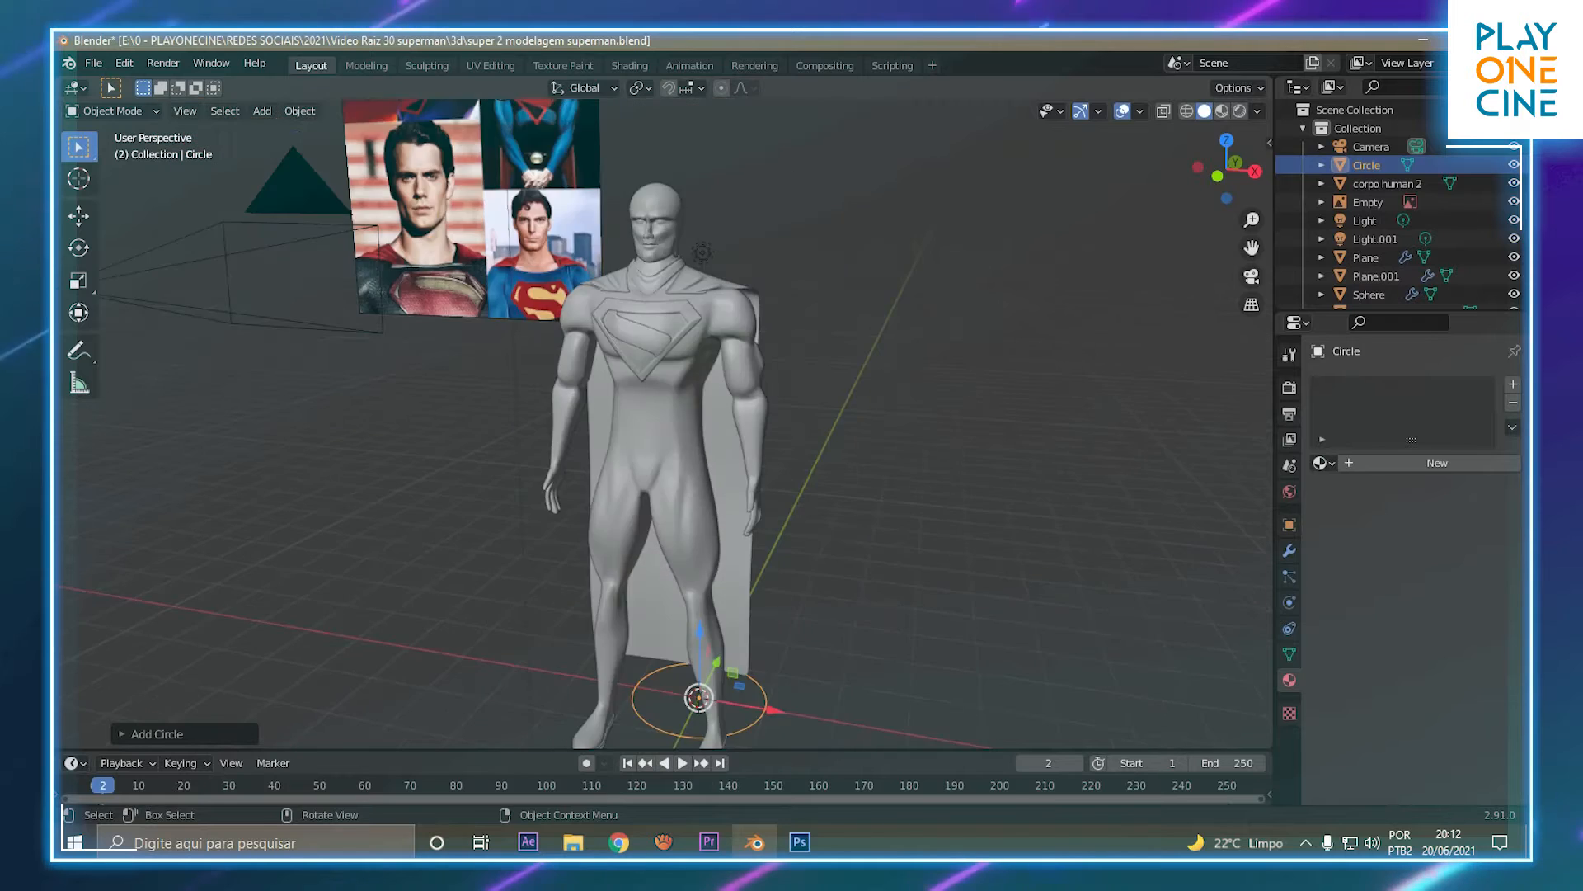
Add a Mirror modifier on the X axis to the circle and shift its mesh along X away from the object origin.
scroll(743, 358, "up", 5)
middle_click_drag(743, 358, 769, 459)
key("Tab")
scroll(731, 378, "up", 3)
scroll(768, 459, "up", 1)
scroll(668, 424, "up", 4)
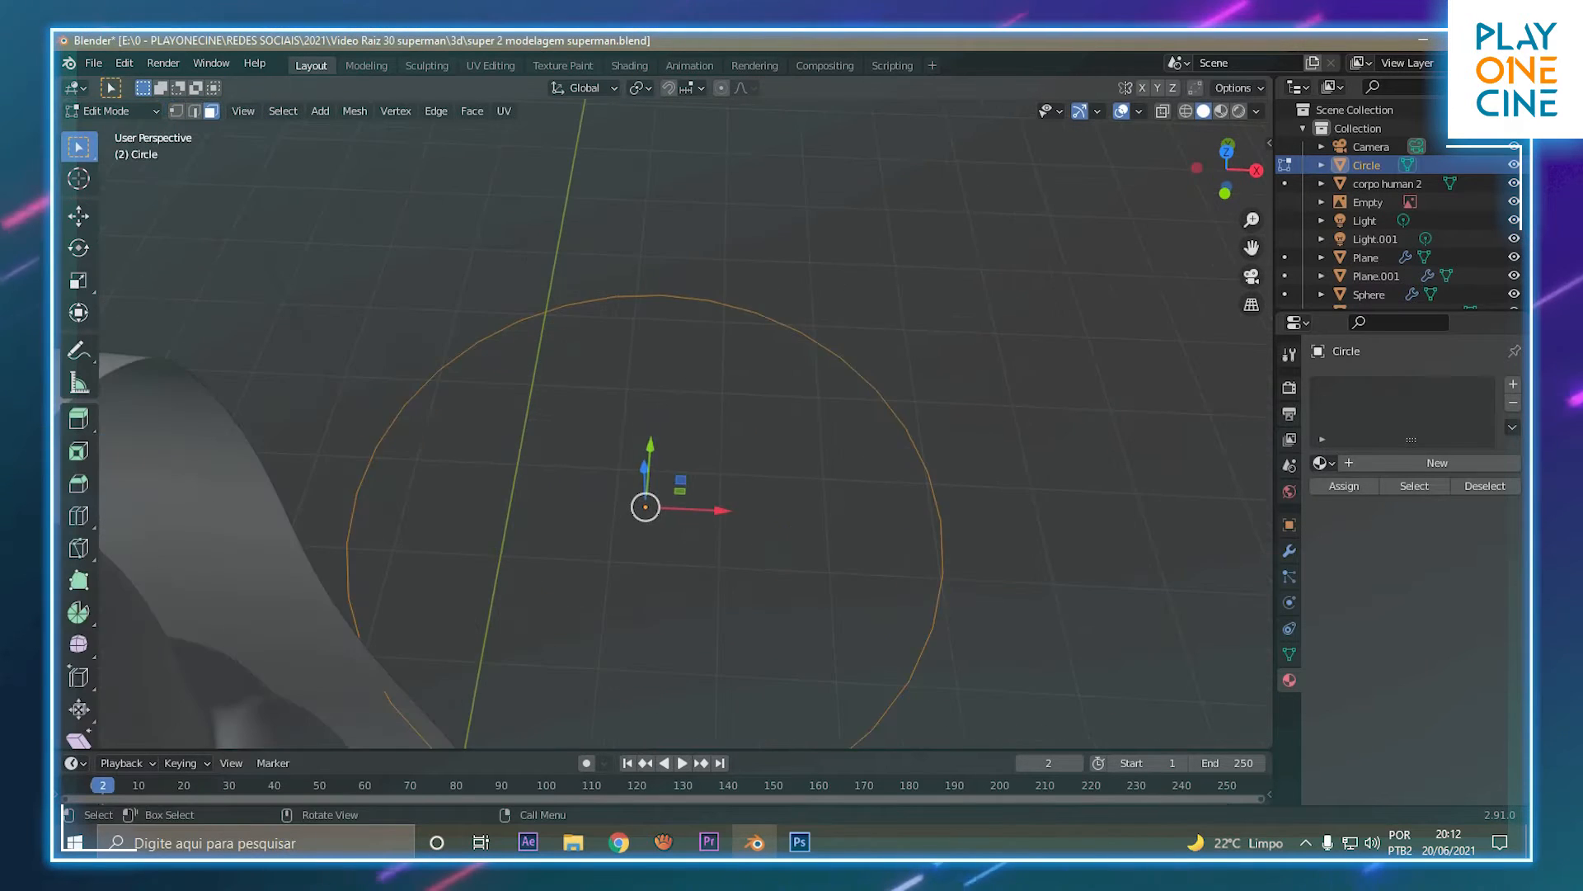
scroll(668, 424, "down", 8)
left_click(1289, 551)
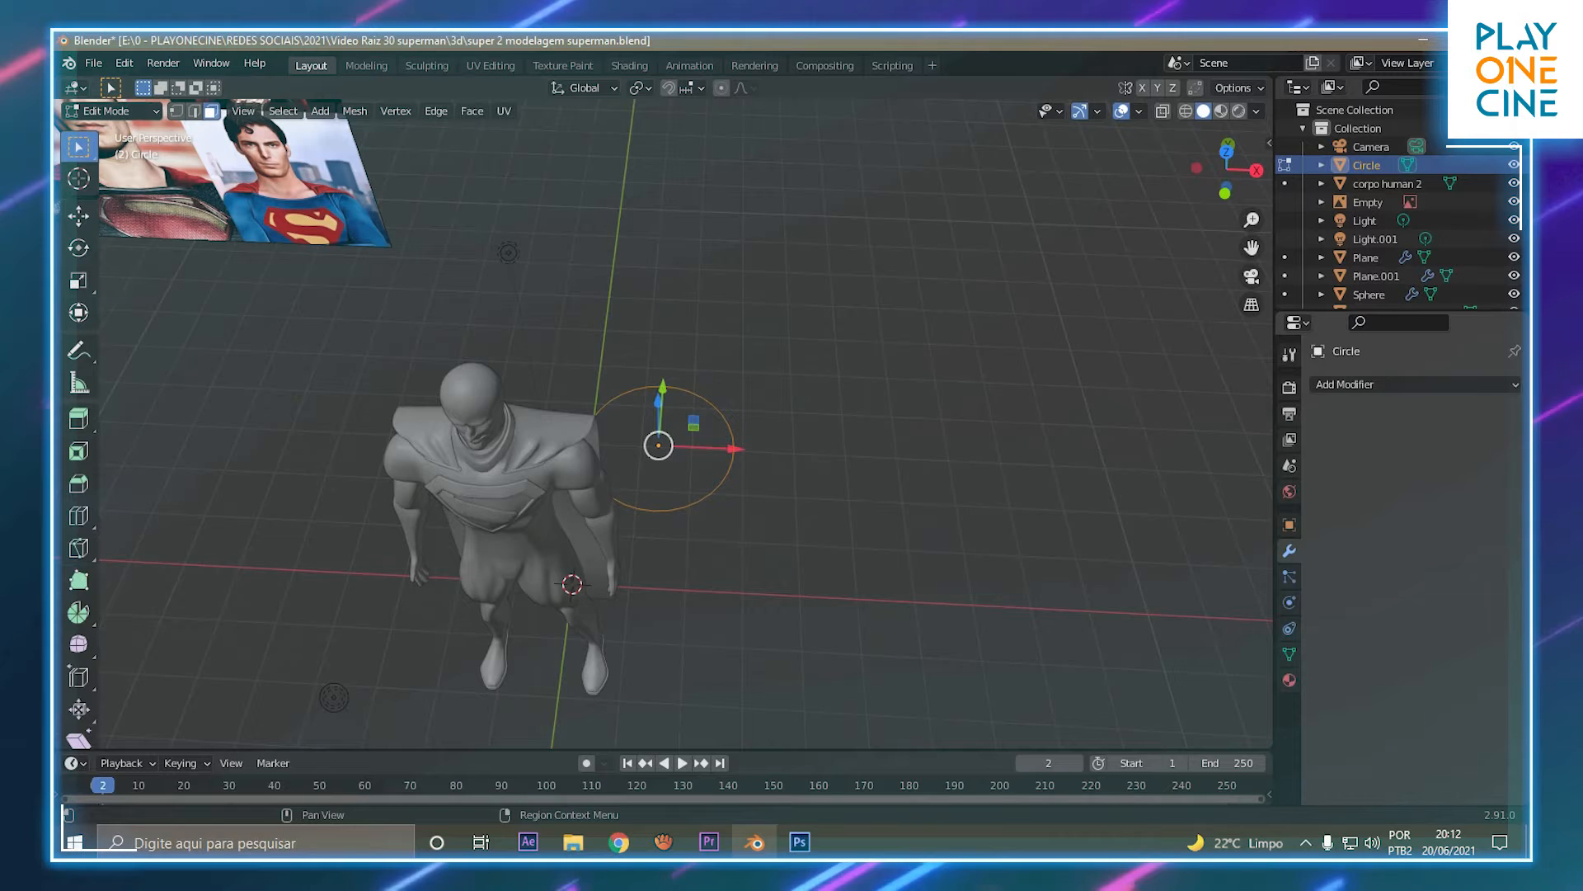
left_click(1414, 384)
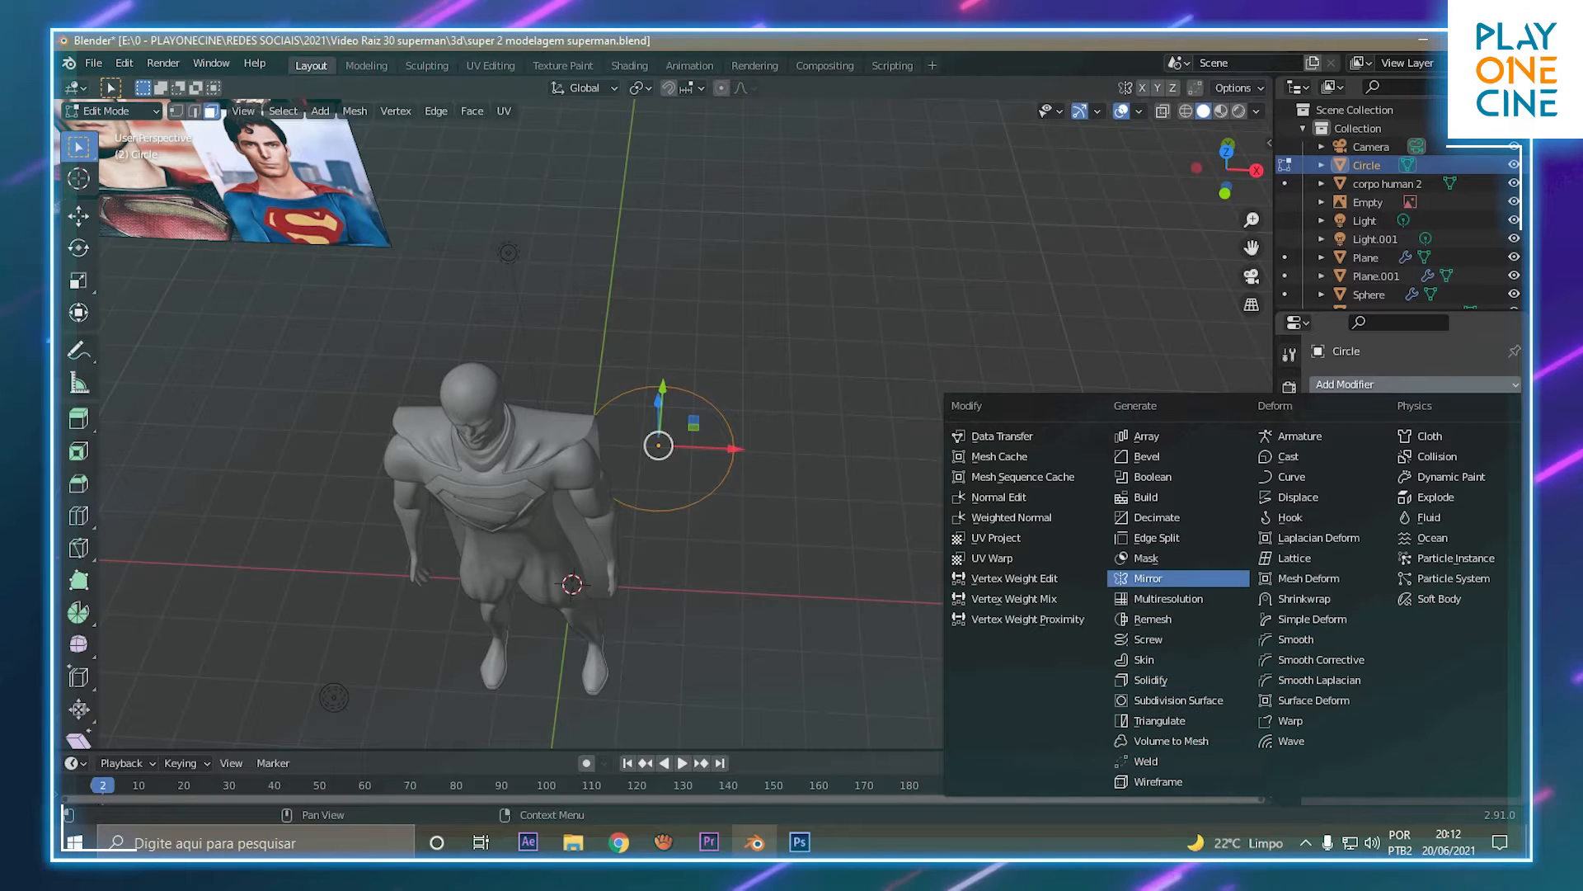
left_click(1148, 578)
key("Tab")
left_click_drag(732, 448, 853, 453)
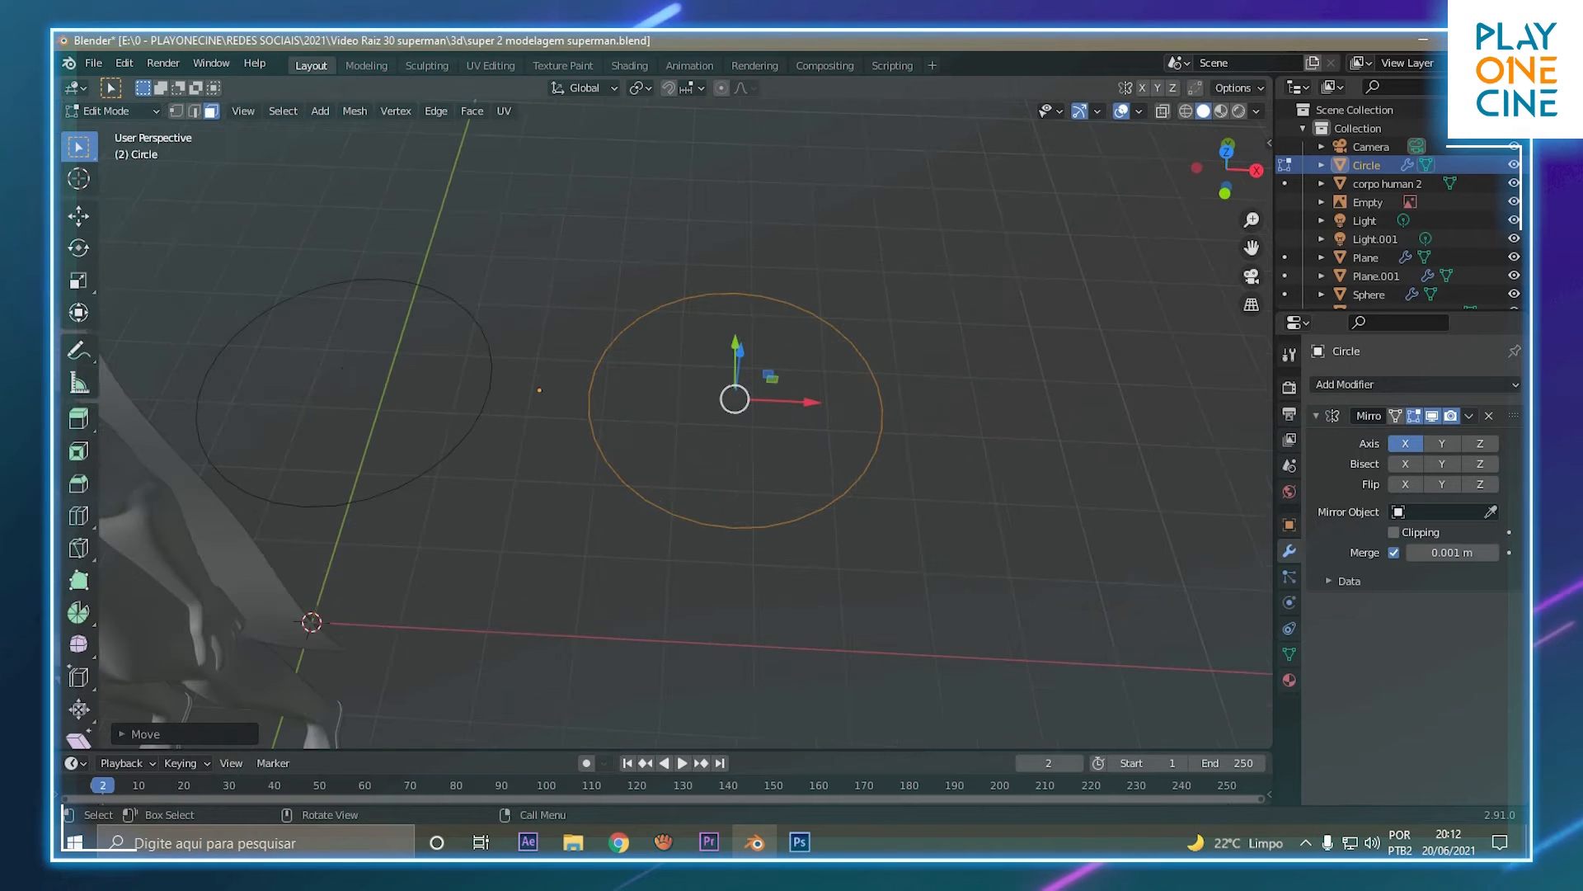
In wireframe shading, delete the half of the circle's mesh that is nearest the object origin.
middle_click_drag(735, 399, 775, 557, "shift")
key("KP_1")
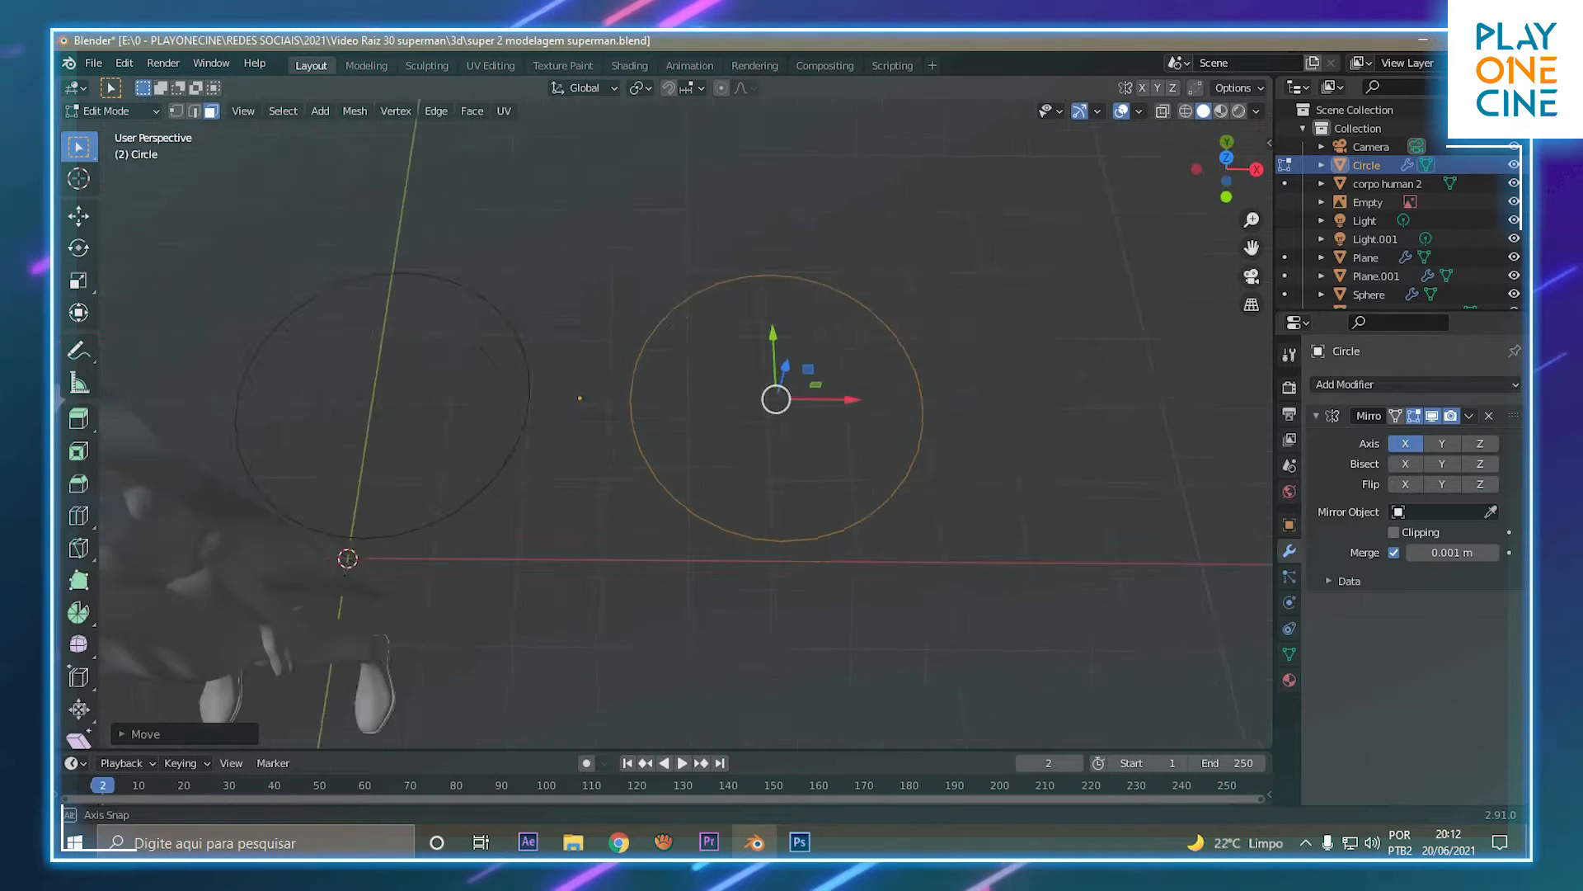
middle_click_drag(733, 369, 733, 426)
scroll(732, 426, "down", 2)
key("z")
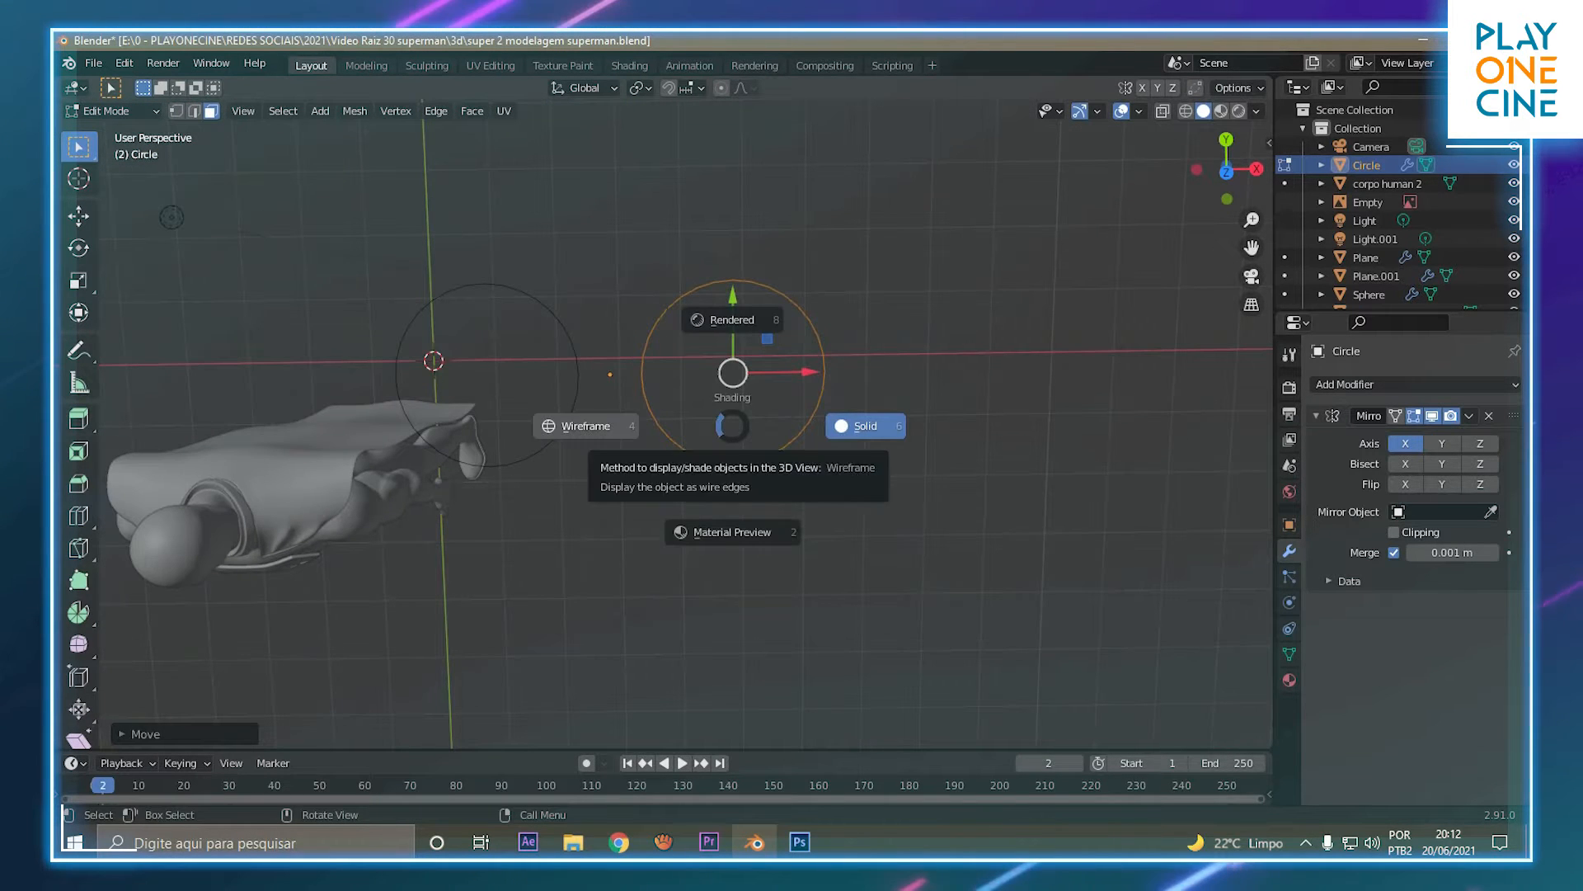
left_click(588, 427)
scroll(587, 427, "up", 2)
middle_click_drag(585, 416, 576, 394)
left_click_drag(548, 188, 768, 545)
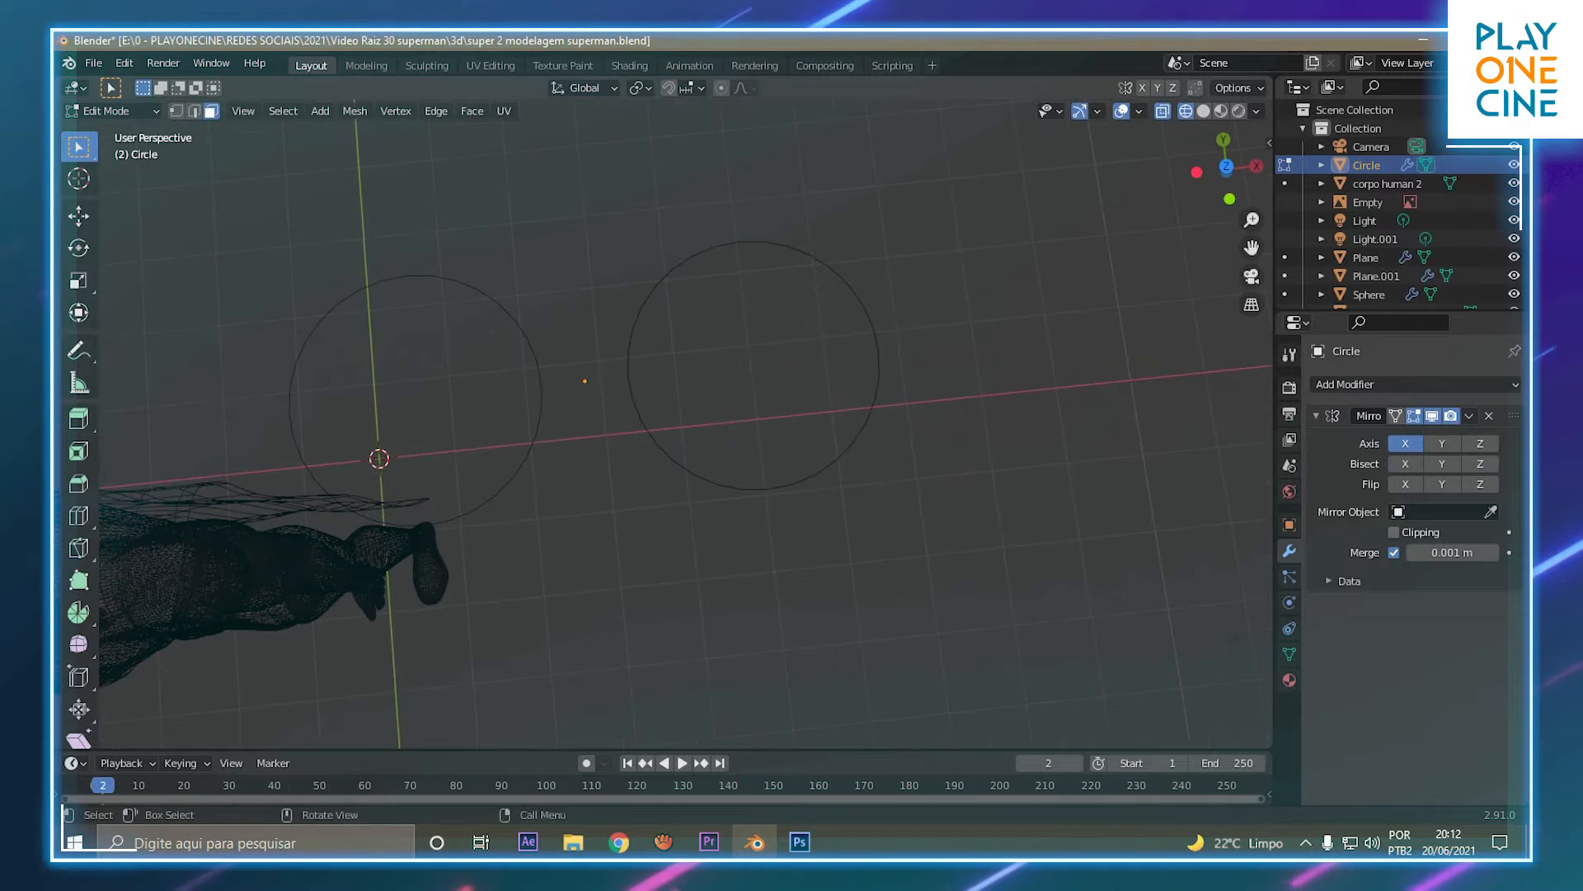
middle_click_drag(768, 544, 727, 528)
left_click_drag(602, 228, 778, 530)
middle_click_drag(777, 530, 802, 507)
key("KP_1")
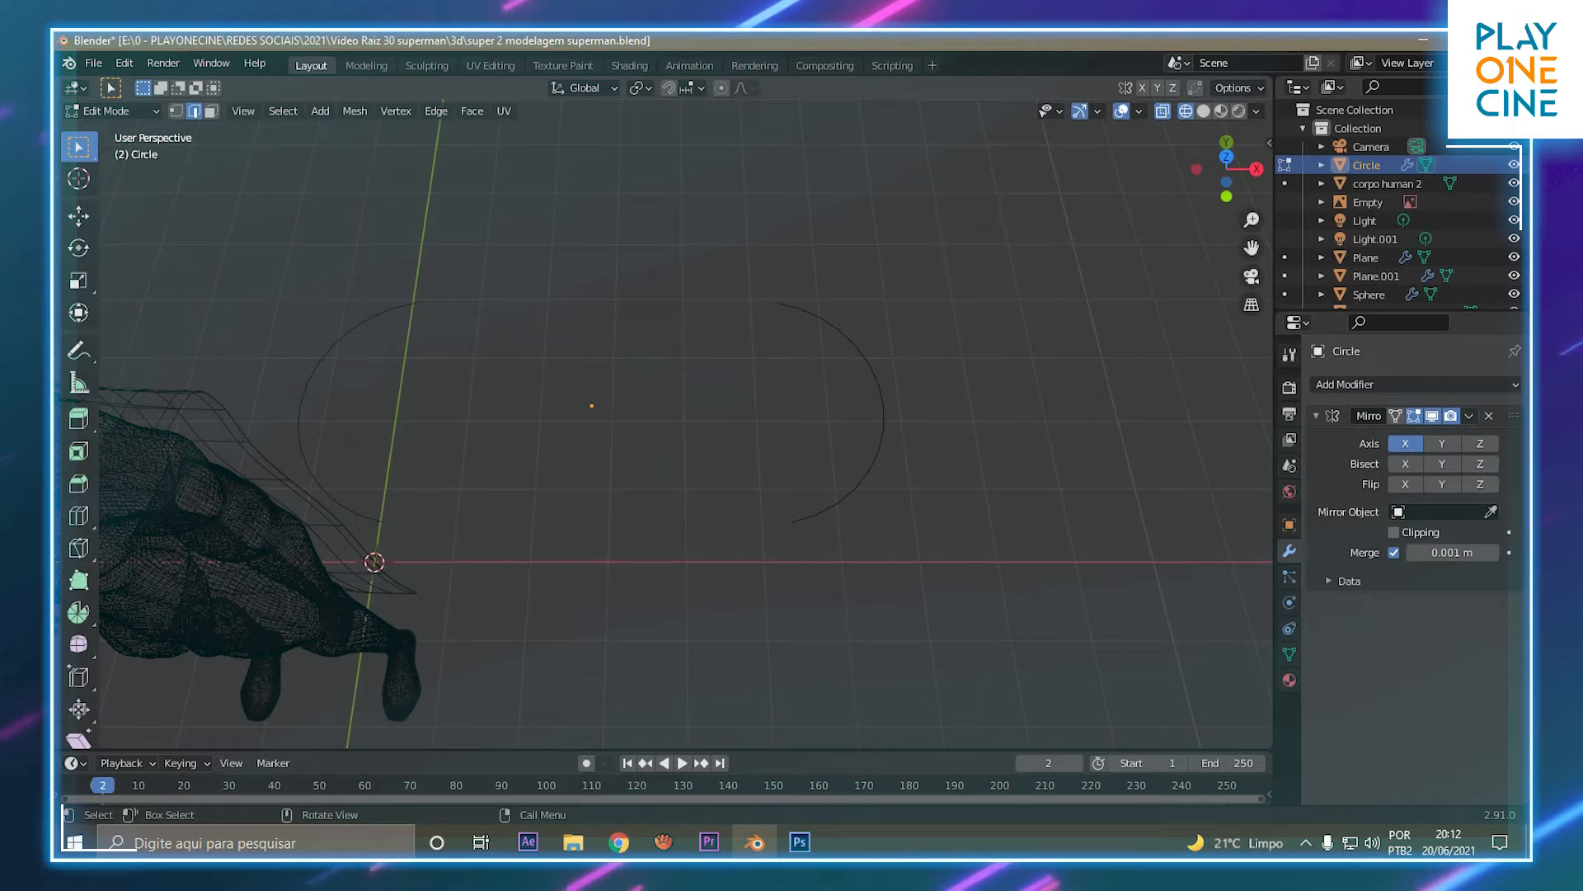
Enable Clipping on the Mirror modifier and slide the remaining half circle along X until it meets its mirrored copy.
key("a")
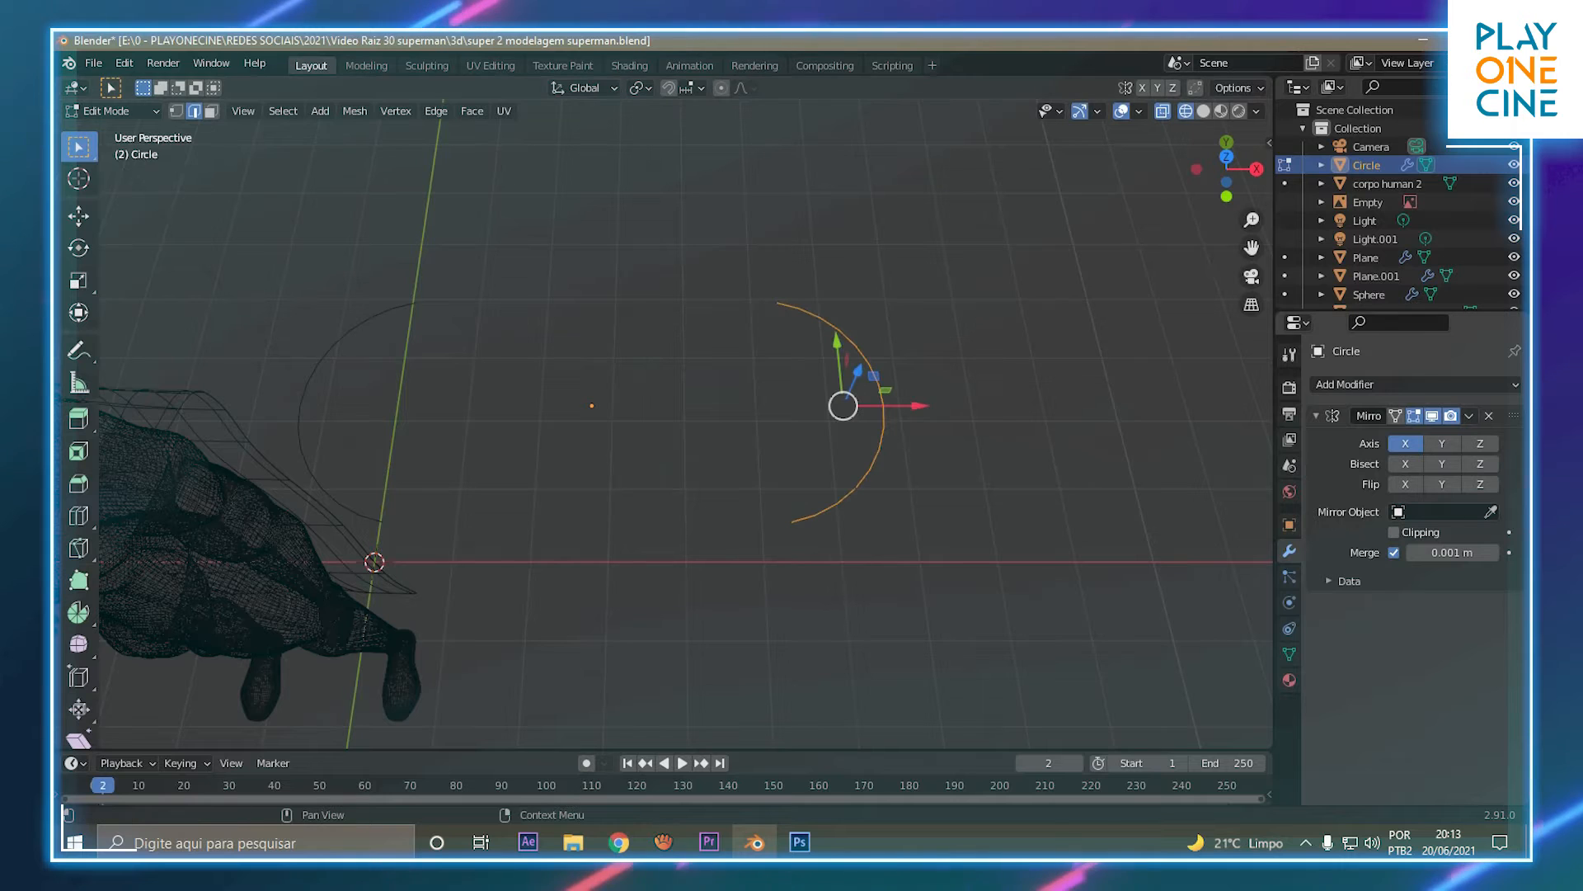
left_click_drag(881, 406, 702, 406)
scroll(702, 406, "down", 2)
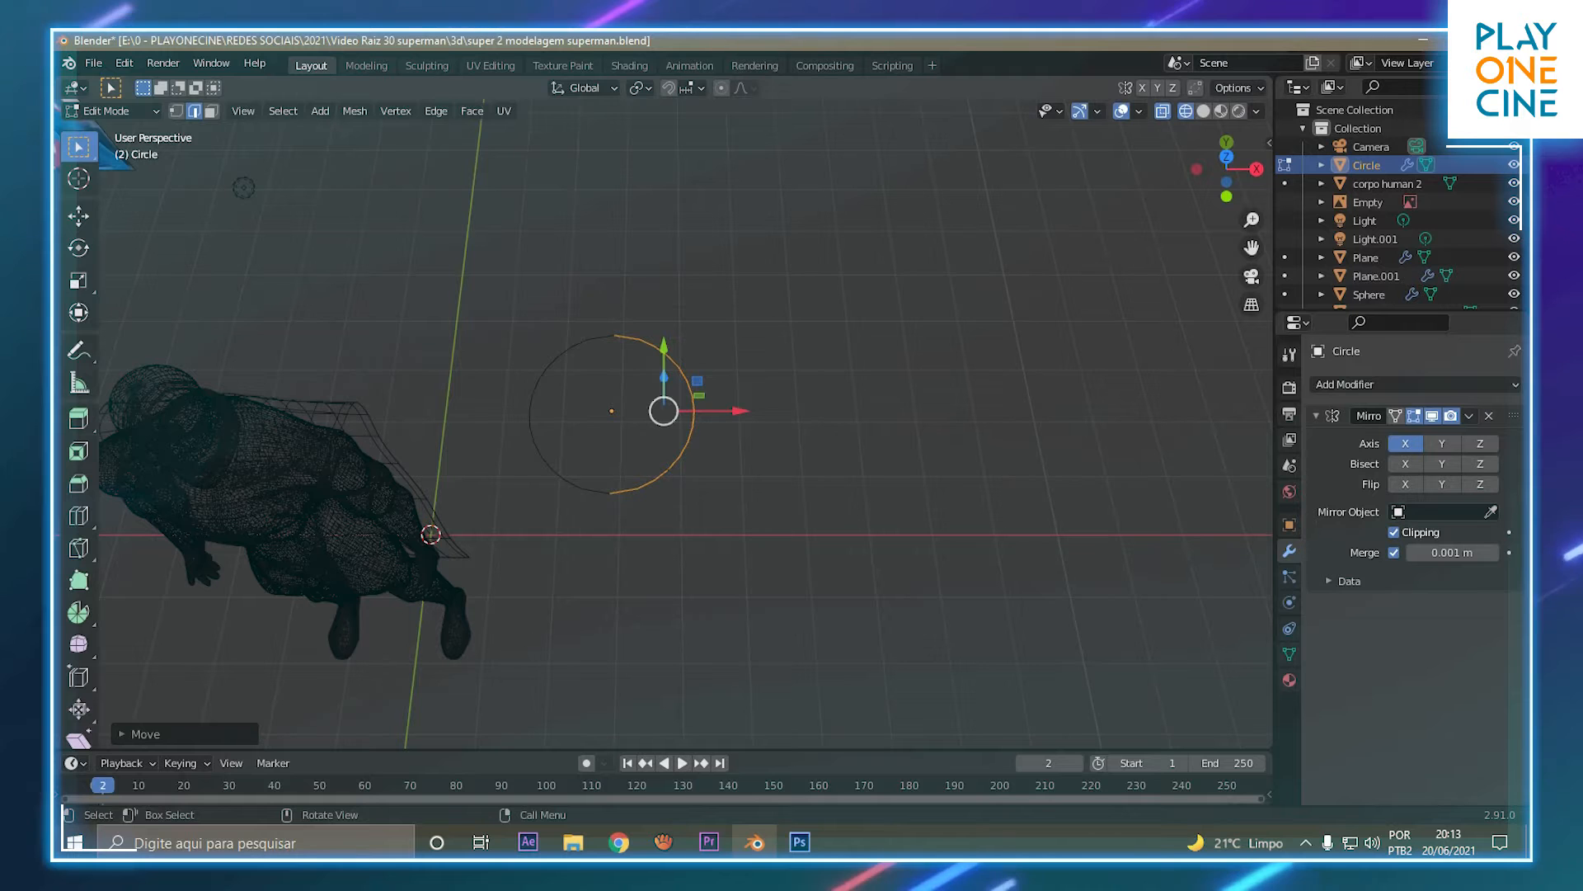
In Object Mode, move the circle to the figure's waist height and centre it on the body in front view.
middle_click_drag(703, 405, 702, 381)
middle_click_drag(703, 381, 788, 350, "shift")
key("Tab")
left_click_drag(881, 457, 579, 379)
middle_click_drag(579, 379, 730, 363, "shift")
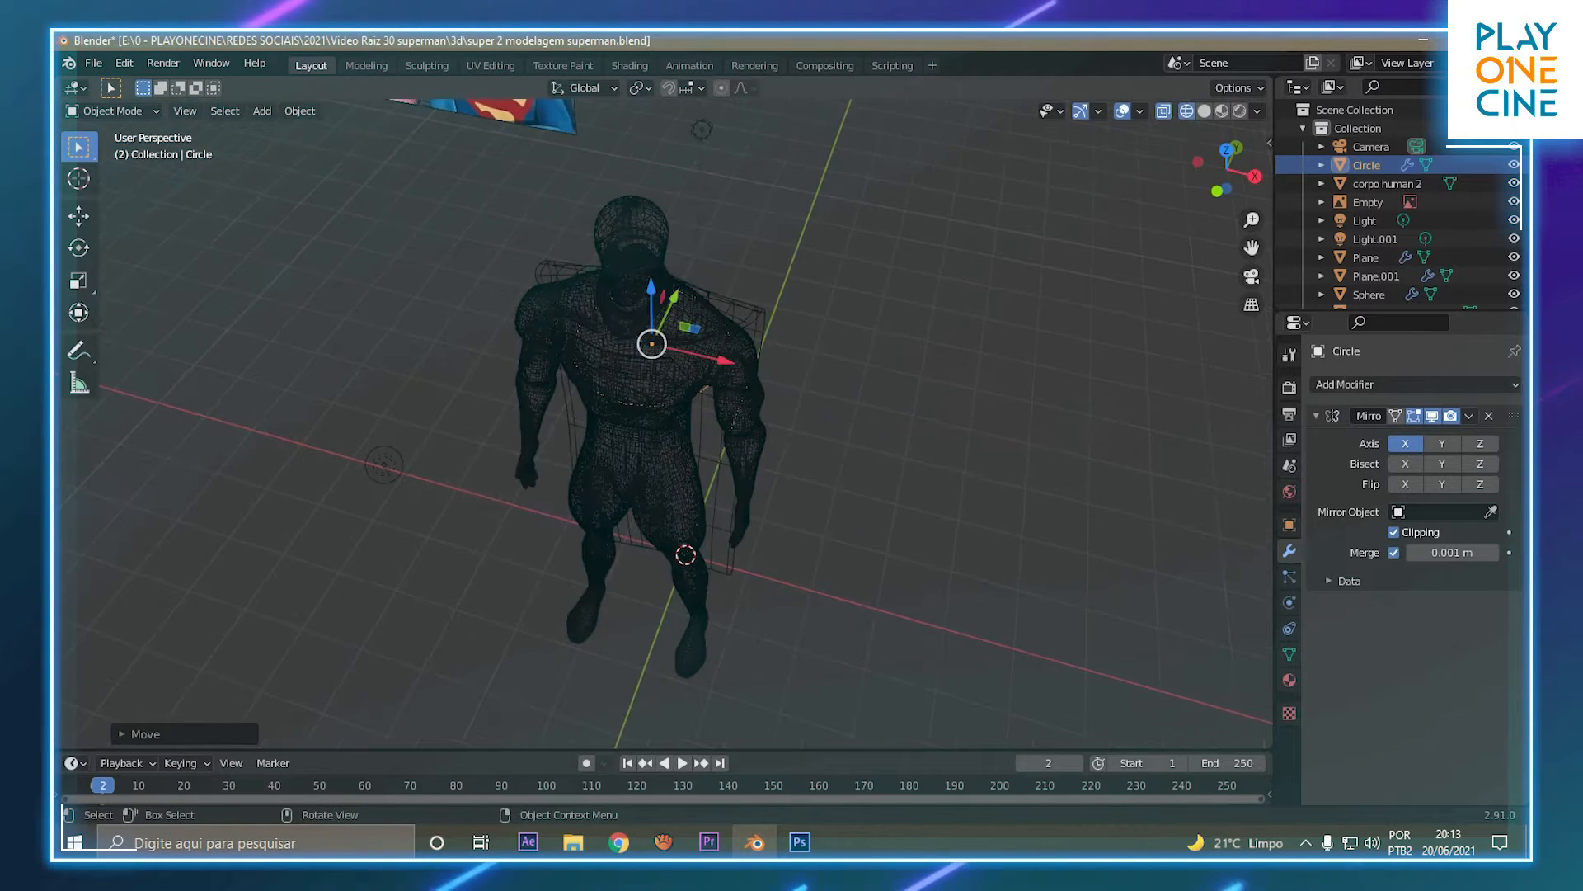
key("KP_1")
scroll(596, 455, "up", 5)
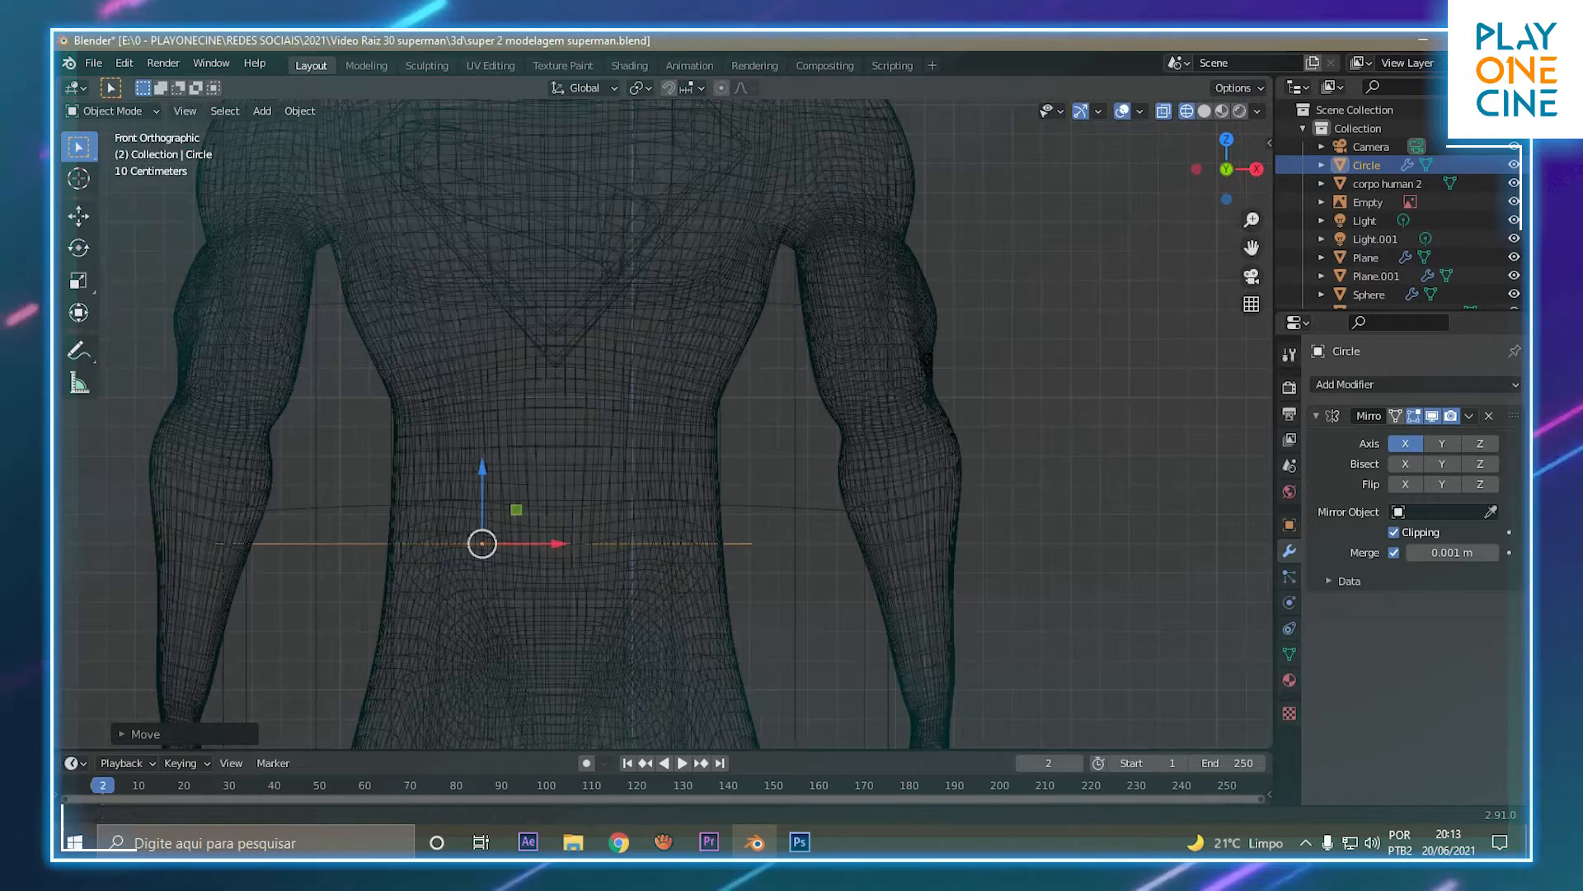
left_click_drag(673, 456, 754, 456)
Centre the circle on the waist in side view and scale it to about 0.62 along Y to match the body's depth.
key("KP_3")
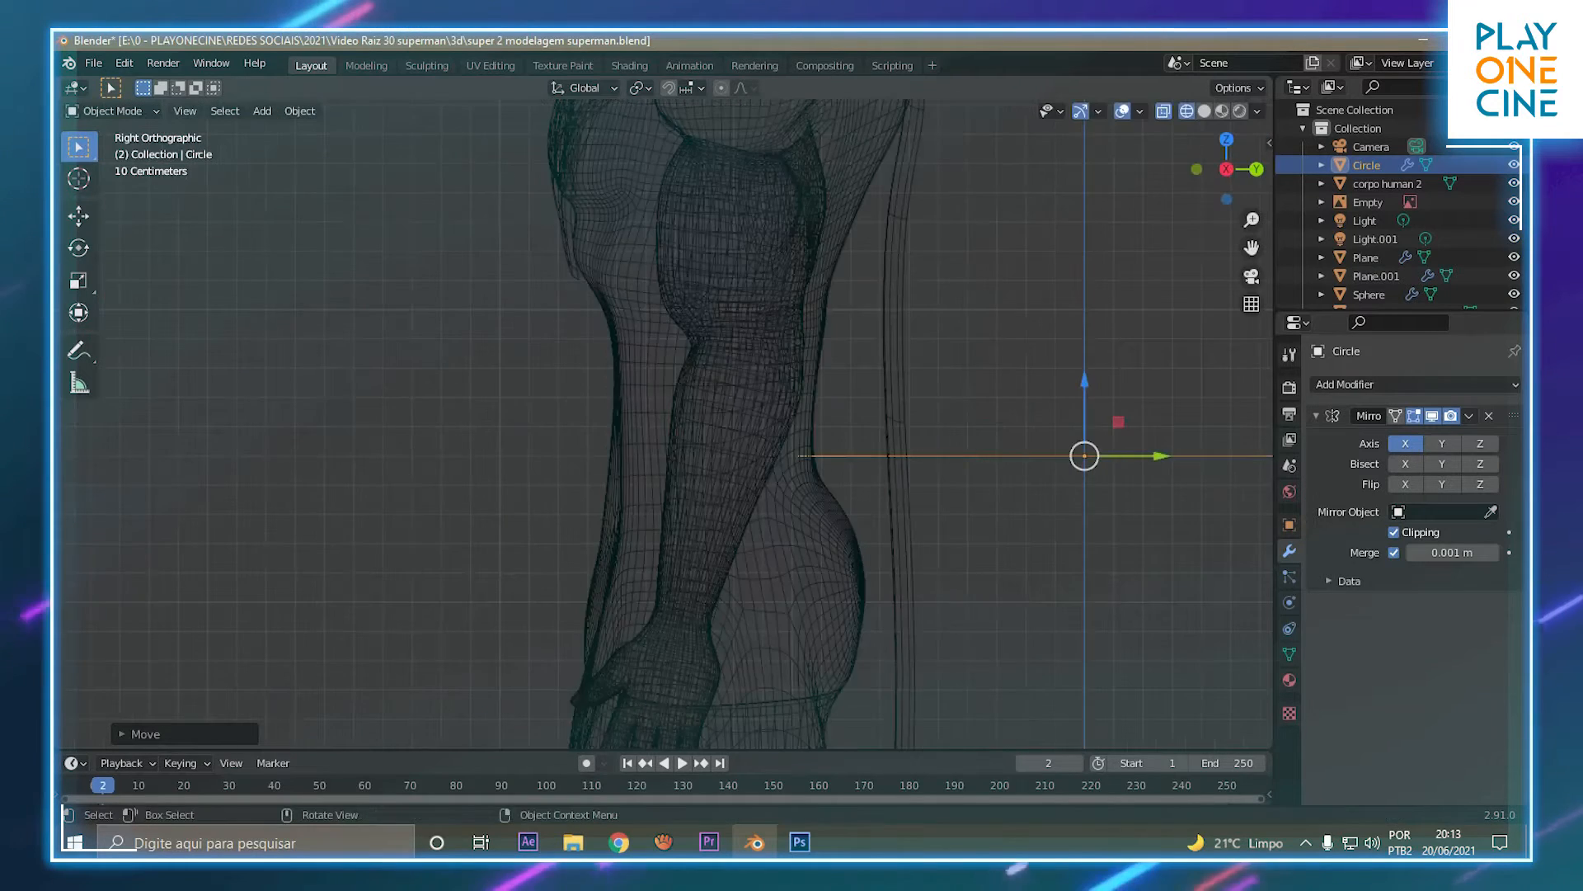
scroll(667, 425, "down", 2)
left_click_drag(1029, 446, 768, 446)
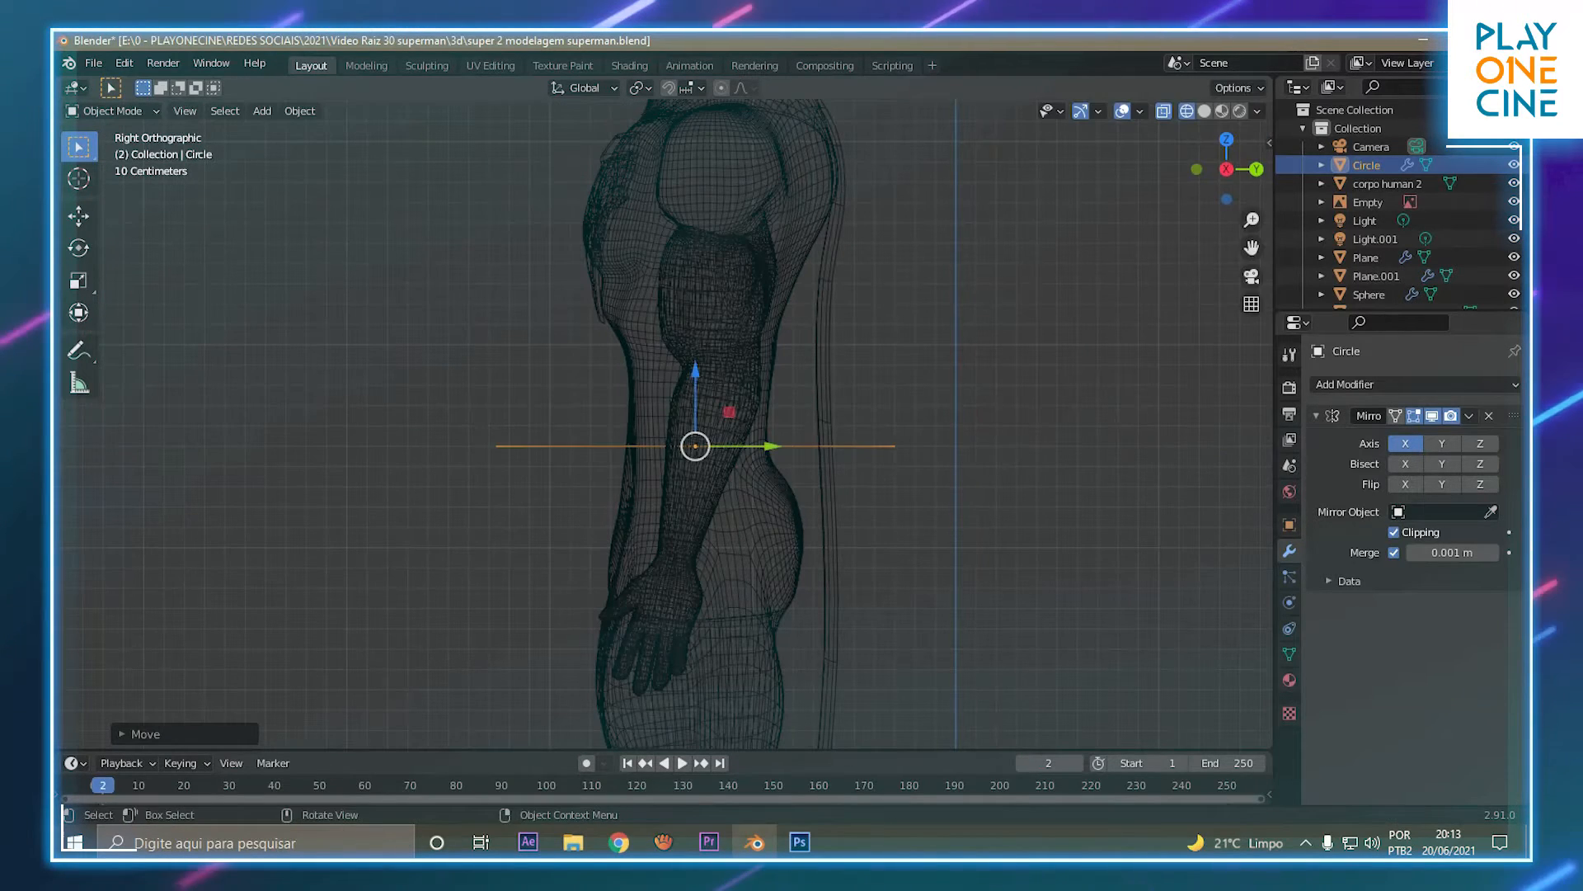
key("s")
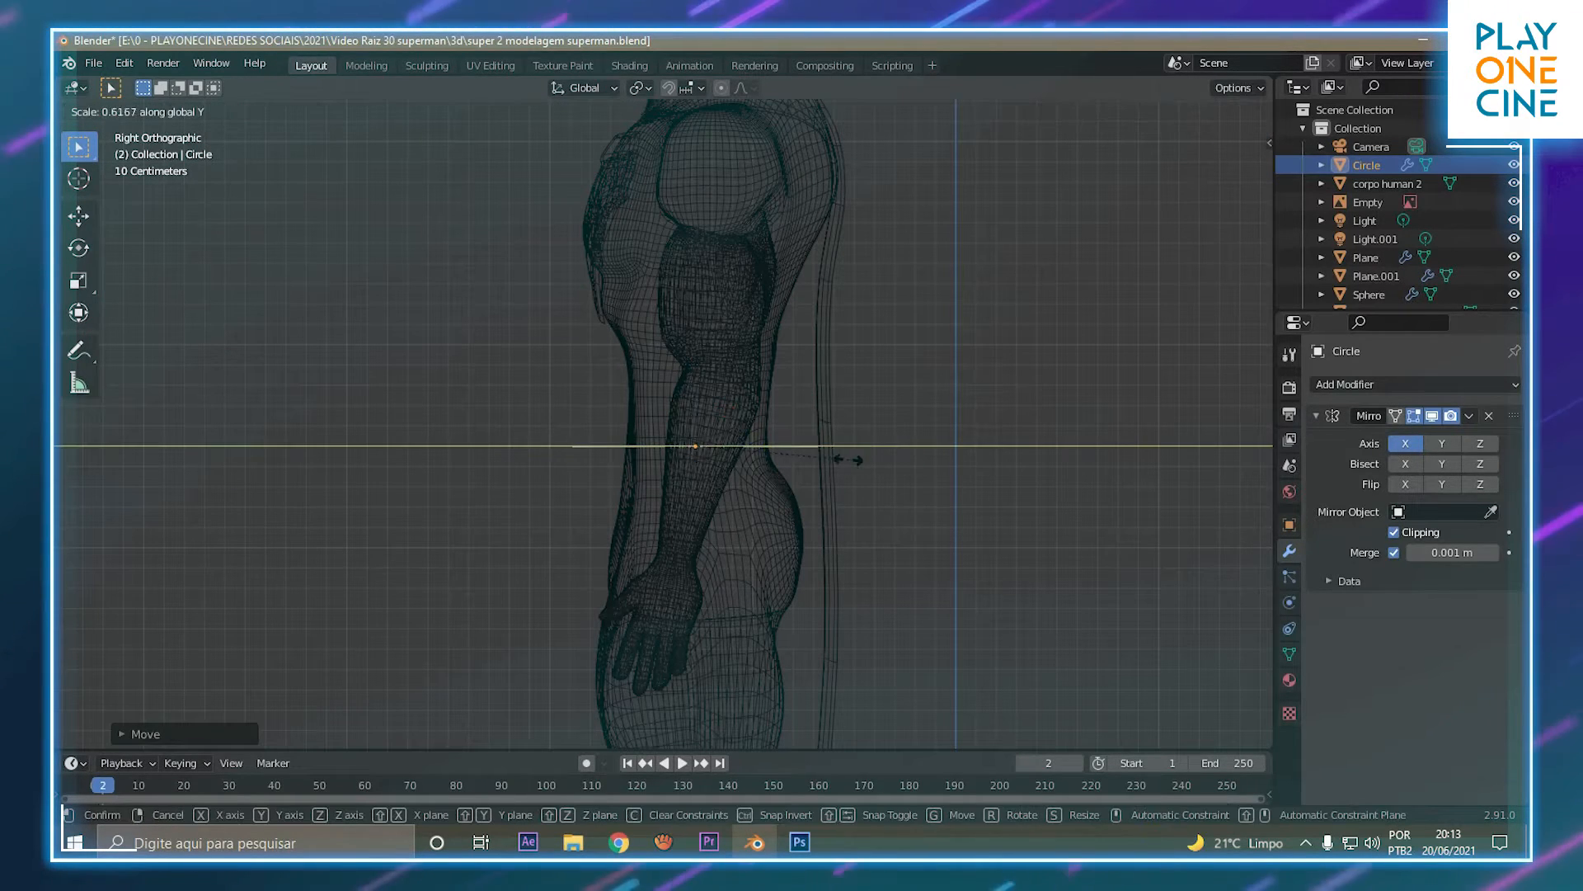
left_click(842, 459)
scroll(841, 459, "up", 4)
middle_click_drag(841, 460, 831, 459, "shift")
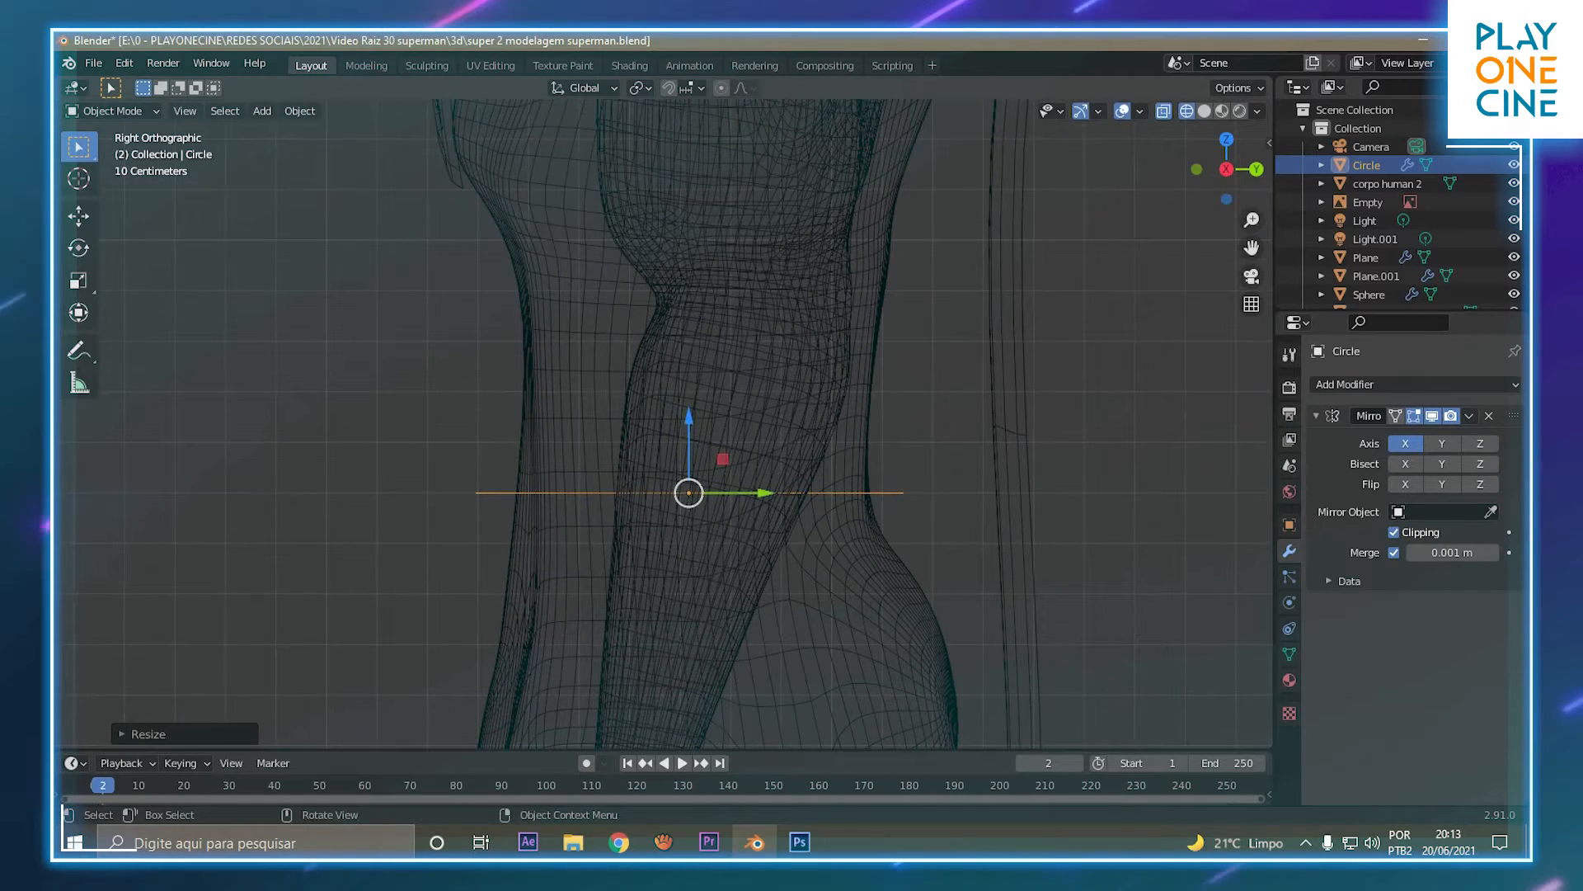
scroll(666, 425, "down", 2)
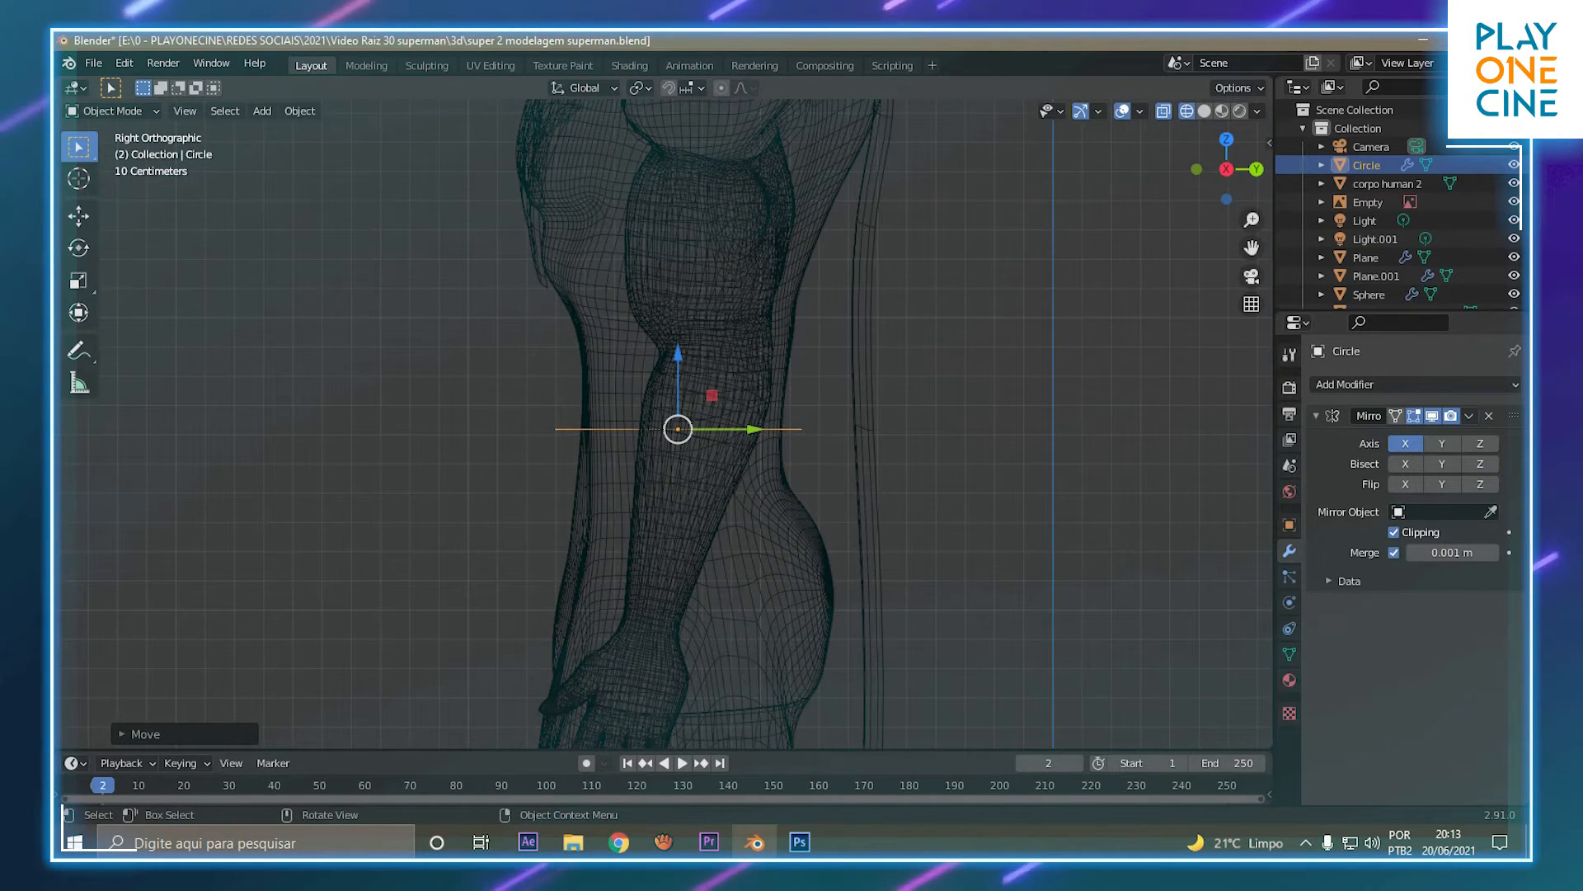
Scale the circle down along X to fit the width of the waist.
middle_click_drag(666, 425, 833, 437)
scroll(845, 433, "down", 2)
scroll(833, 437, "up", 4)
Switch to Material Preview shading and extrude the circle's edges downward in Edit Mode to form a belt band.
key("Tab")
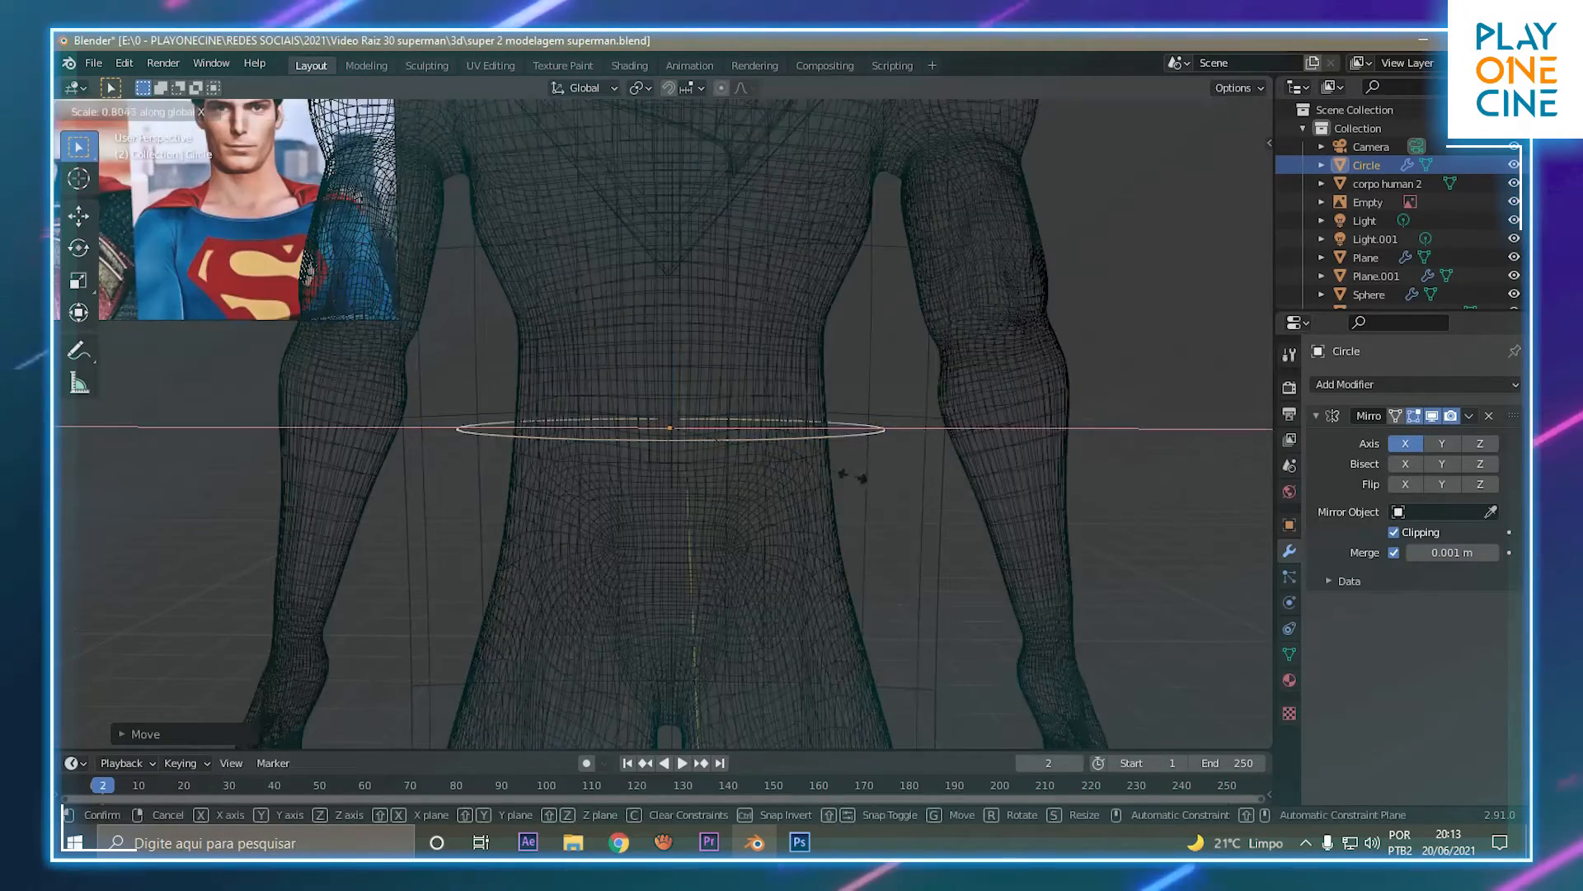
key("KP_3")
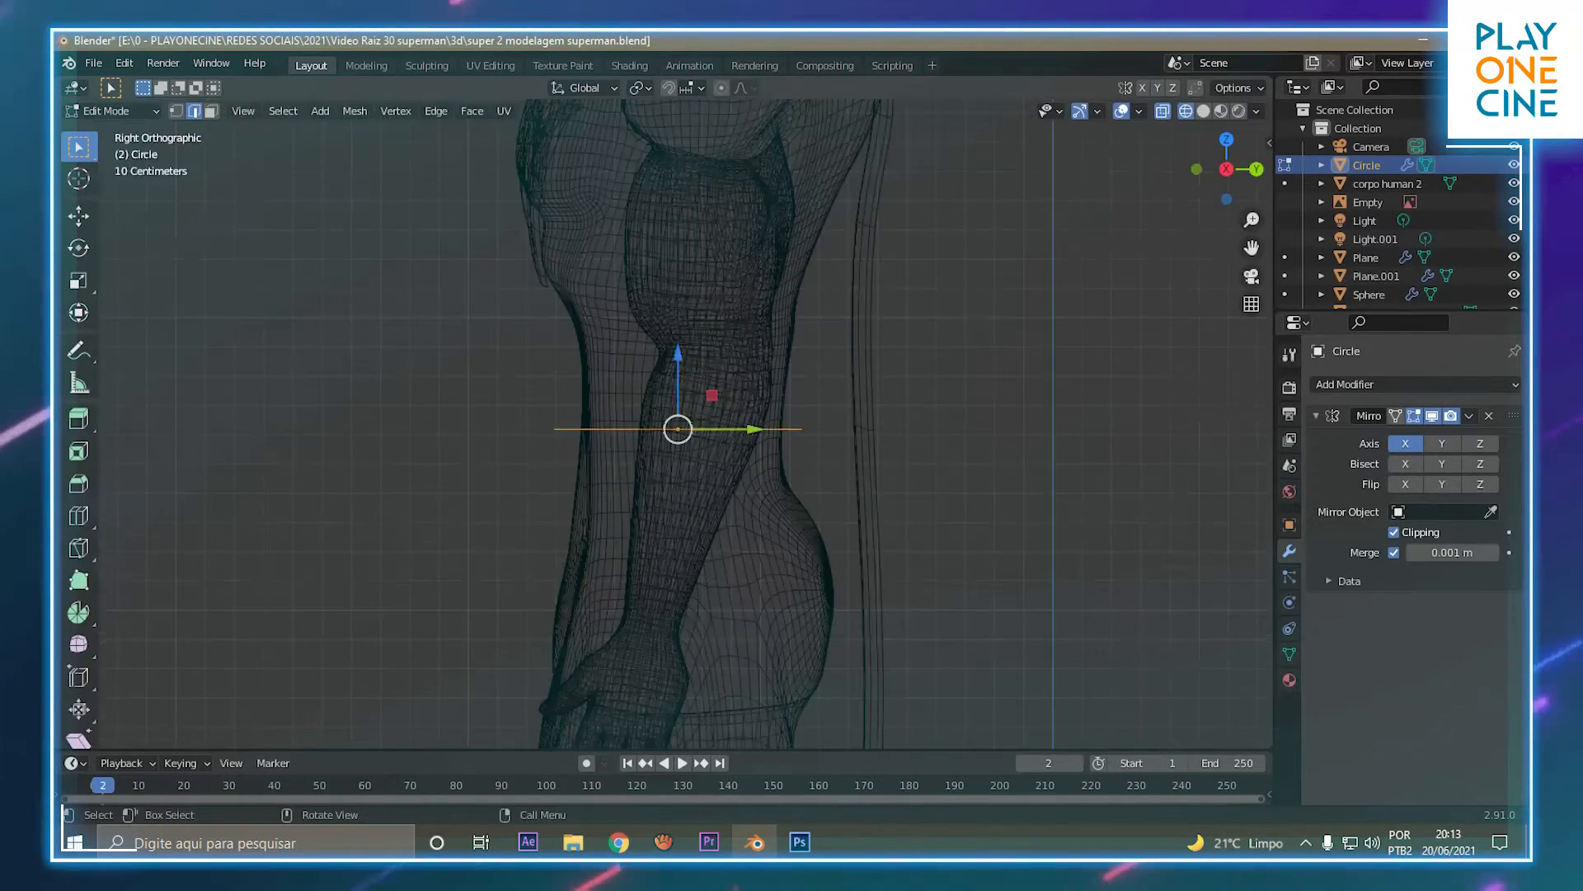
key("KP_1")
key("z")
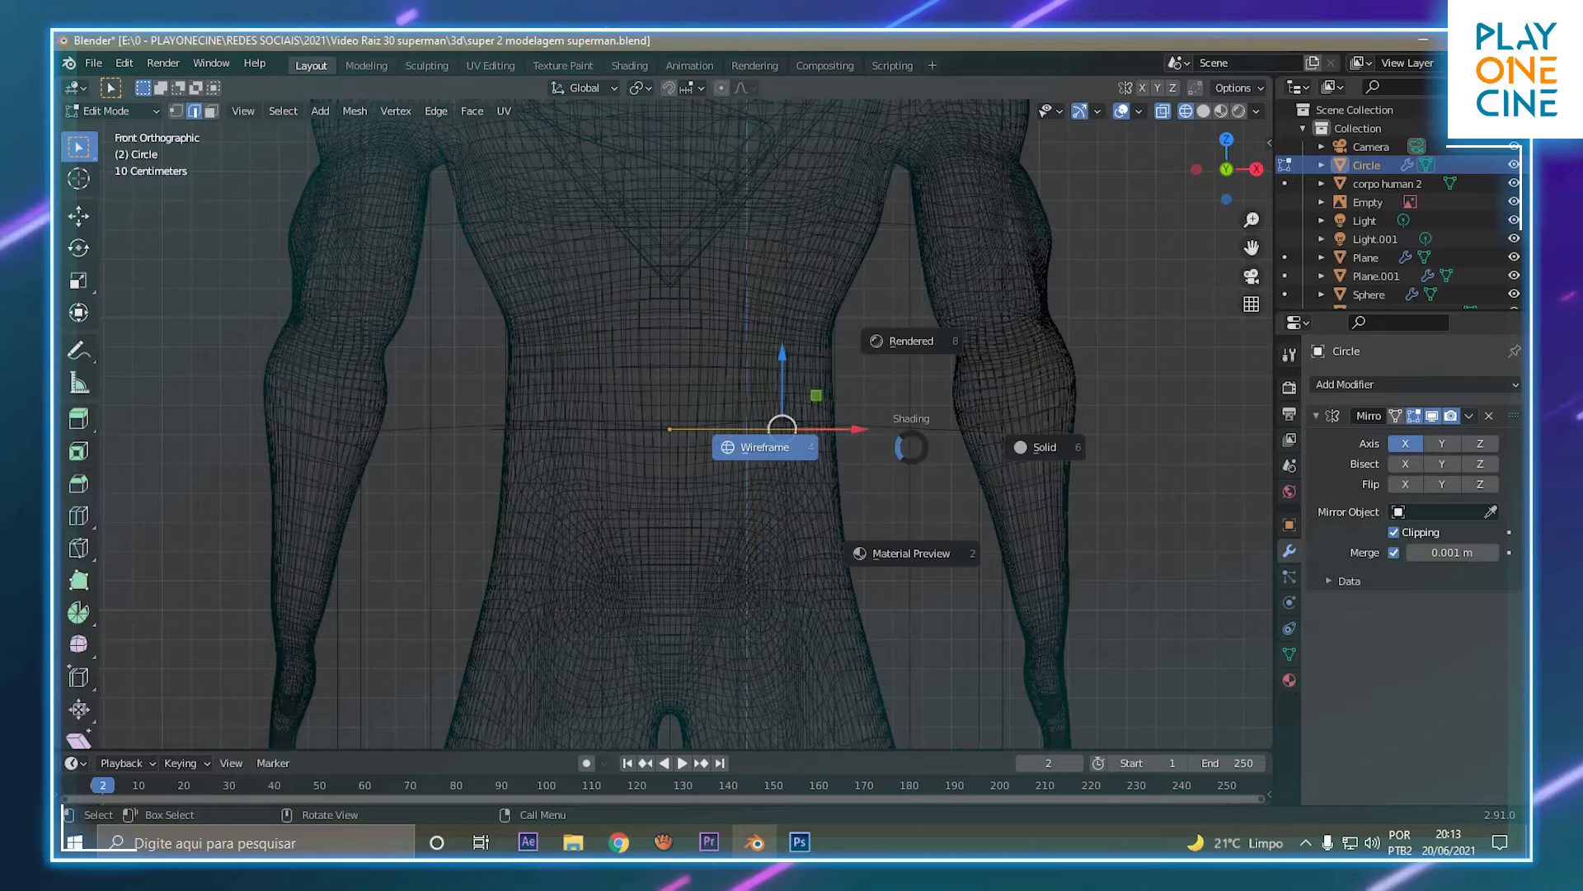
left_click(911, 553)
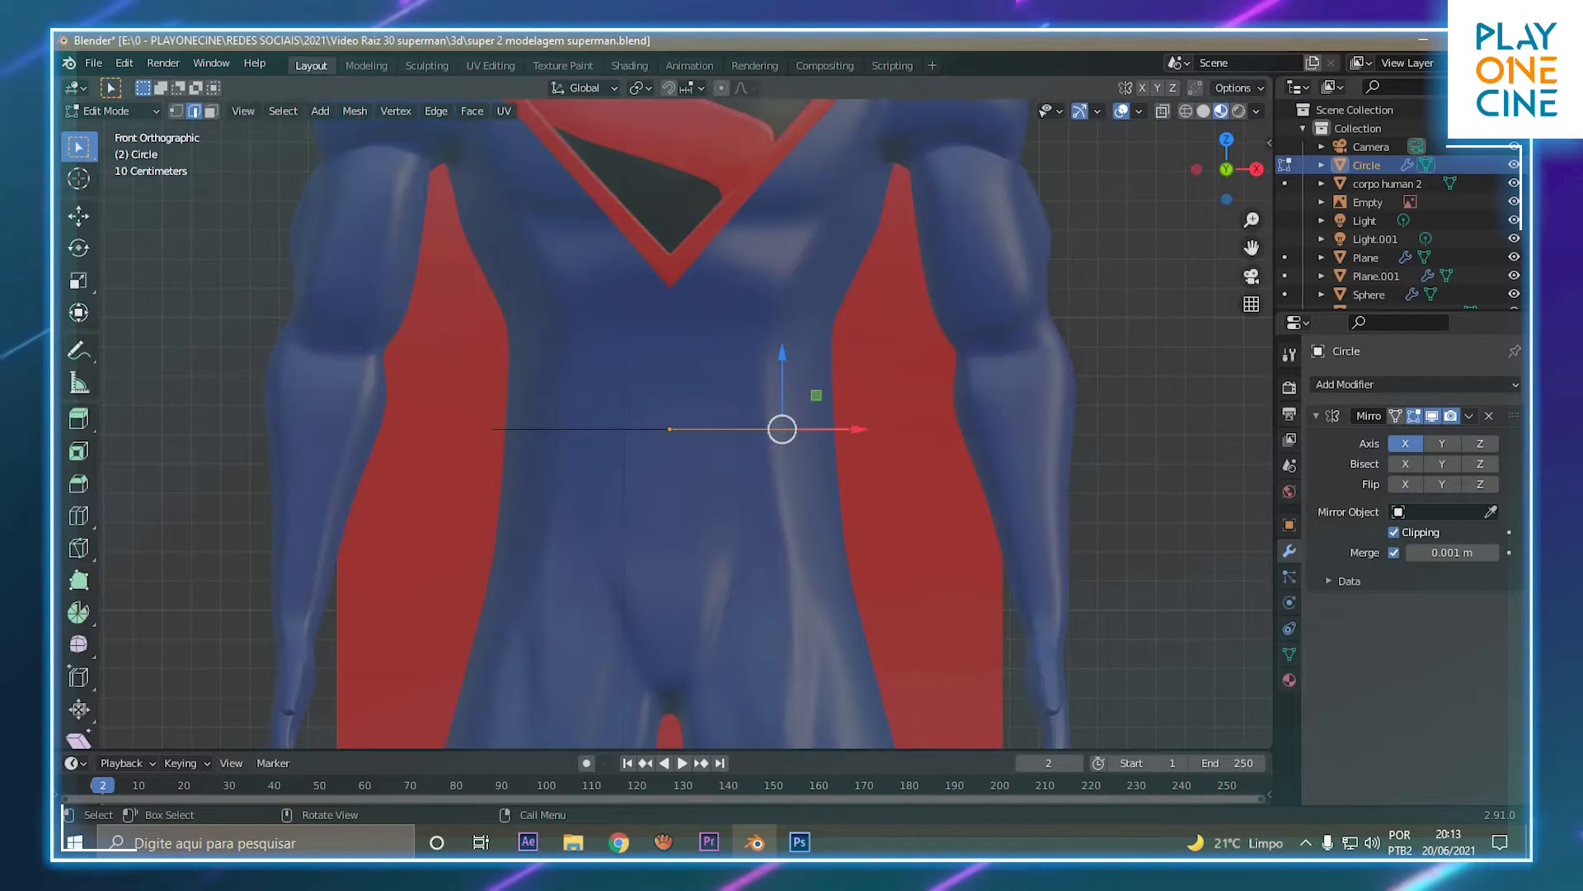
scroll(668, 420, "up", 3)
key("e")
left_click(766, 462)
middle_click_drag(767, 462, 701, 239)
scroll(557, 384, "up", 3)
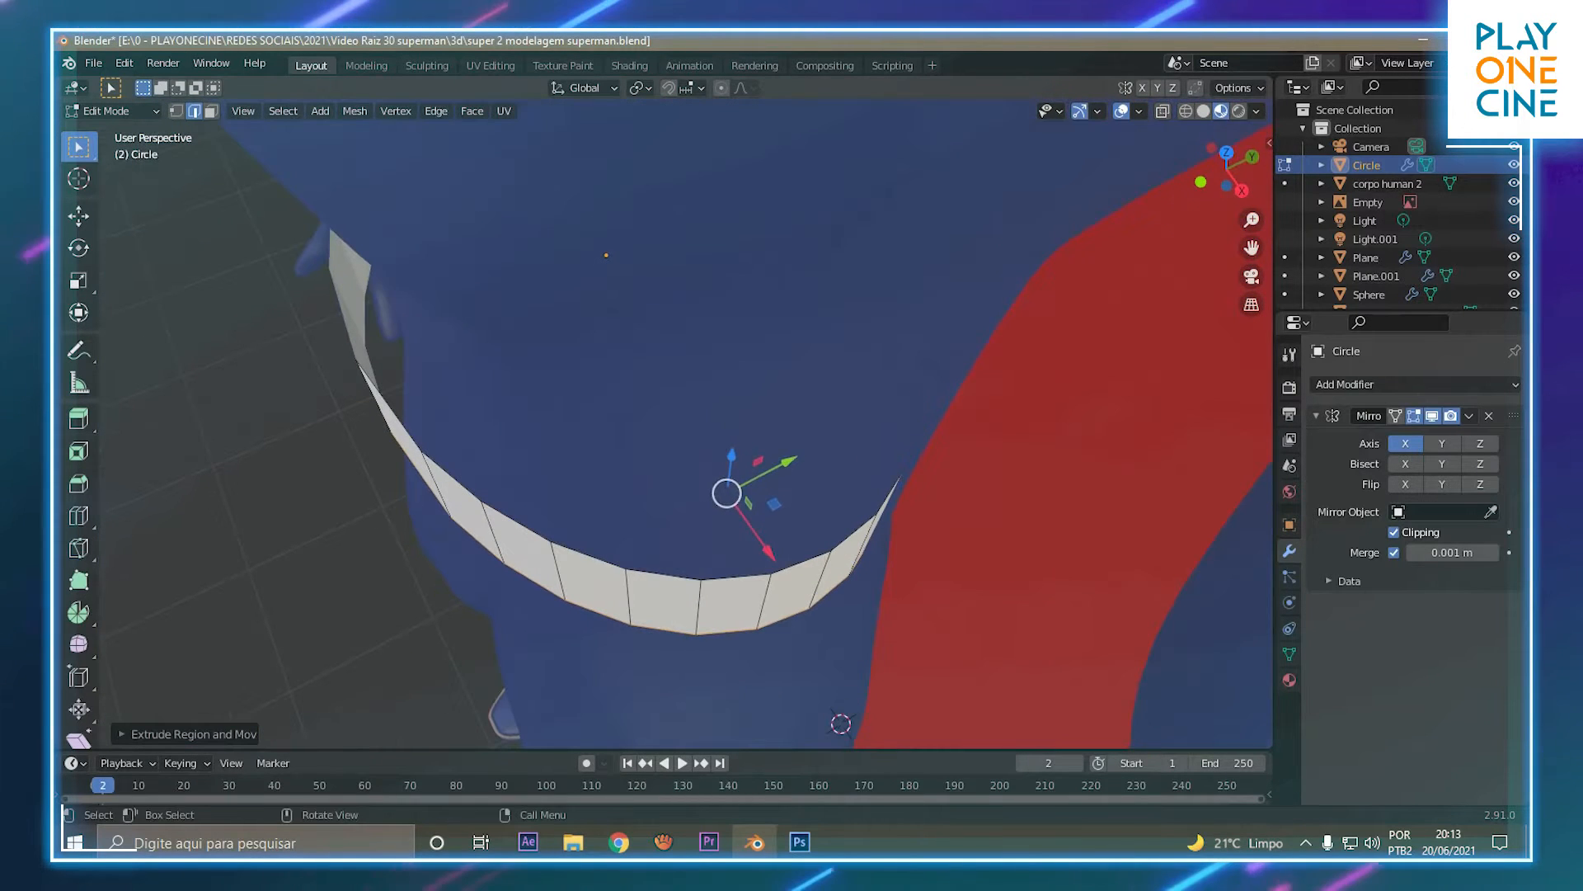
Move the belt along the Y axis to fit around the waist.
key("Tab")
key("g")
key("y")
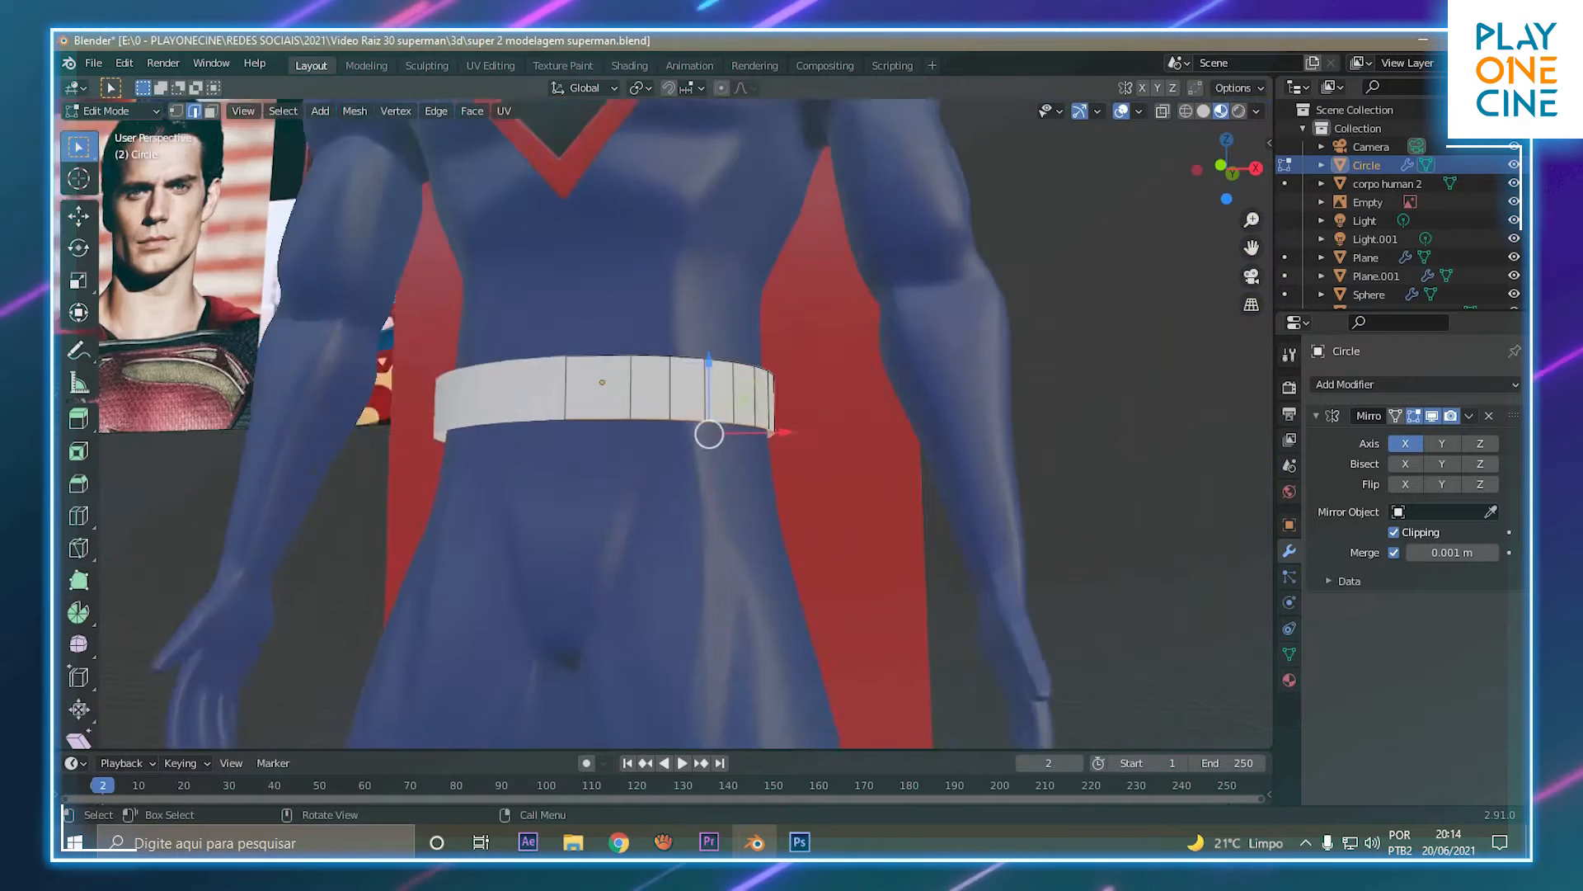
Extrude the belt's upper and lower edge loops and scale them inward to give the belt thickness.
middle_click_drag(701, 396, 701, 478)
scroll(701, 445, "up", 4)
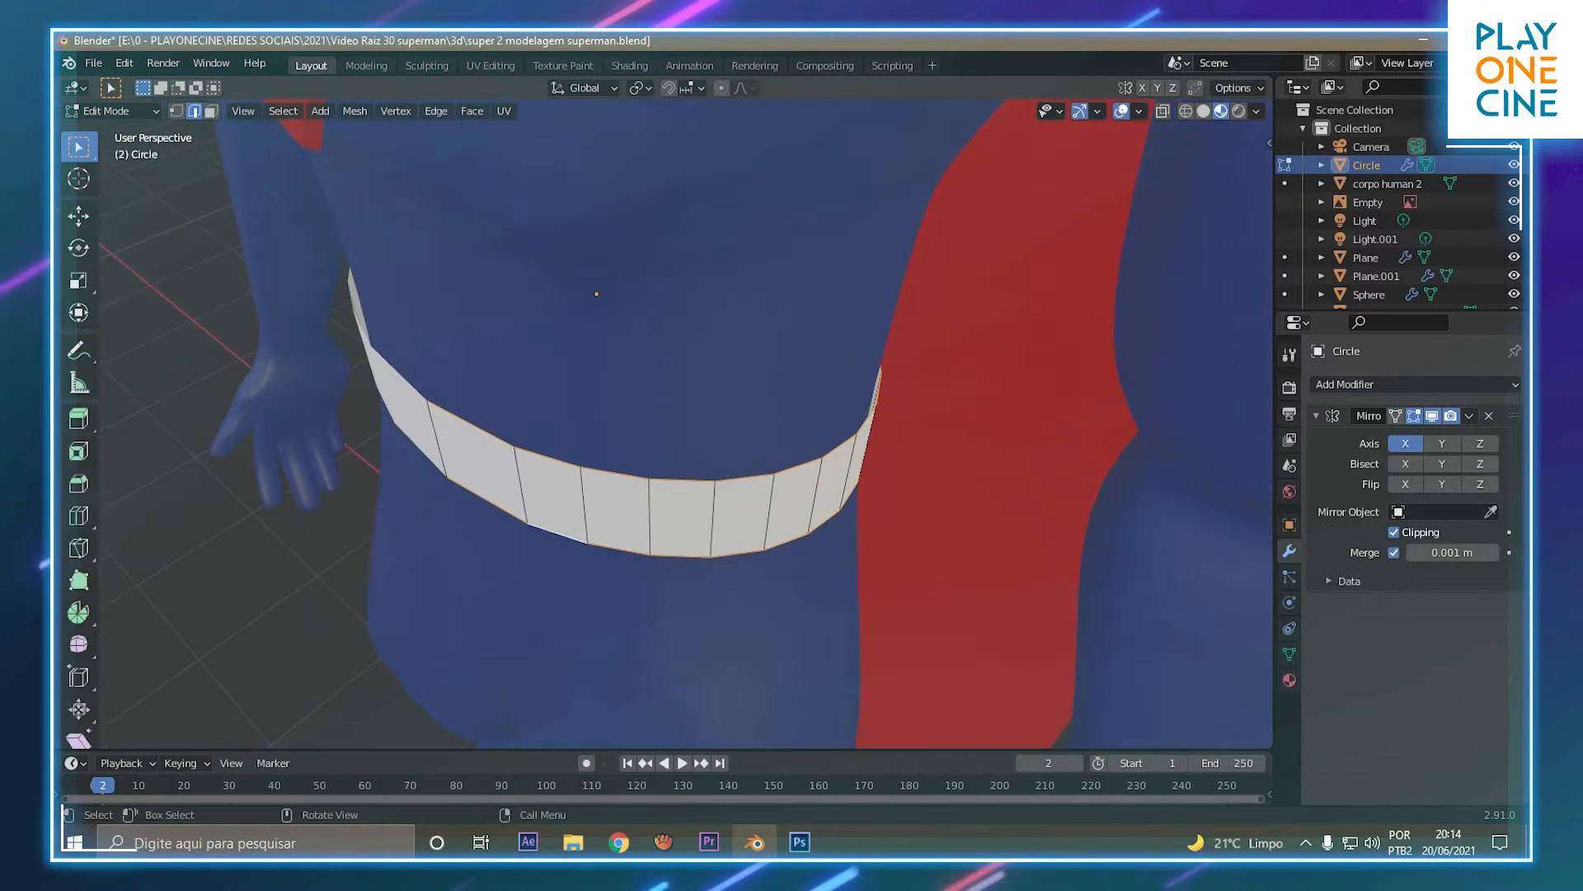
key("e")
key("s")
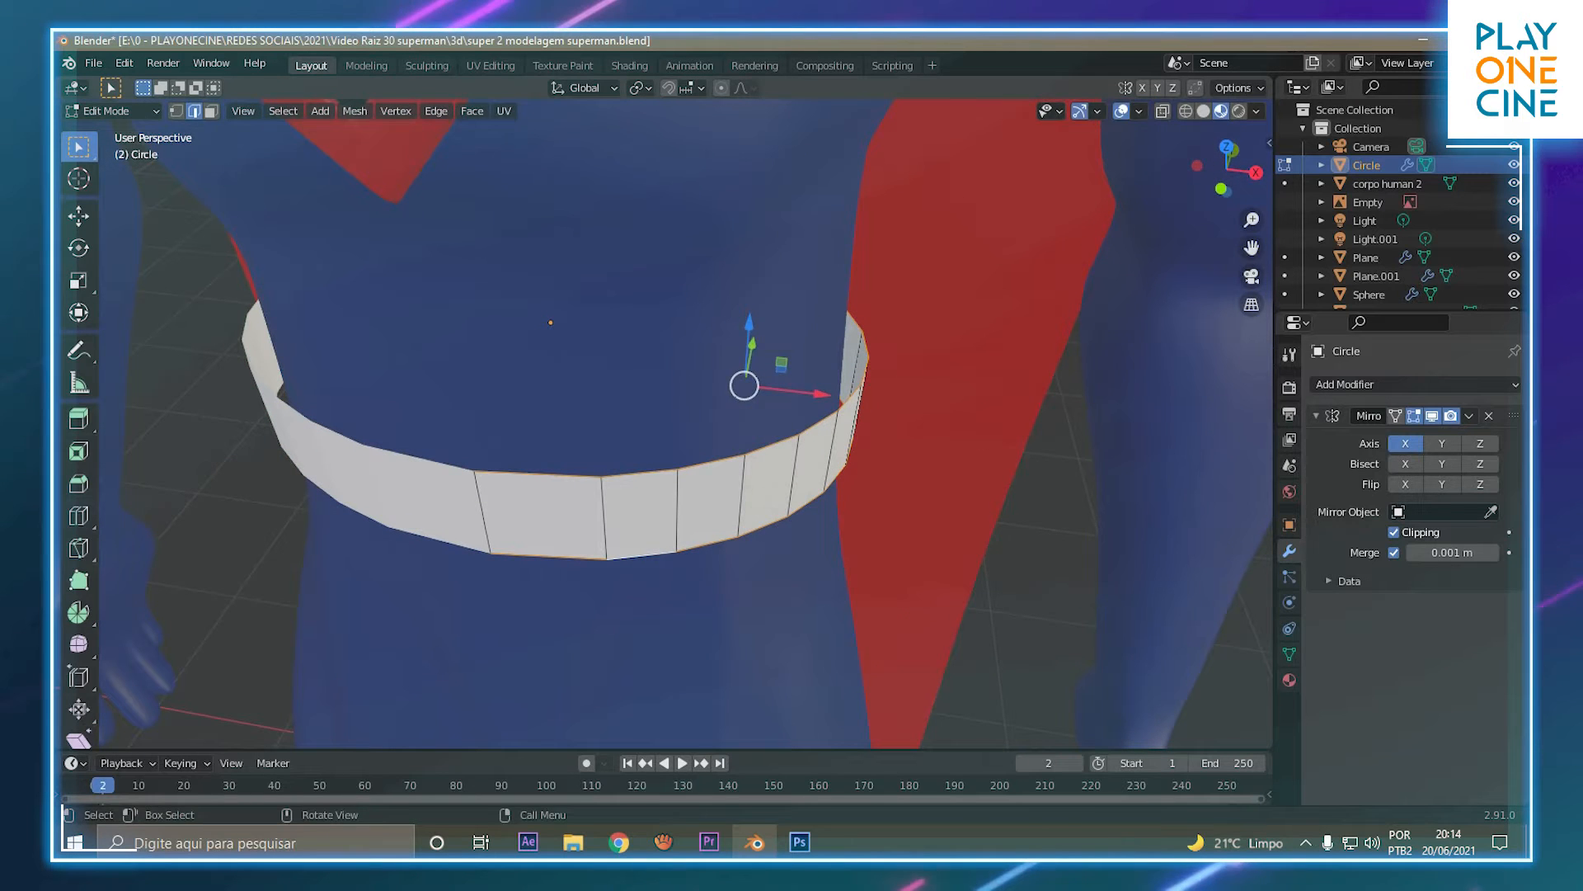
key("s")
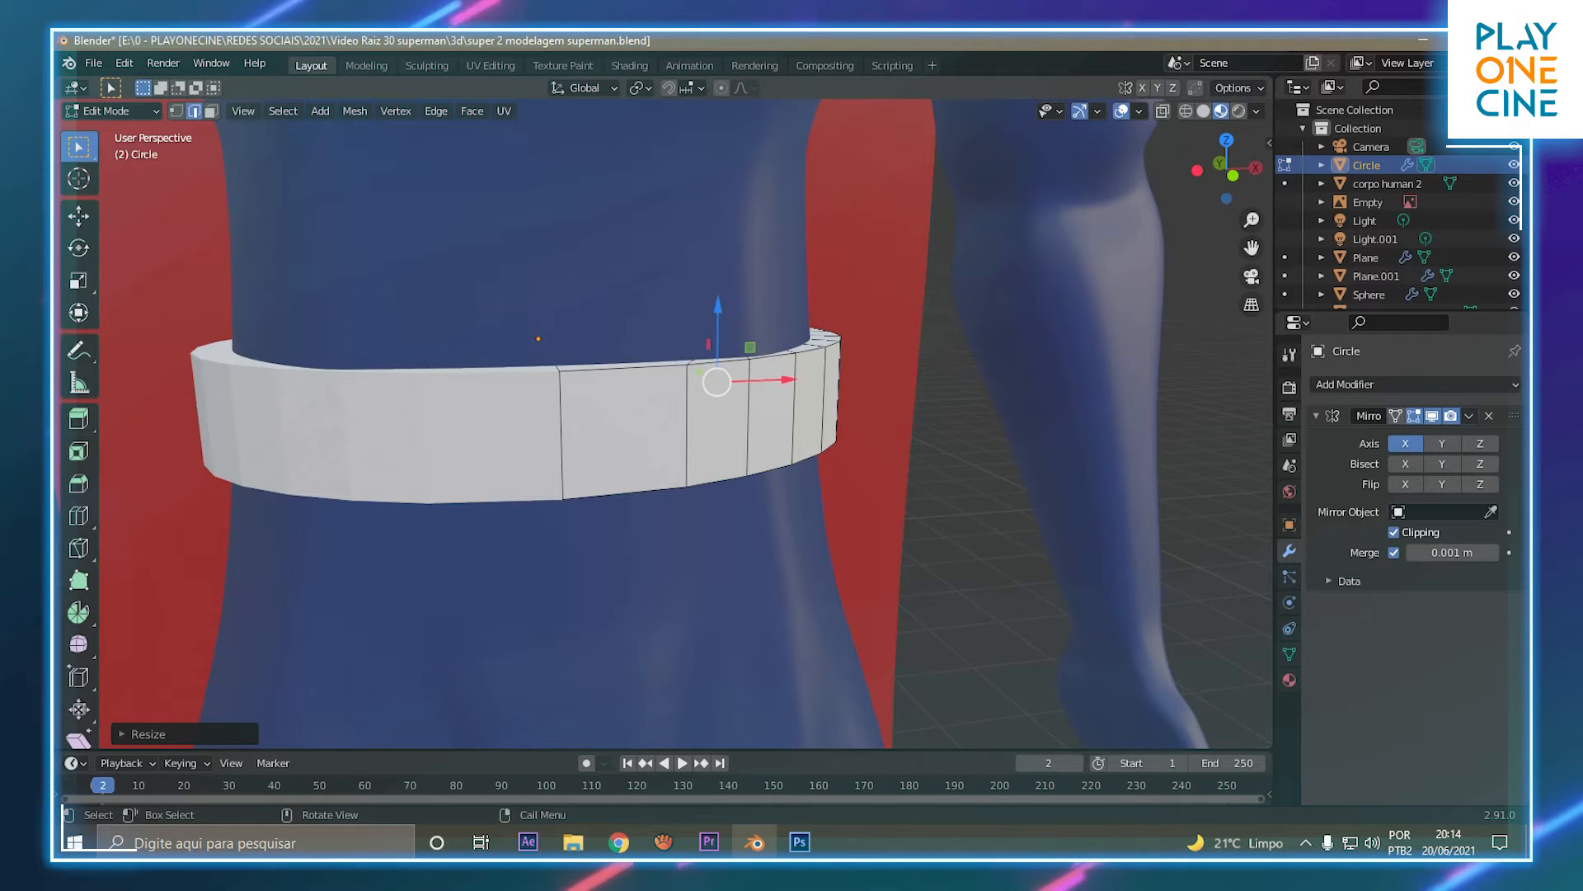
Shift the belt's inner edges slightly along X toward the body's centre and return to Object Mode.
left_click_drag(788, 379, 769, 380)
middle_click_drag(768, 381, 708, 408)
left_click_drag(779, 384, 766, 383)
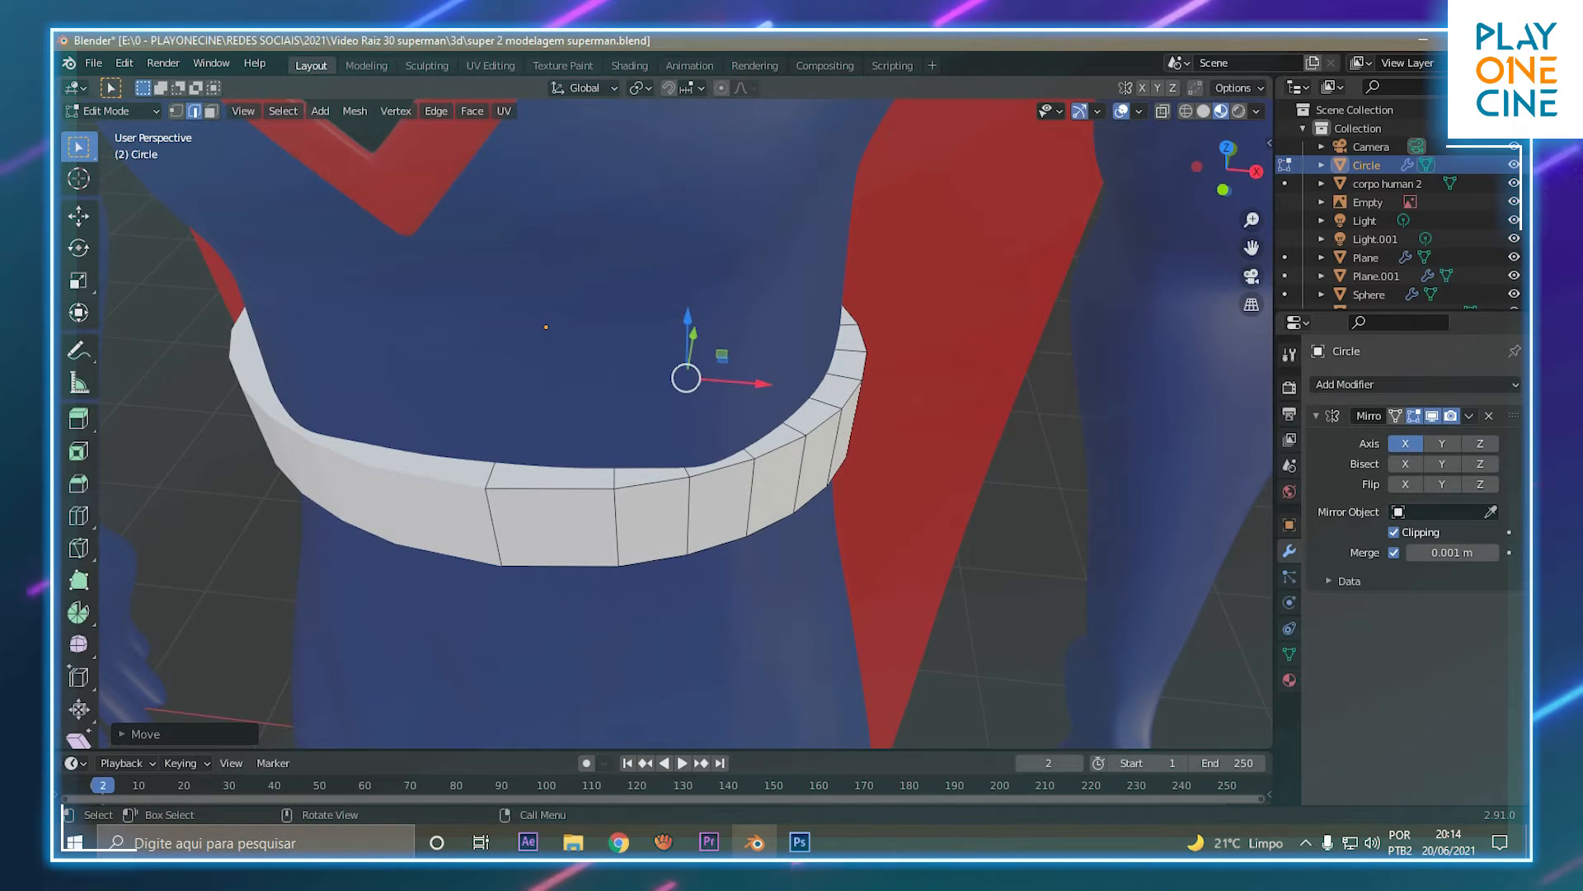
middle_click_drag(767, 384, 812, 334)
key("Tab")
scroll(765, 330, "down", 8)
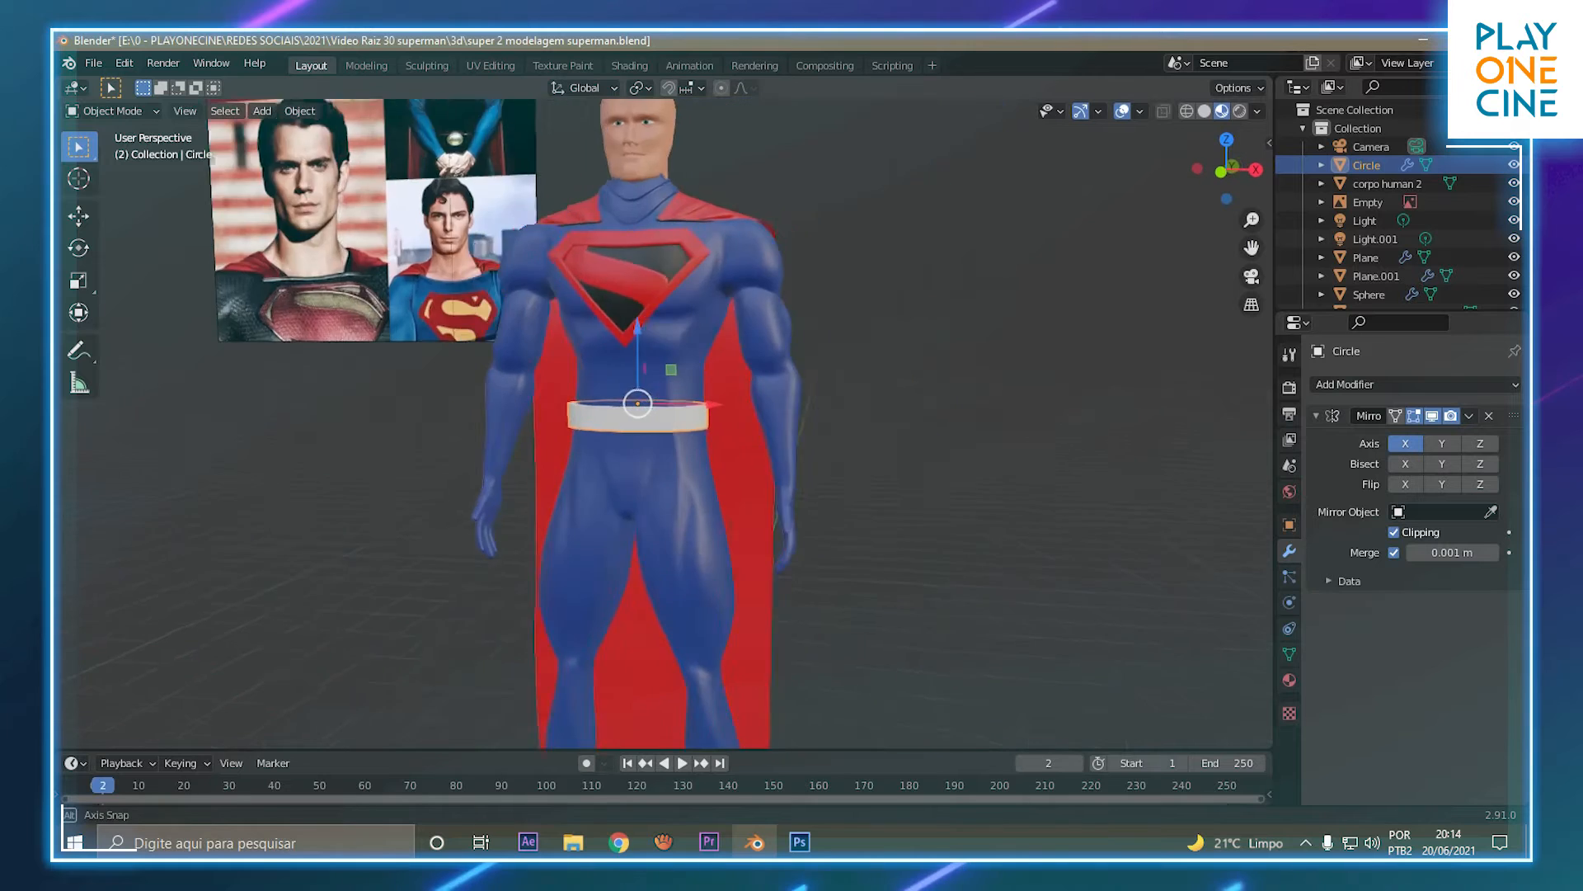
Add two loop cuts around the belt's outer face, one close to its upper edge and one close to its lower edge.
scroll(812, 334, "up", 5)
key("Tab")
scroll(660, 420, "up", 4)
middle_click_drag(748, 479, 689, 462, "shift")
scroll(690, 462, "up", 1)
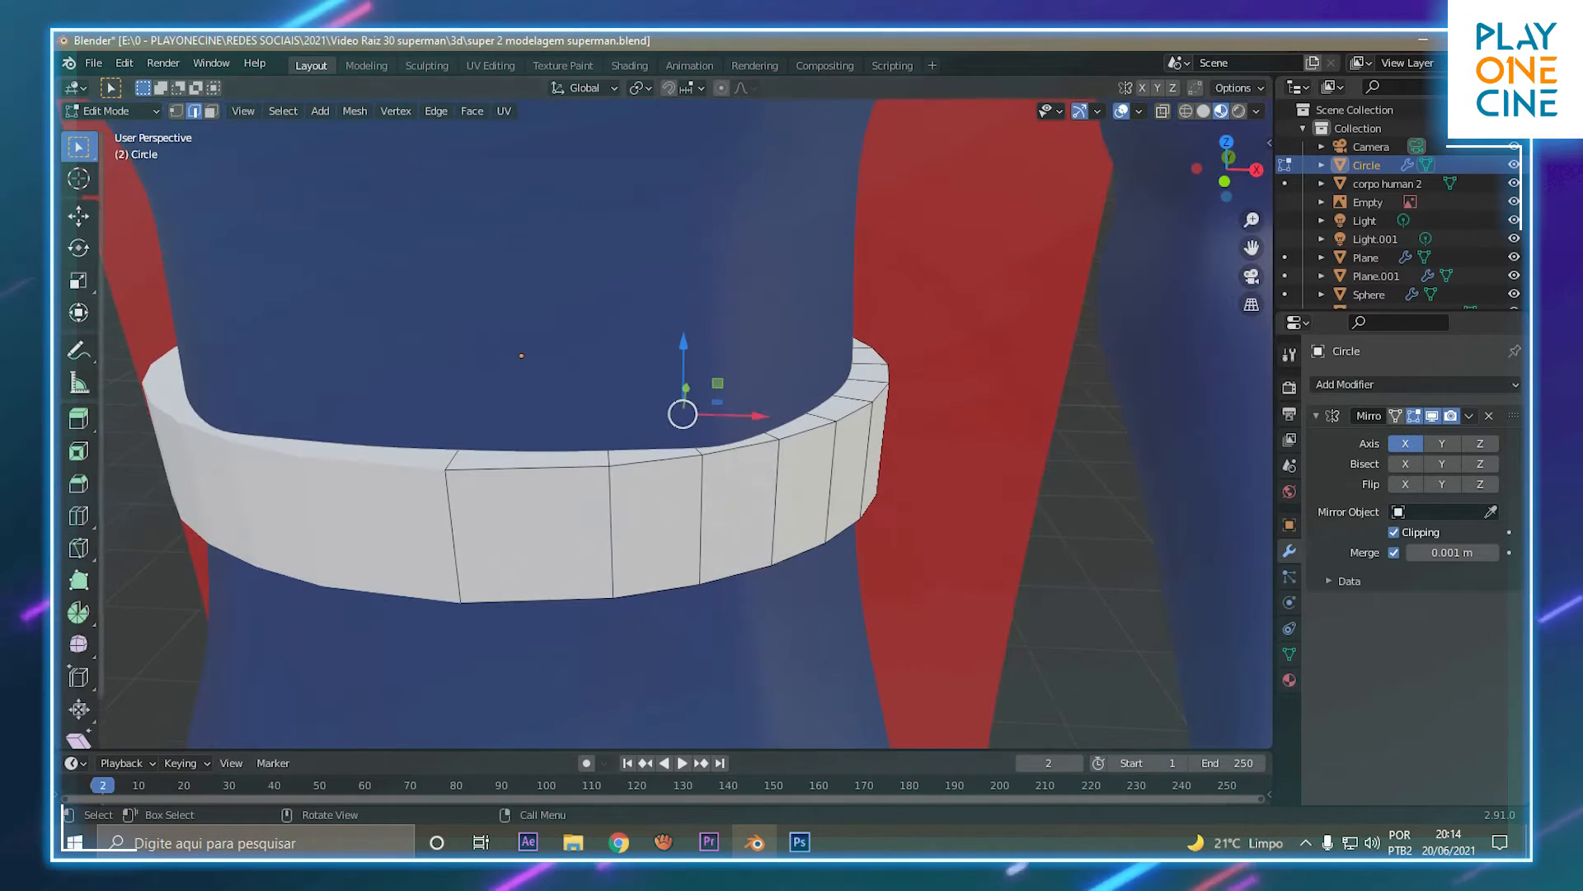
key("3")
key("ctrl+r")
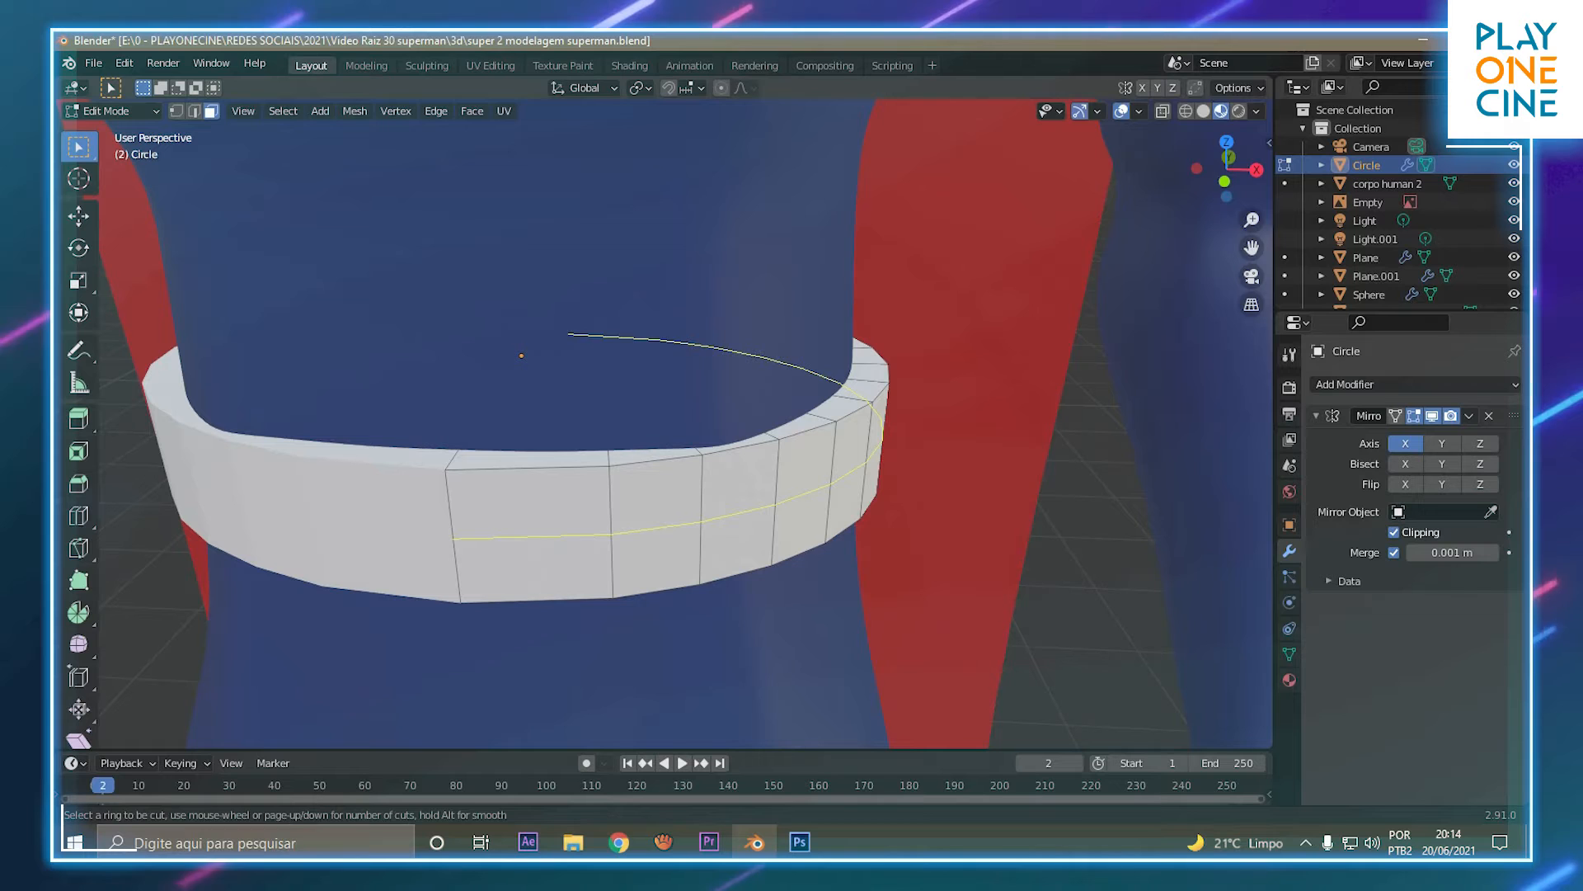
left_click(617, 472)
left_click(607, 448)
key("ctrl+r")
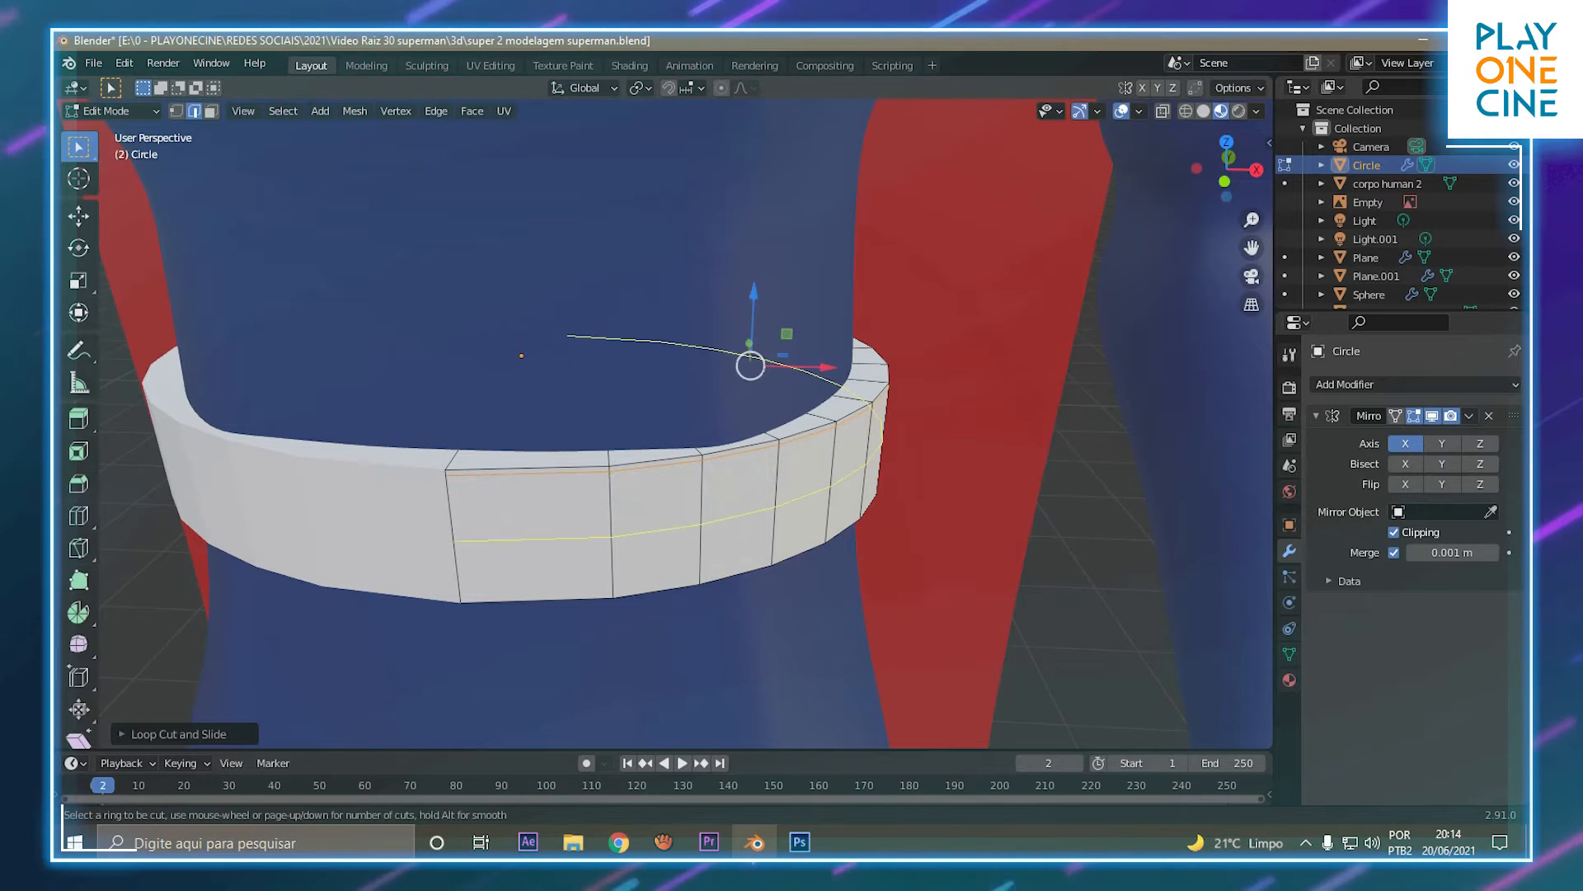
left_click(635, 577)
left_click(629, 599)
Apply smooth shading to the belt in Object Mode.
key("Tab")
left_click(299, 111)
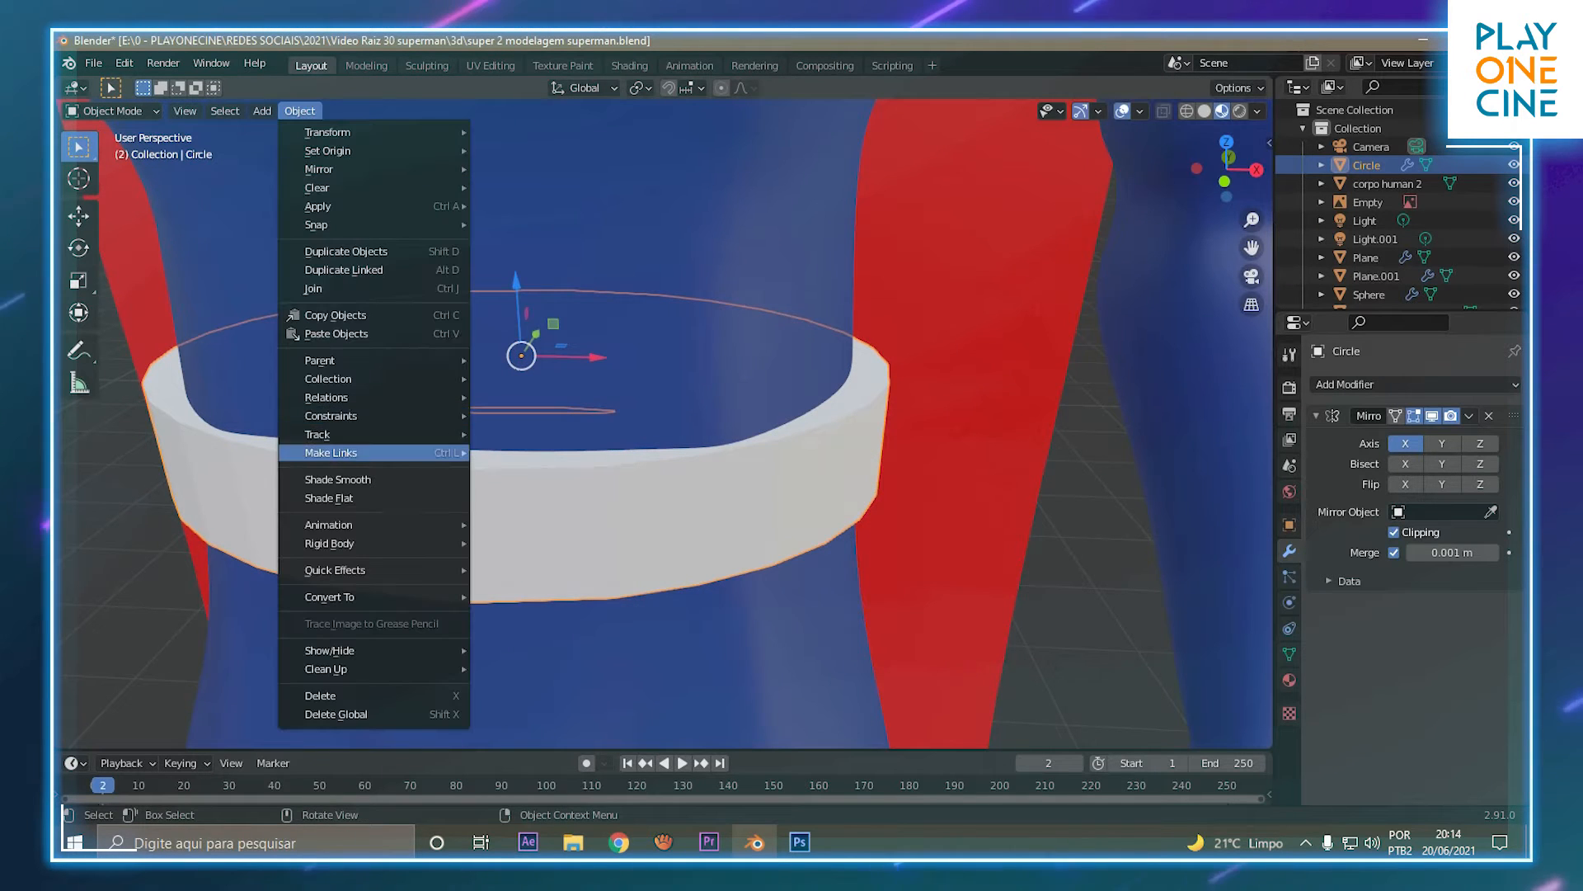
mouse_move(371, 380)
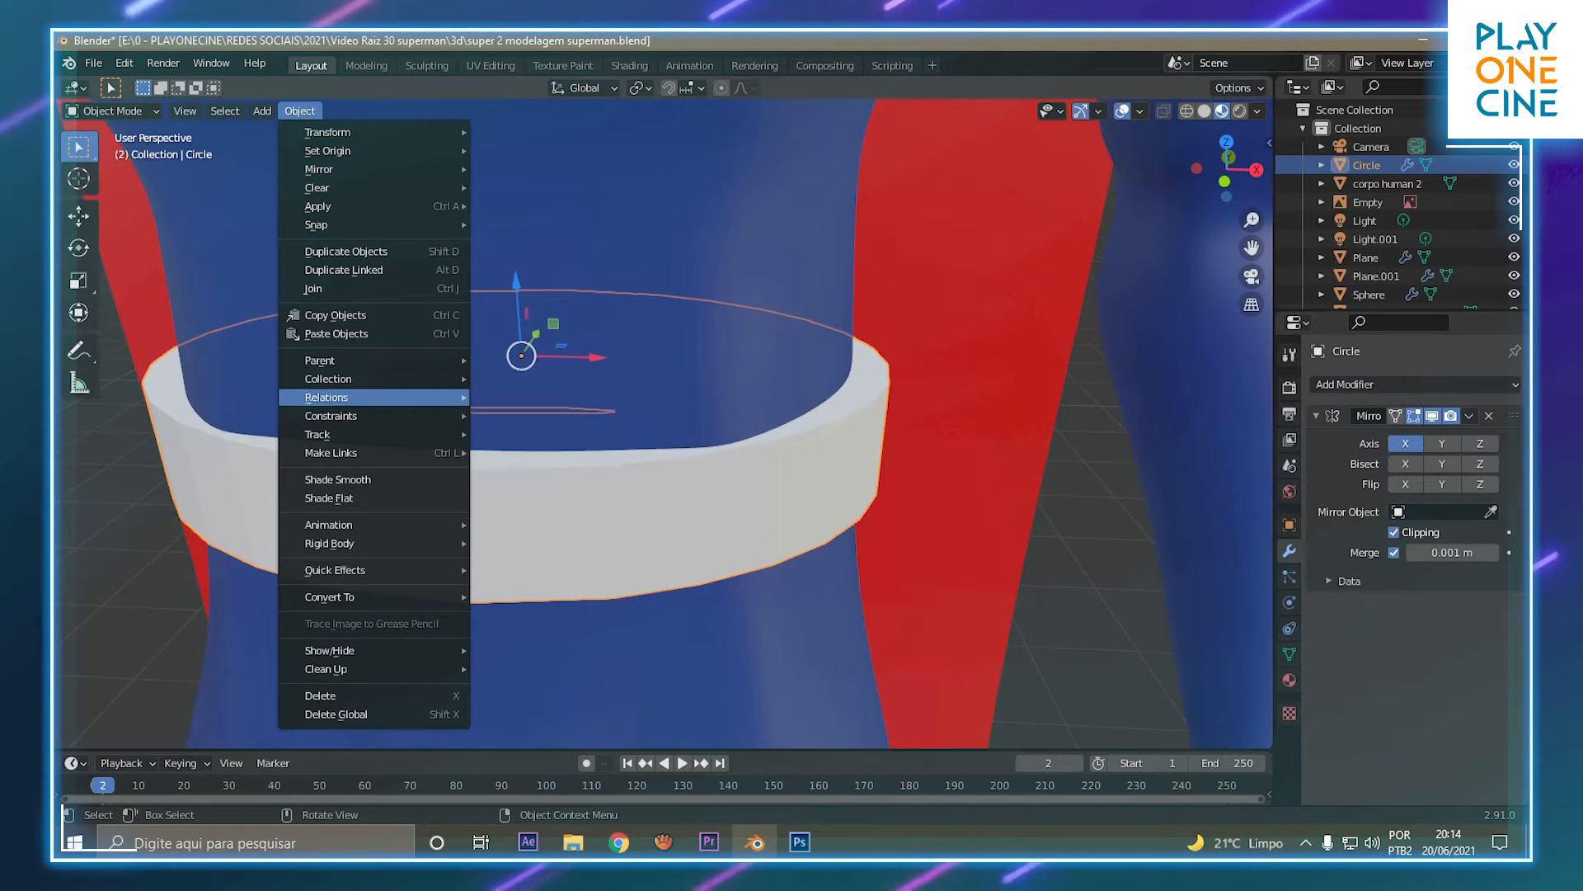
left_click(338, 479)
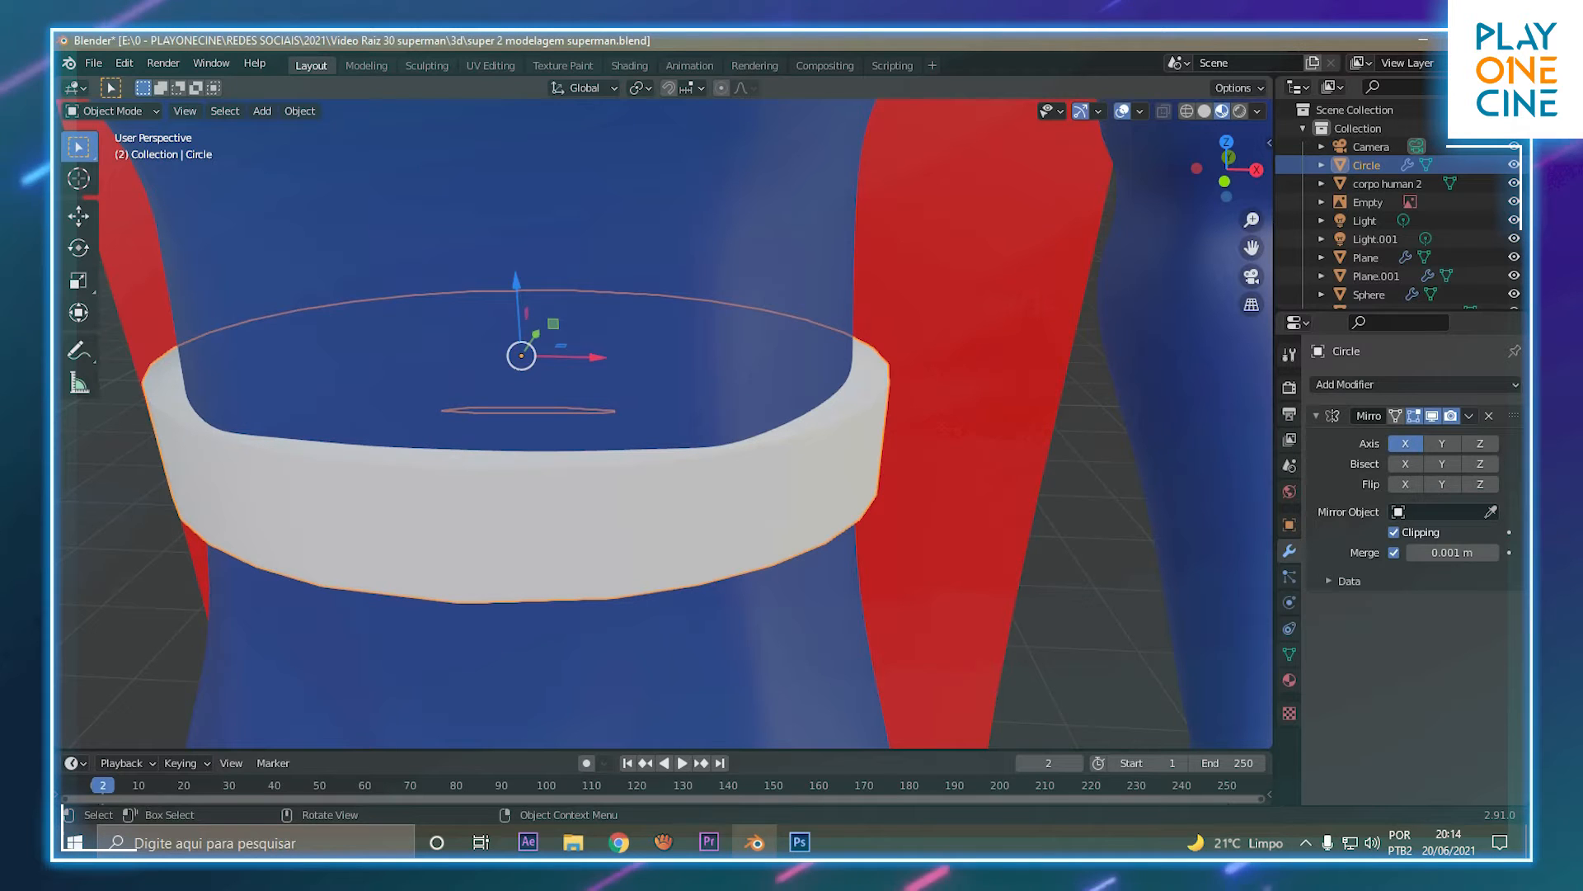
Create a new material for the belt and give it an orange Base Color, using the Superman reference images as a guide.
left_click(1289, 680)
left_click(1435, 463)
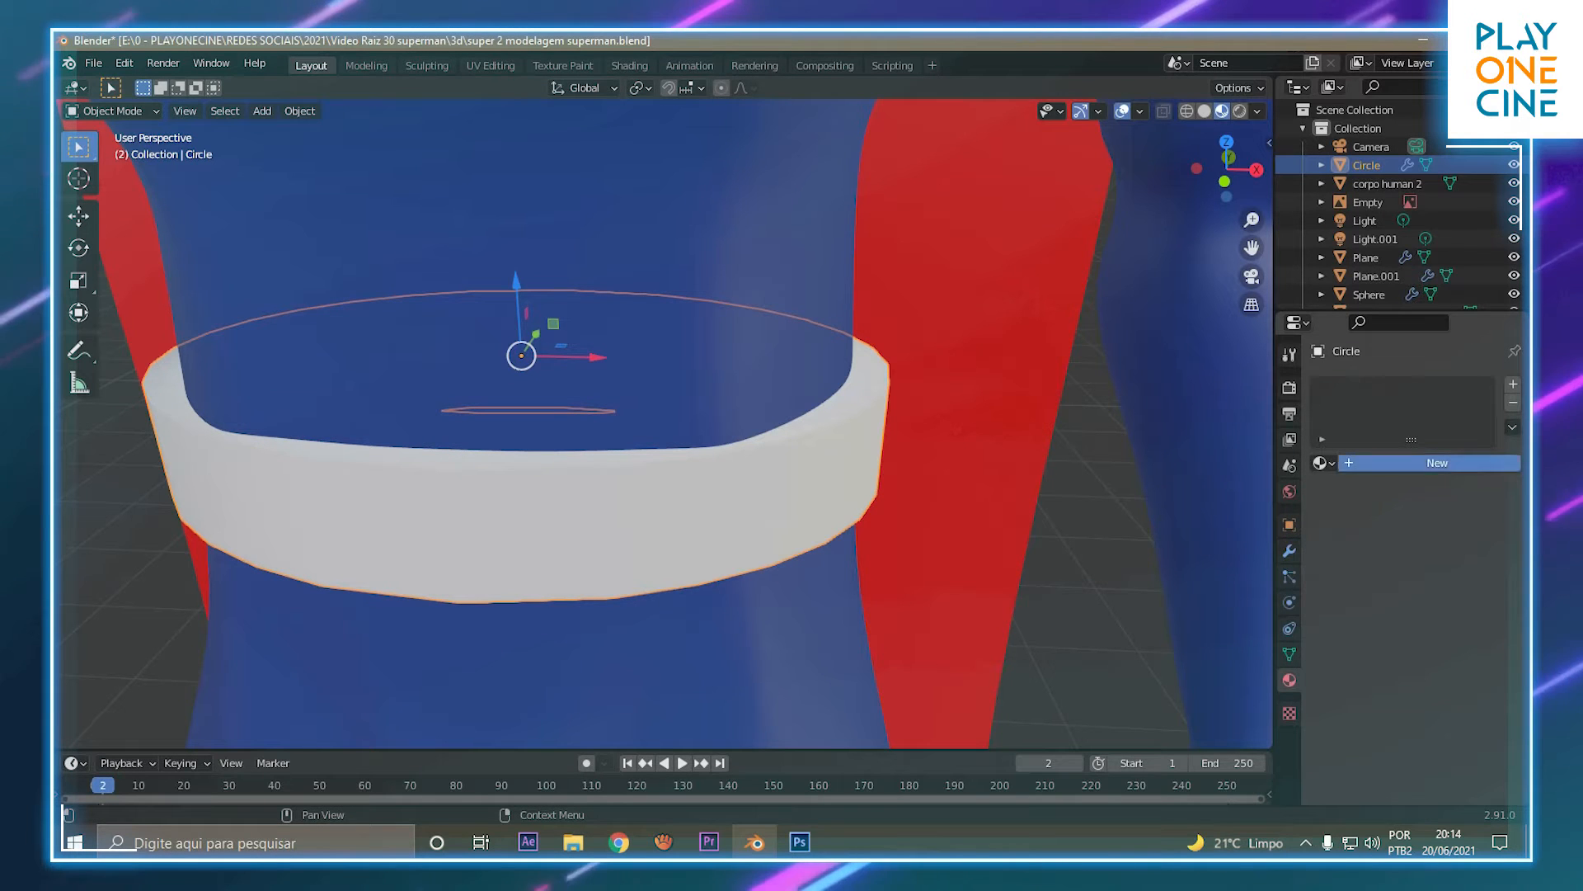
scroll(666, 423, "down", 12)
middle_click_drag(660, 412, 660, 385)
middle_click_drag(495, 289, 816, 611, "shift")
scroll(817, 610, "up", 2)
scroll(857, 569, "up", 4)
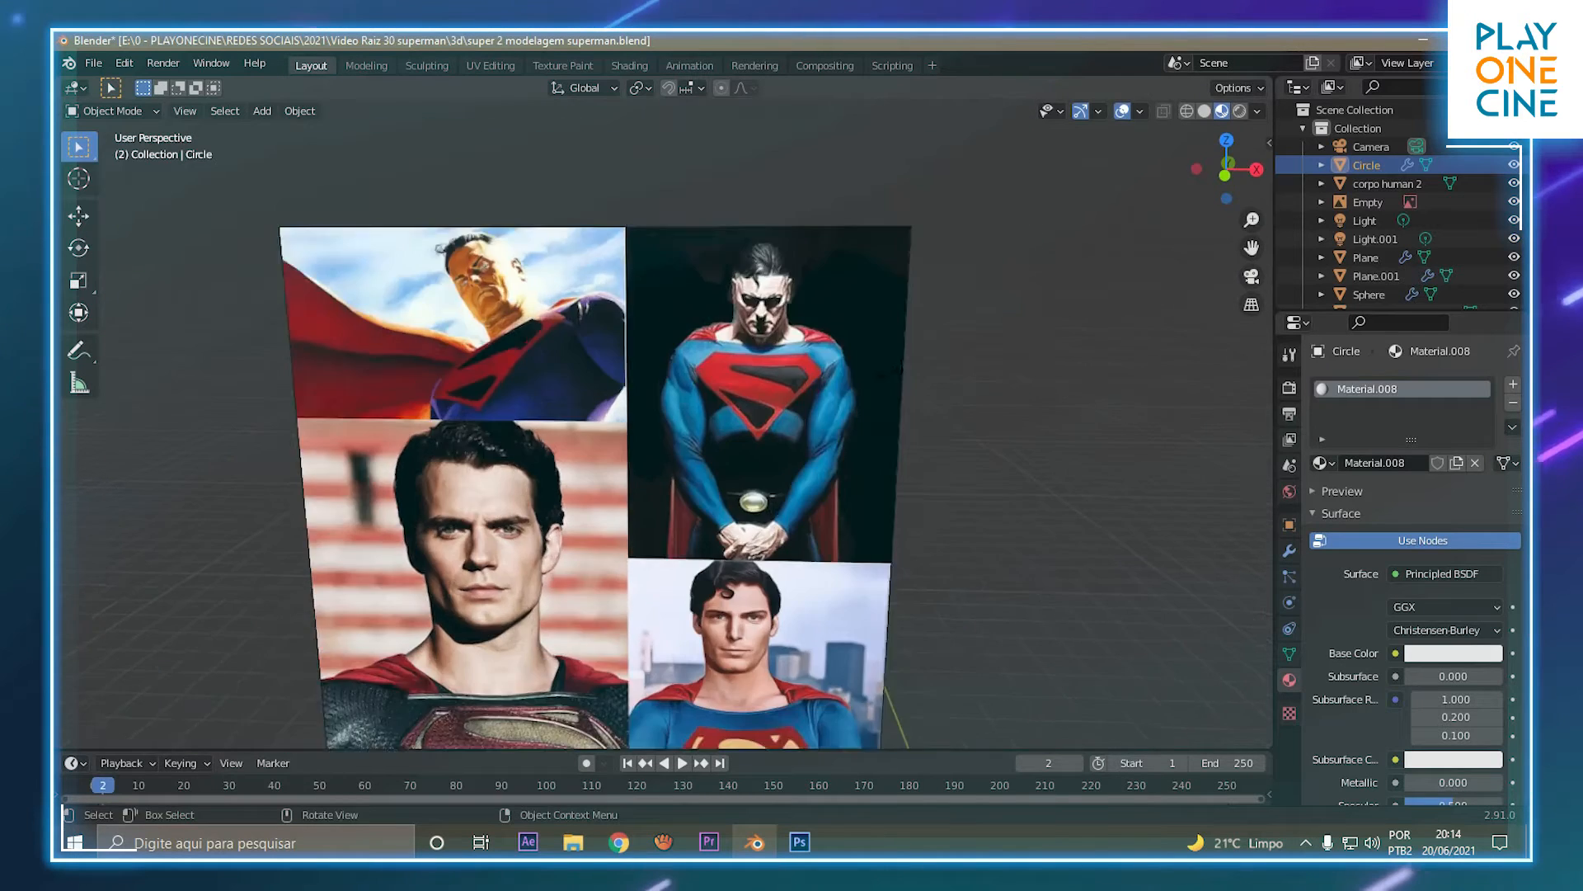
scroll(666, 424, "down", 6)
middle_click_drag(858, 577, 614, 350, "shift")
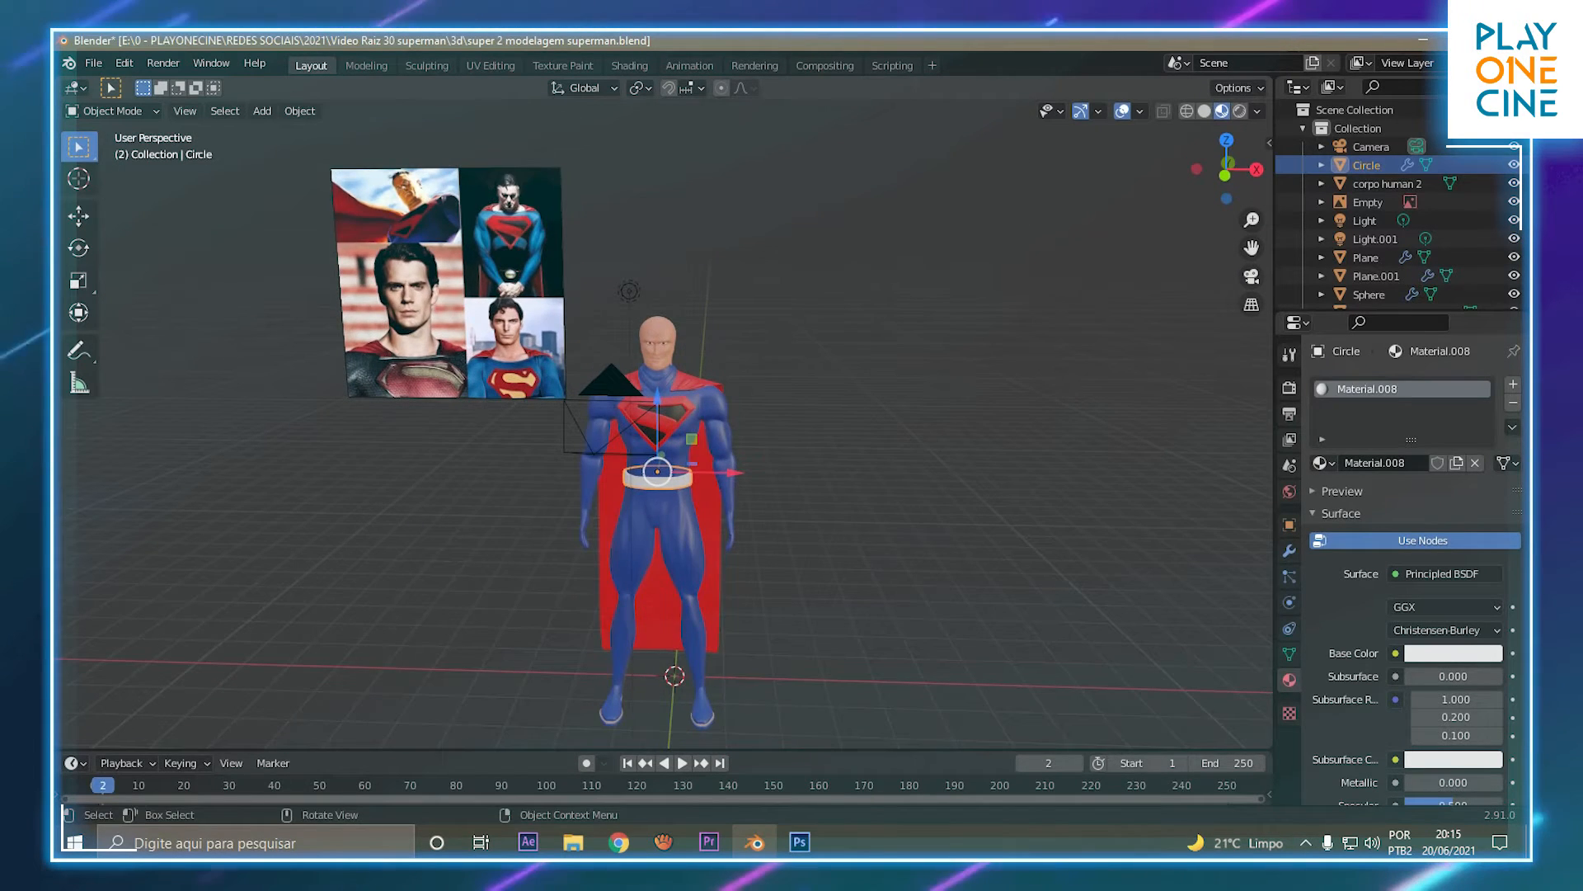
scroll(657, 472, "up", 3)
scroll(627, 478, "up", 5)
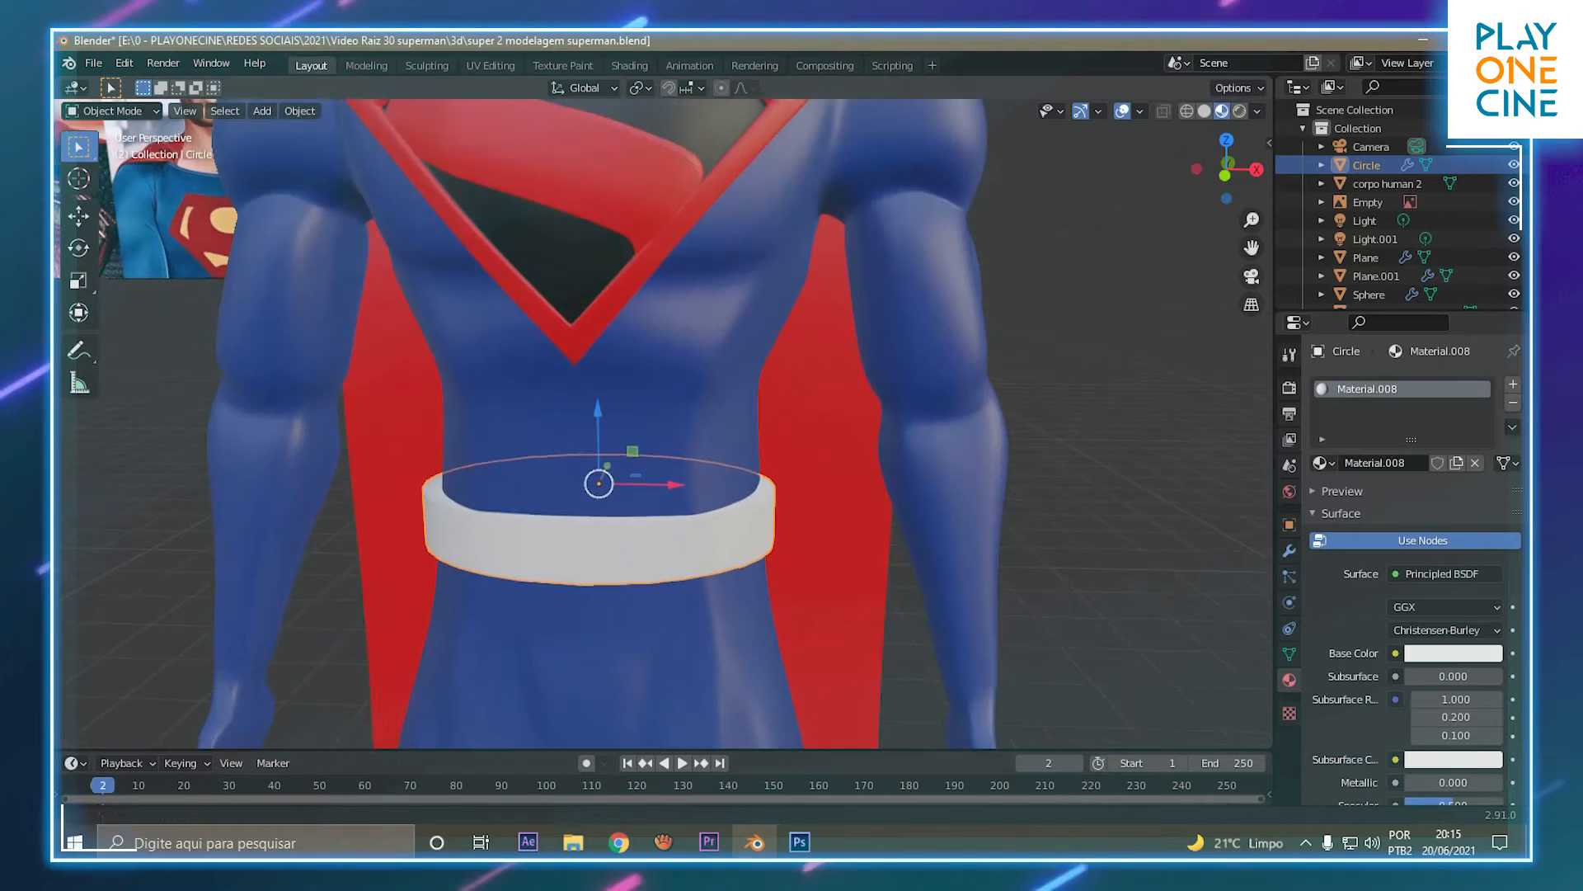
middle_click_drag(626, 478, 627, 427, "shift")
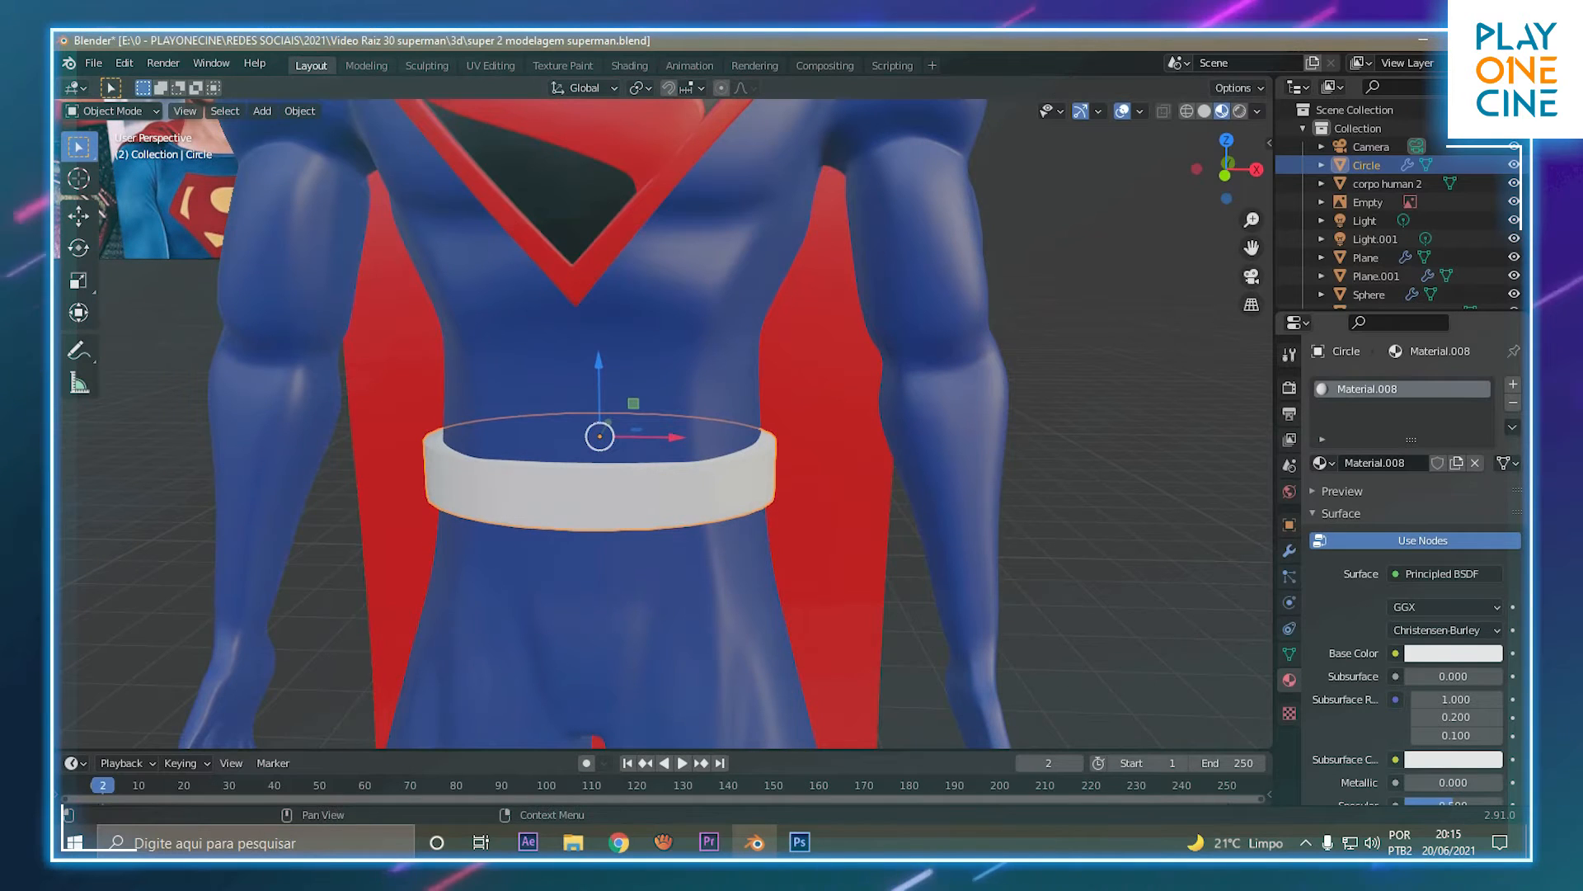
left_click(1453, 654)
left_click_drag(1402, 458, 1372, 504)
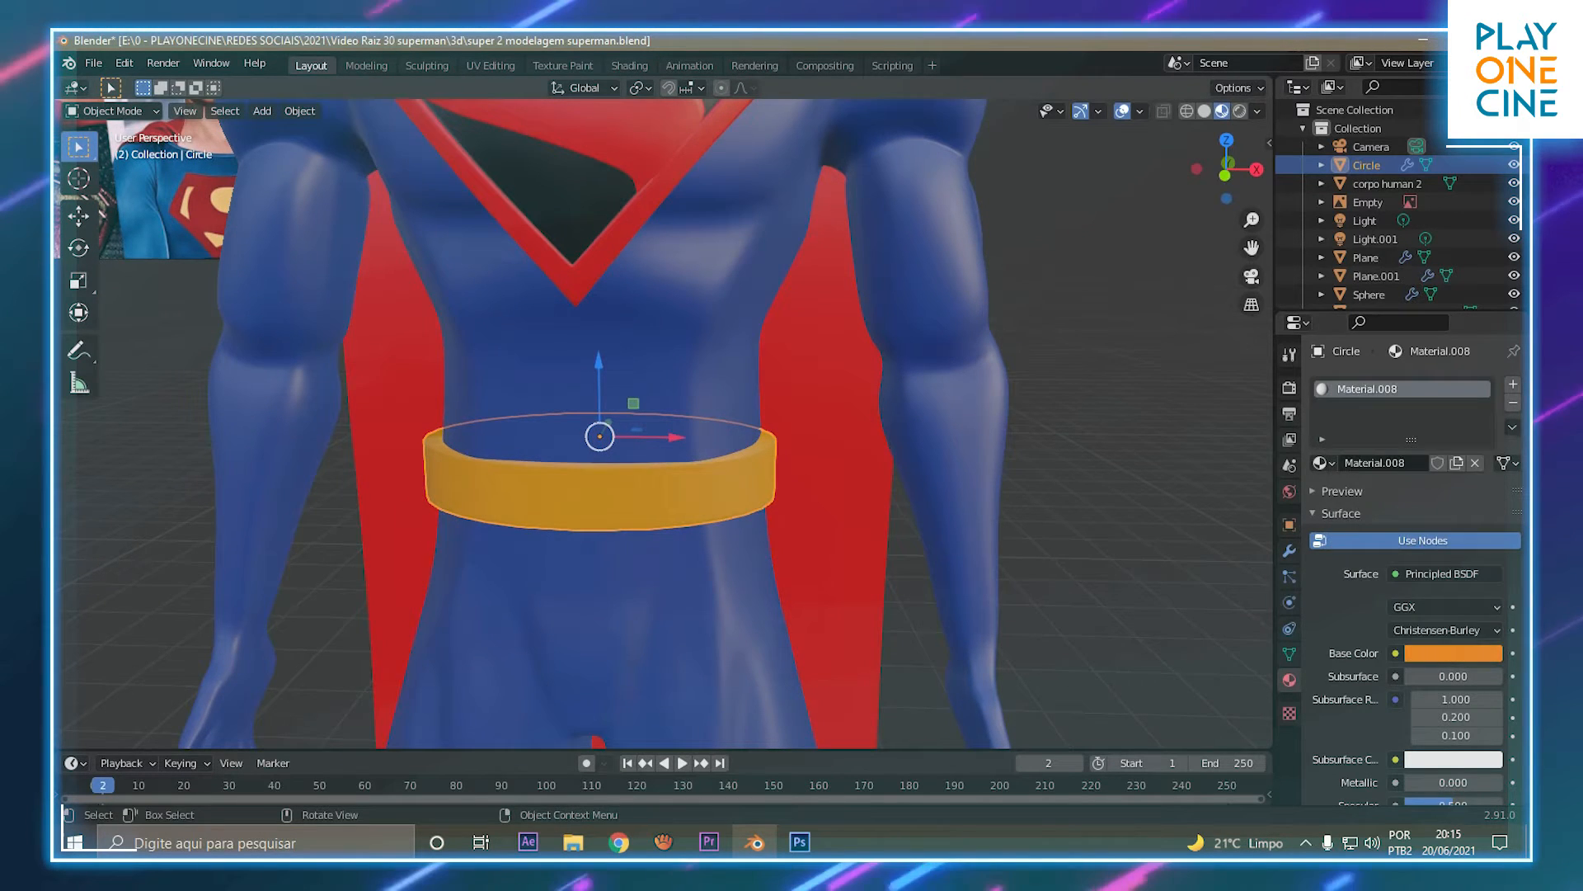
Set the belt material's Metallic to 0.963 and its Roughness to 0.257 for a shiny gold look.
scroll(626, 462, "up", 1)
scroll(1410, 577, "down", 6)
left_click_drag(1410, 561, 1499, 561)
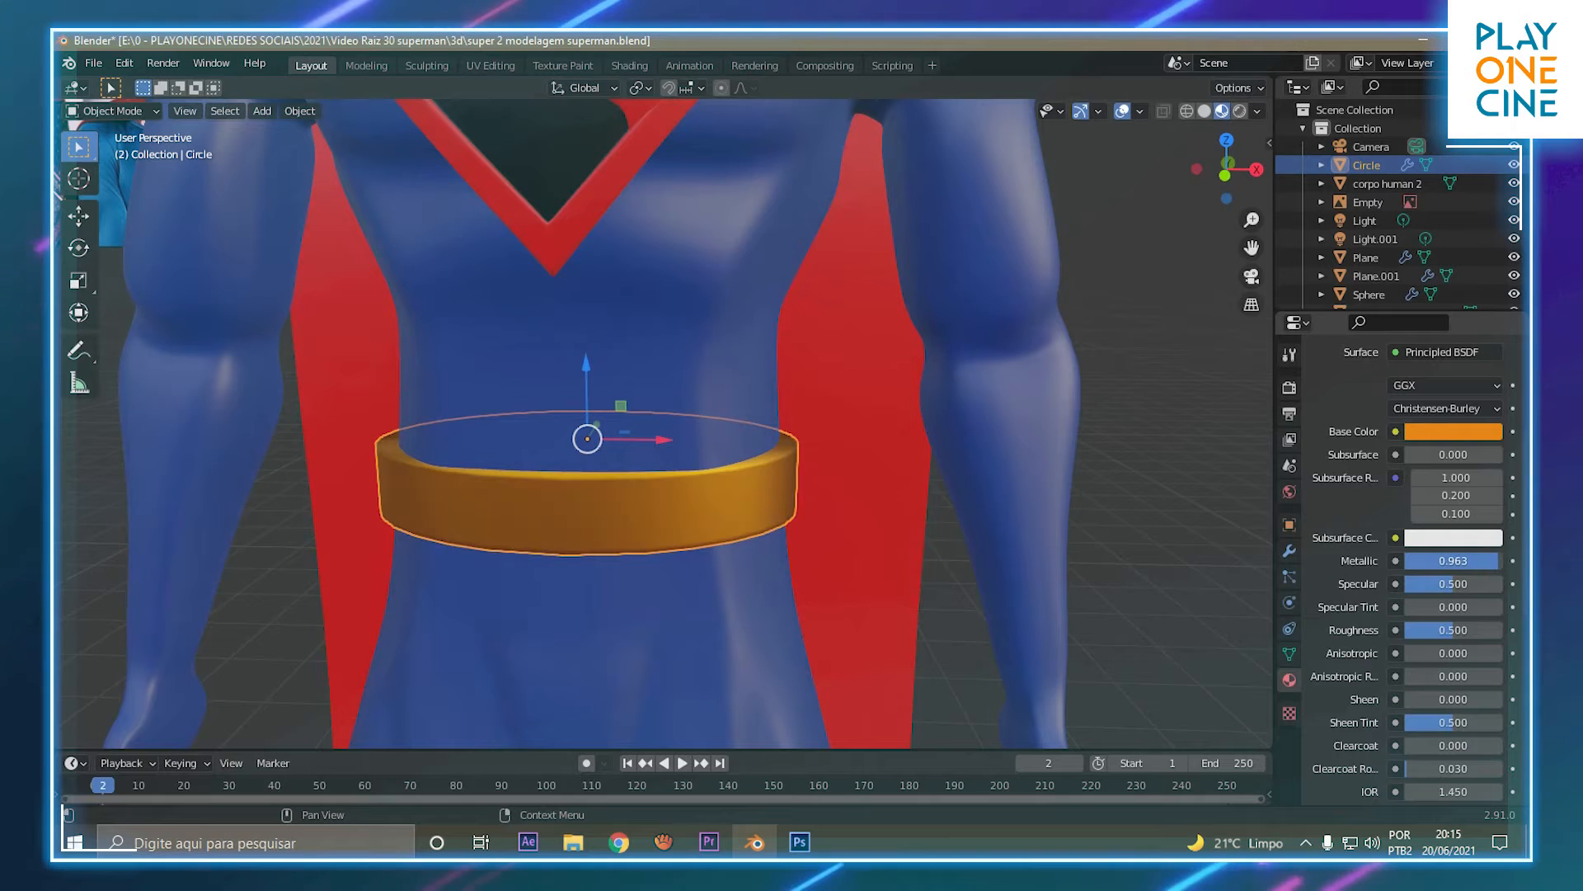
mouse_move(1454, 630)
left_mouse_down()
mouse_move(1416, 630)
mouse_move(1430, 630)
left_mouse_up()
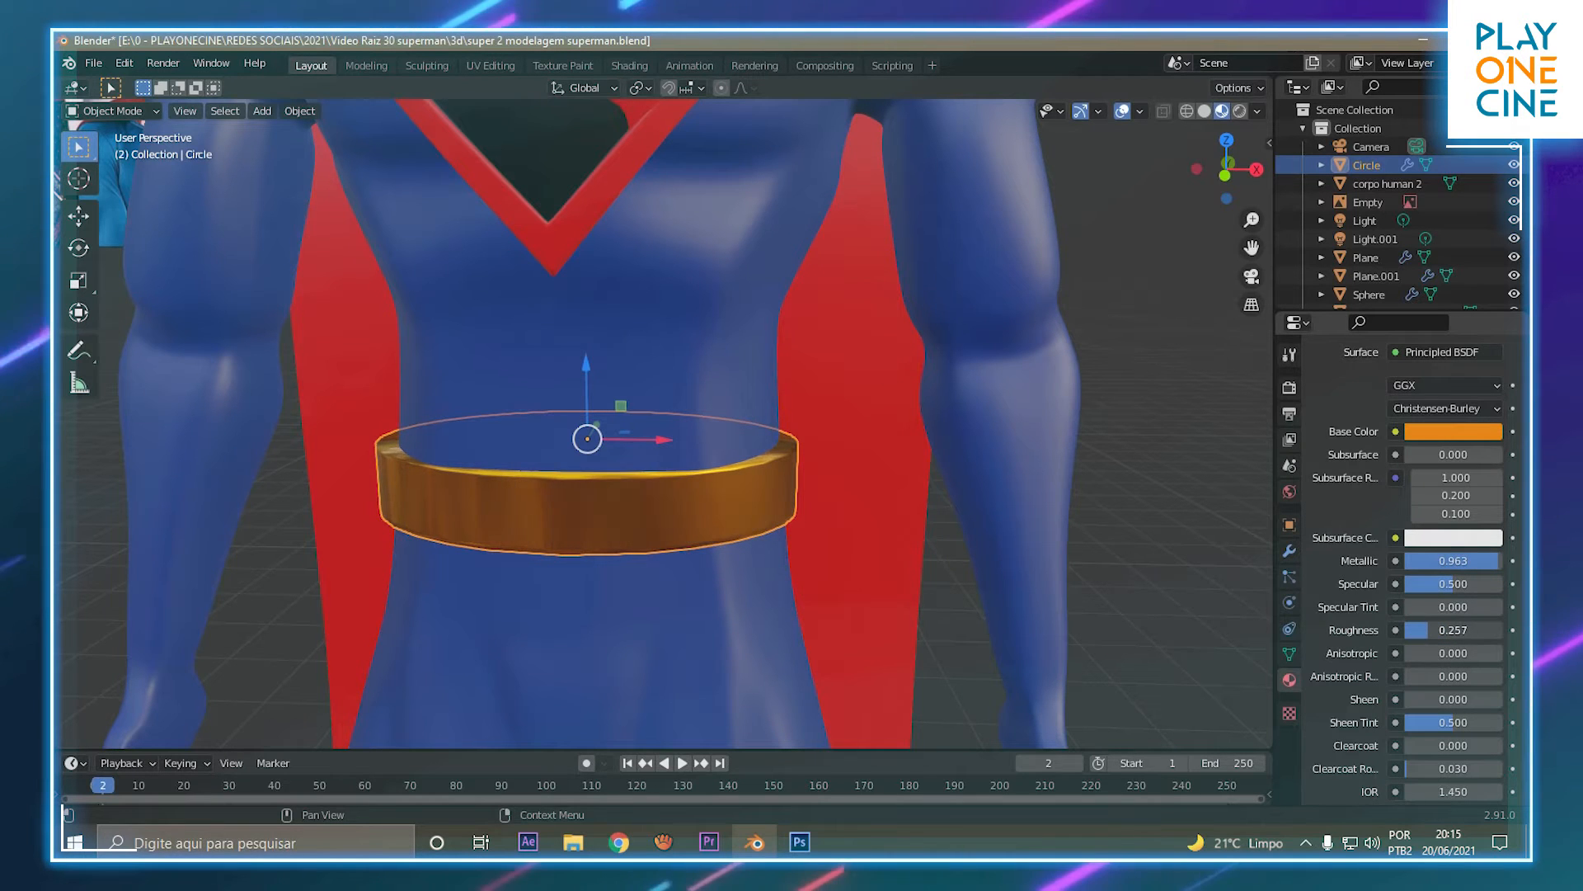
Add loop cuts around the belt's outer face to form a narrow band near its upper edge and another near its lower edge.
middle_click_drag(825, 494, 939, 449)
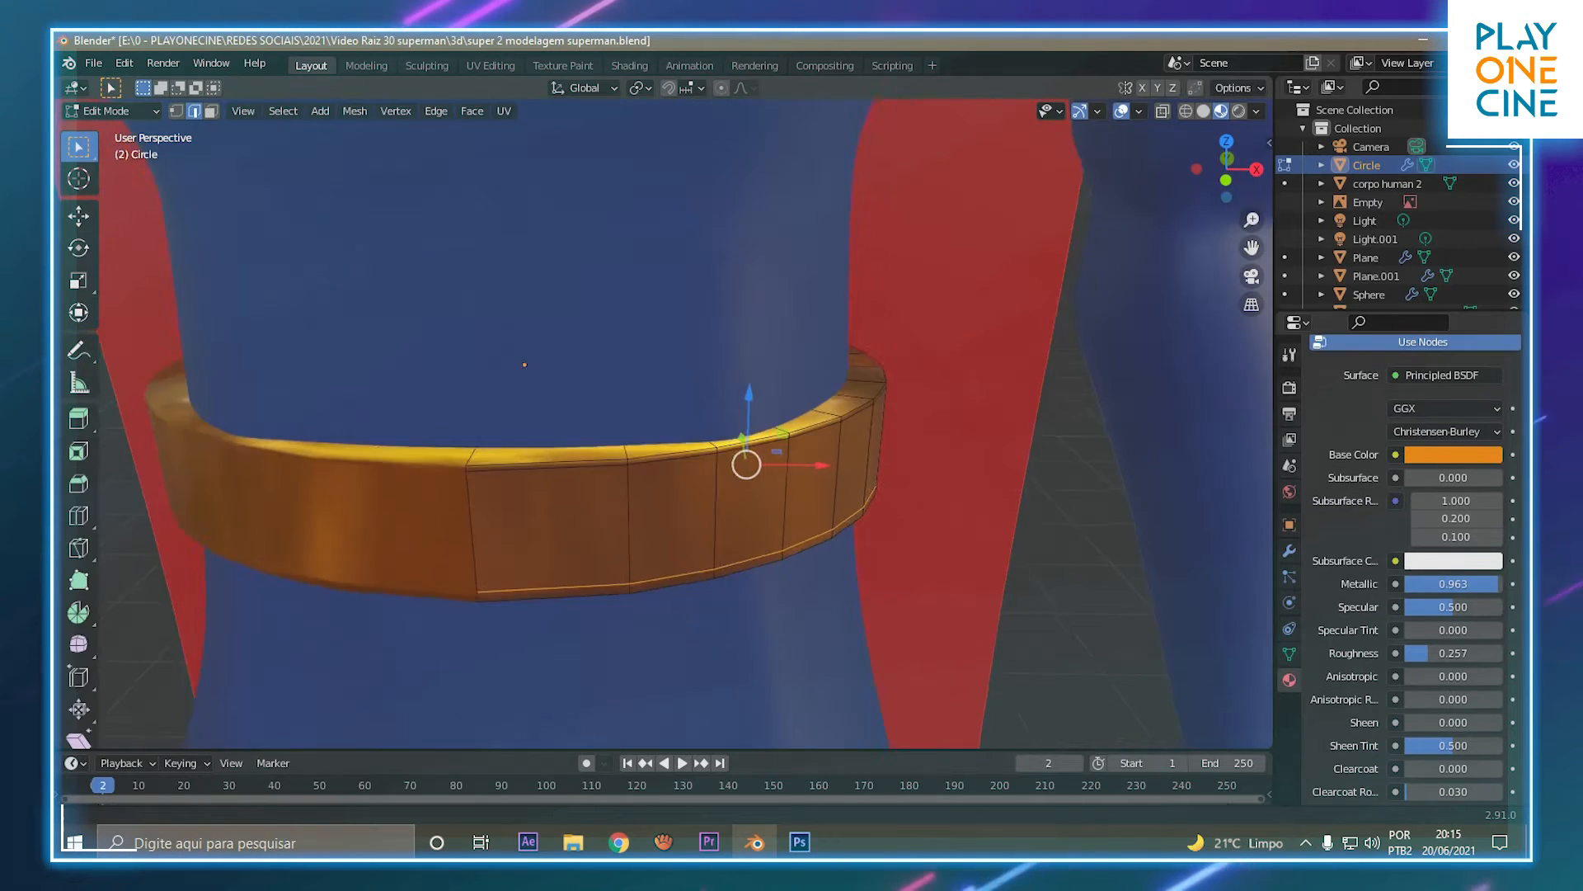
middle_click_drag(684, 528, 668, 514)
key("ctrl+r")
left_click(753, 458)
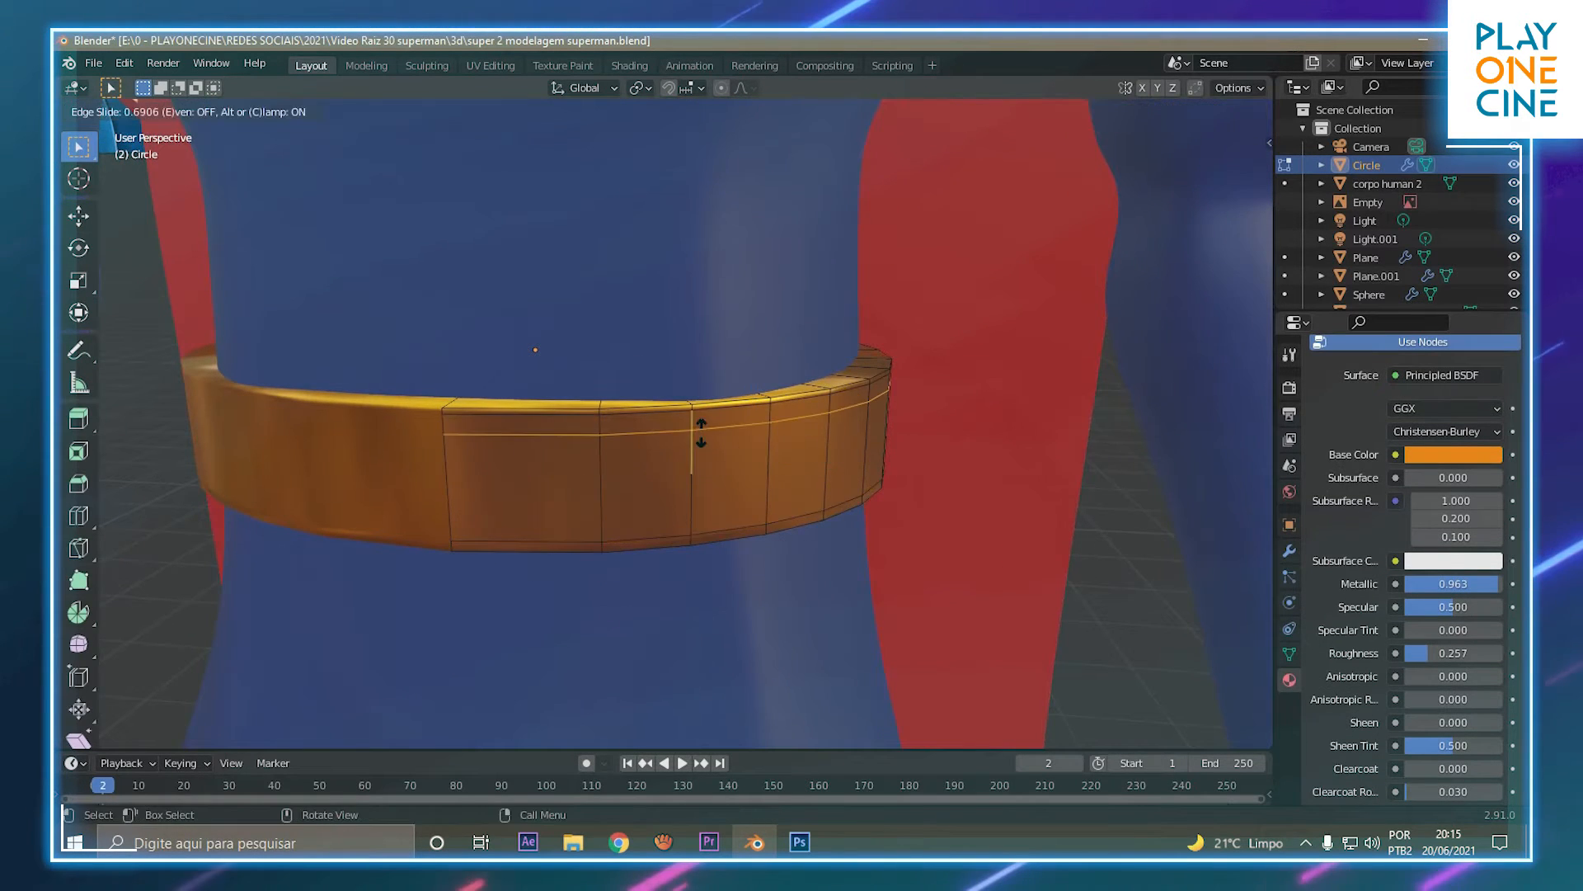
left_click(753, 367)
key("ctrl+r")
left_click(753, 368)
left_click(726, 437)
key("ctrl+r")
left_click(753, 378)
left_click(721, 523)
key("ctrl+r")
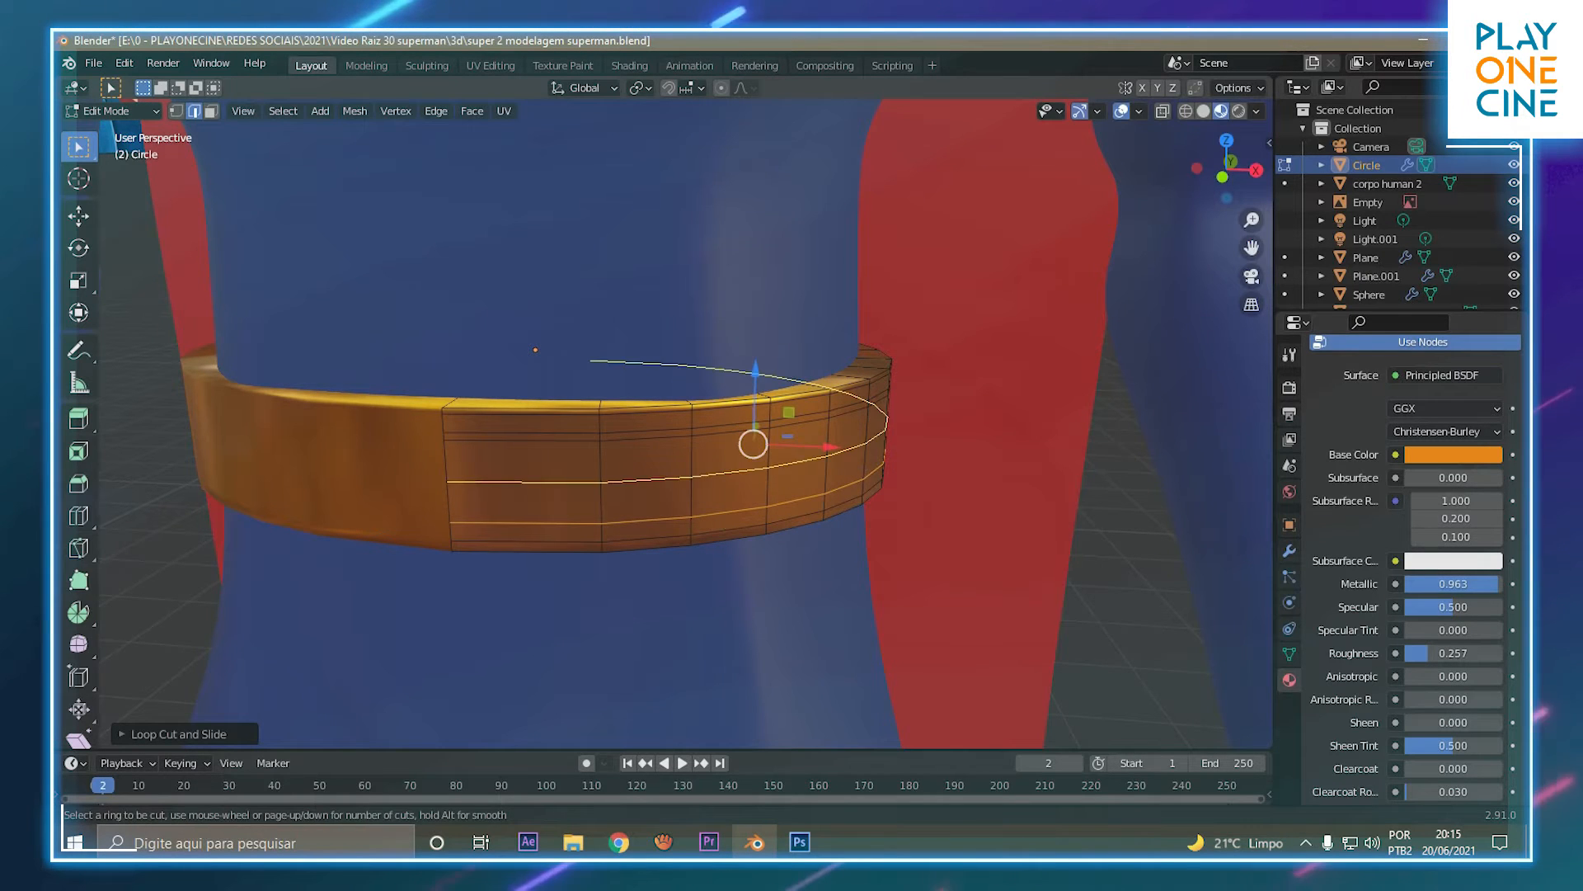
key("Escape")
Select both narrow face loops around the belt, extrude them in place and scale them inward to form two grooves.
key("3")
left_click(687, 432, "alt")
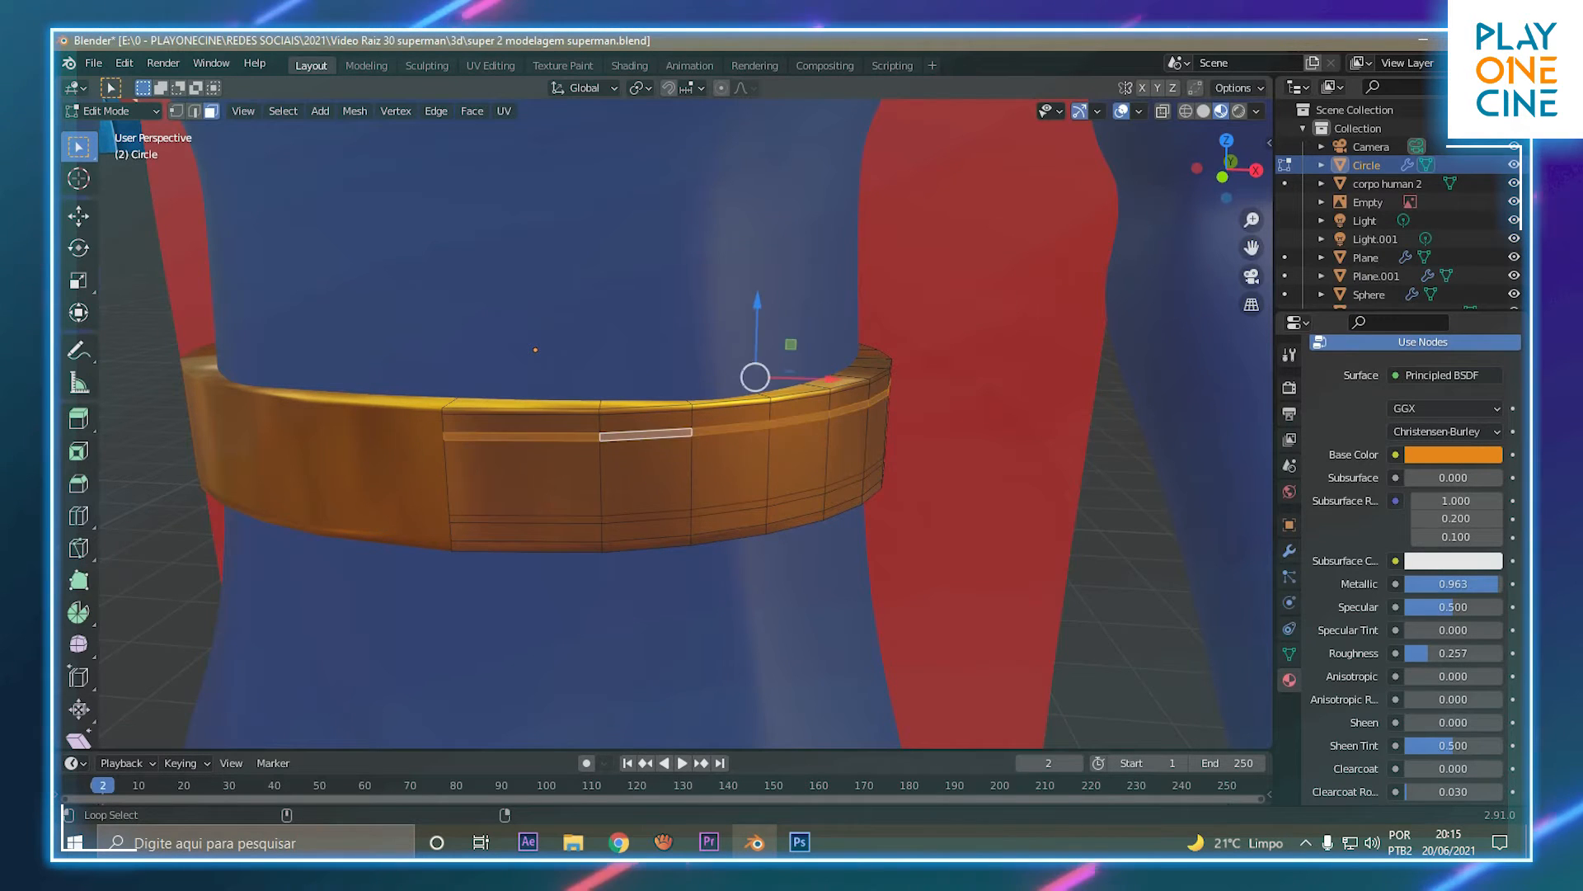
middle_click_drag(687, 432, 650, 408)
scroll(650, 408, "up", 2)
left_click(586, 500, "alt+shift")
key("e")
key("Escape")
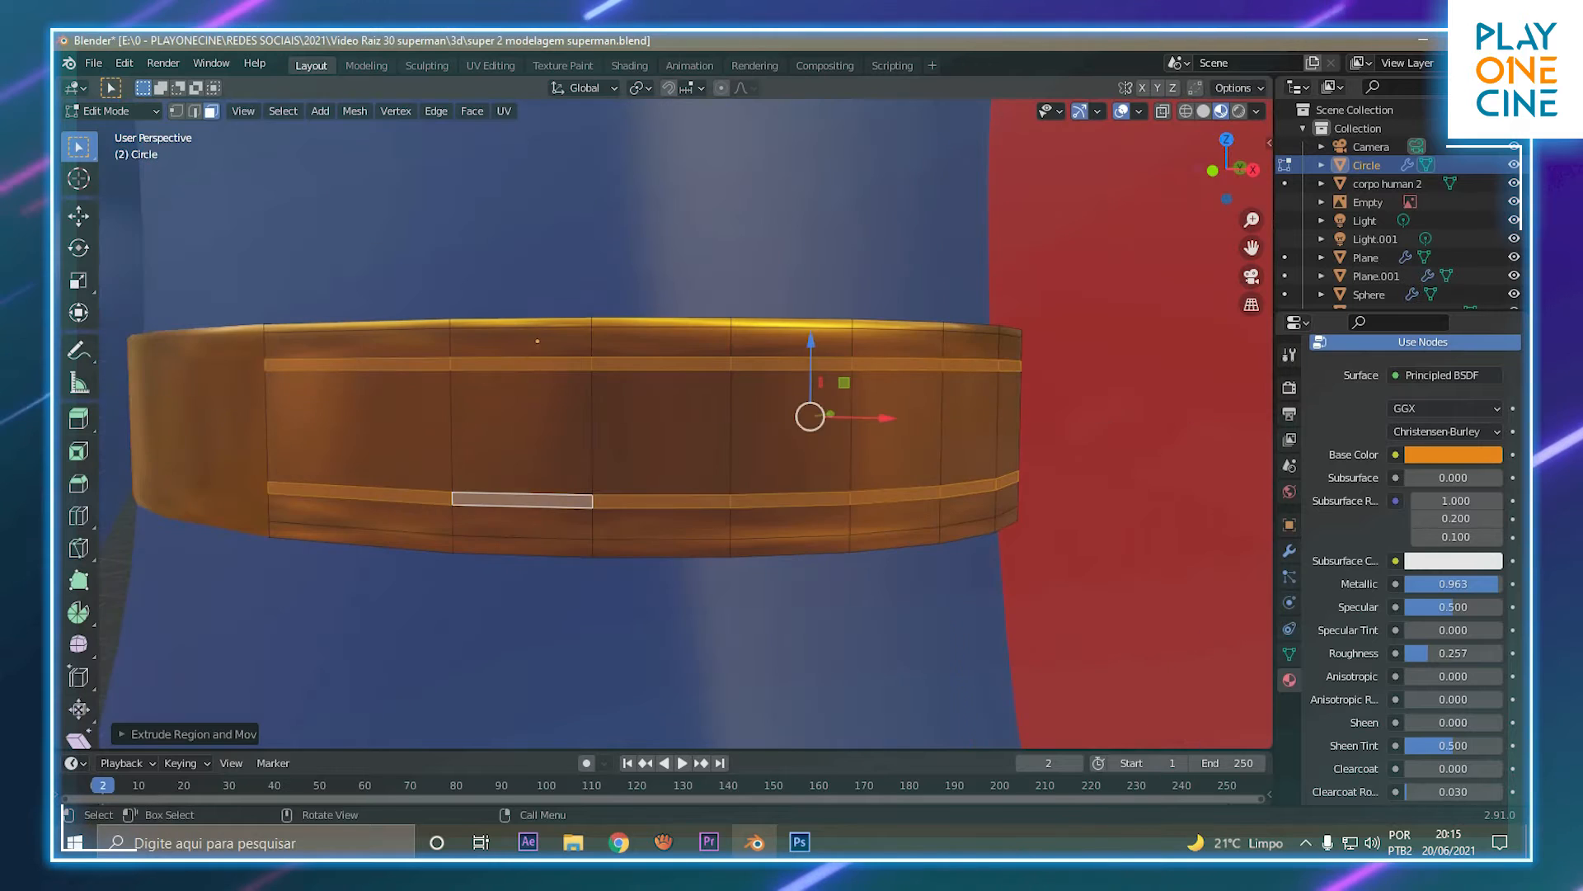
middle_click_drag(1072, 396, 1126, 441)
key("s")
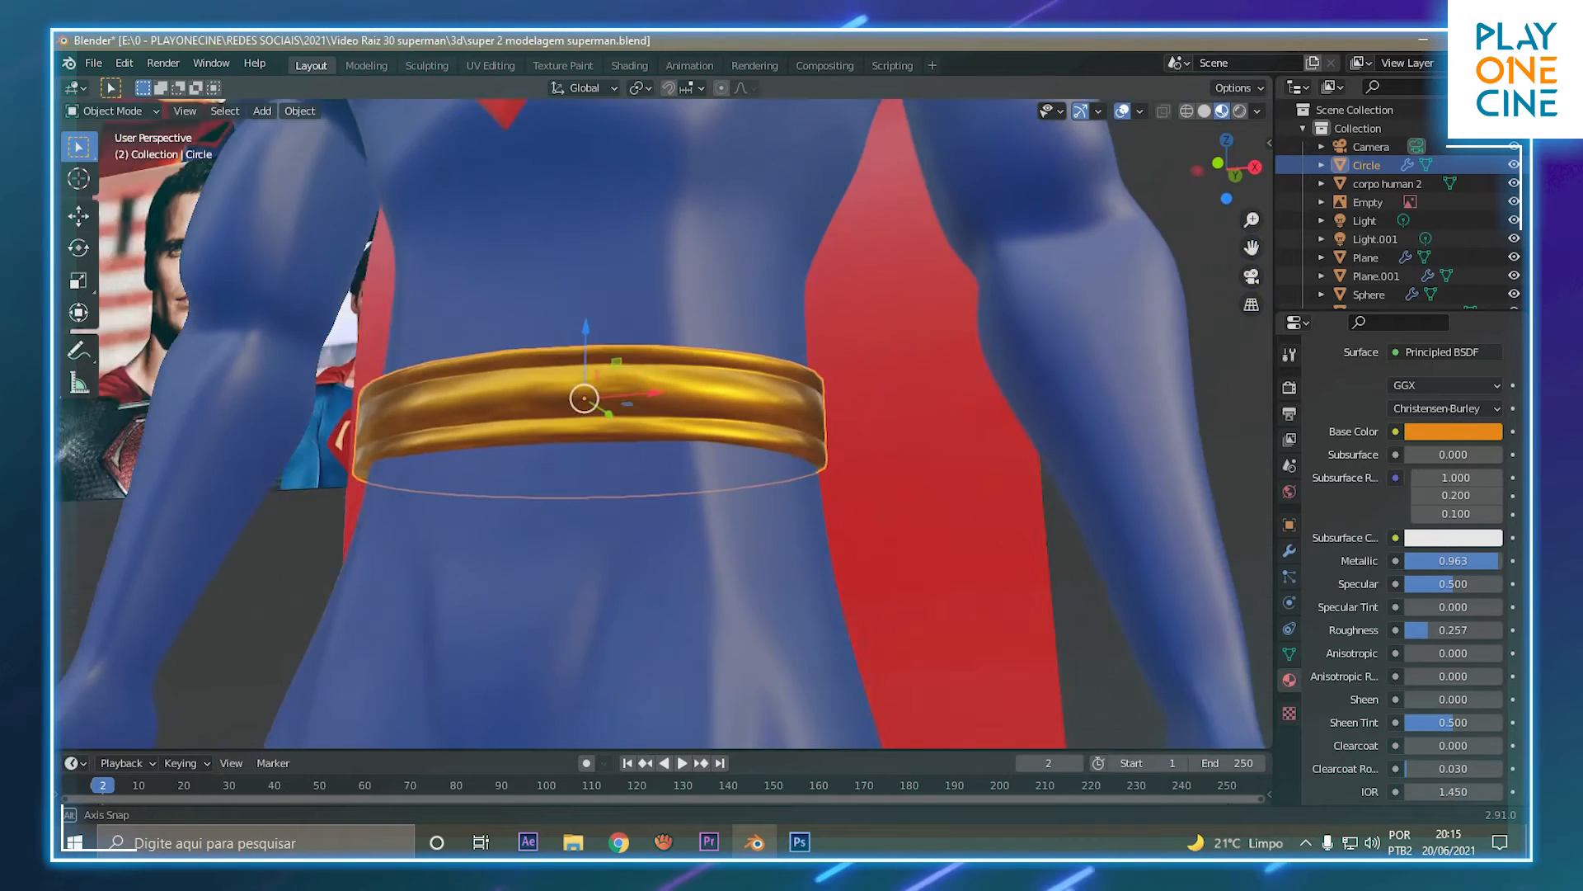
Add a Subdivision Surface modifier to the belt.
scroll(668, 421, "up", 3)
middle_click_drag(668, 387, 676, 462)
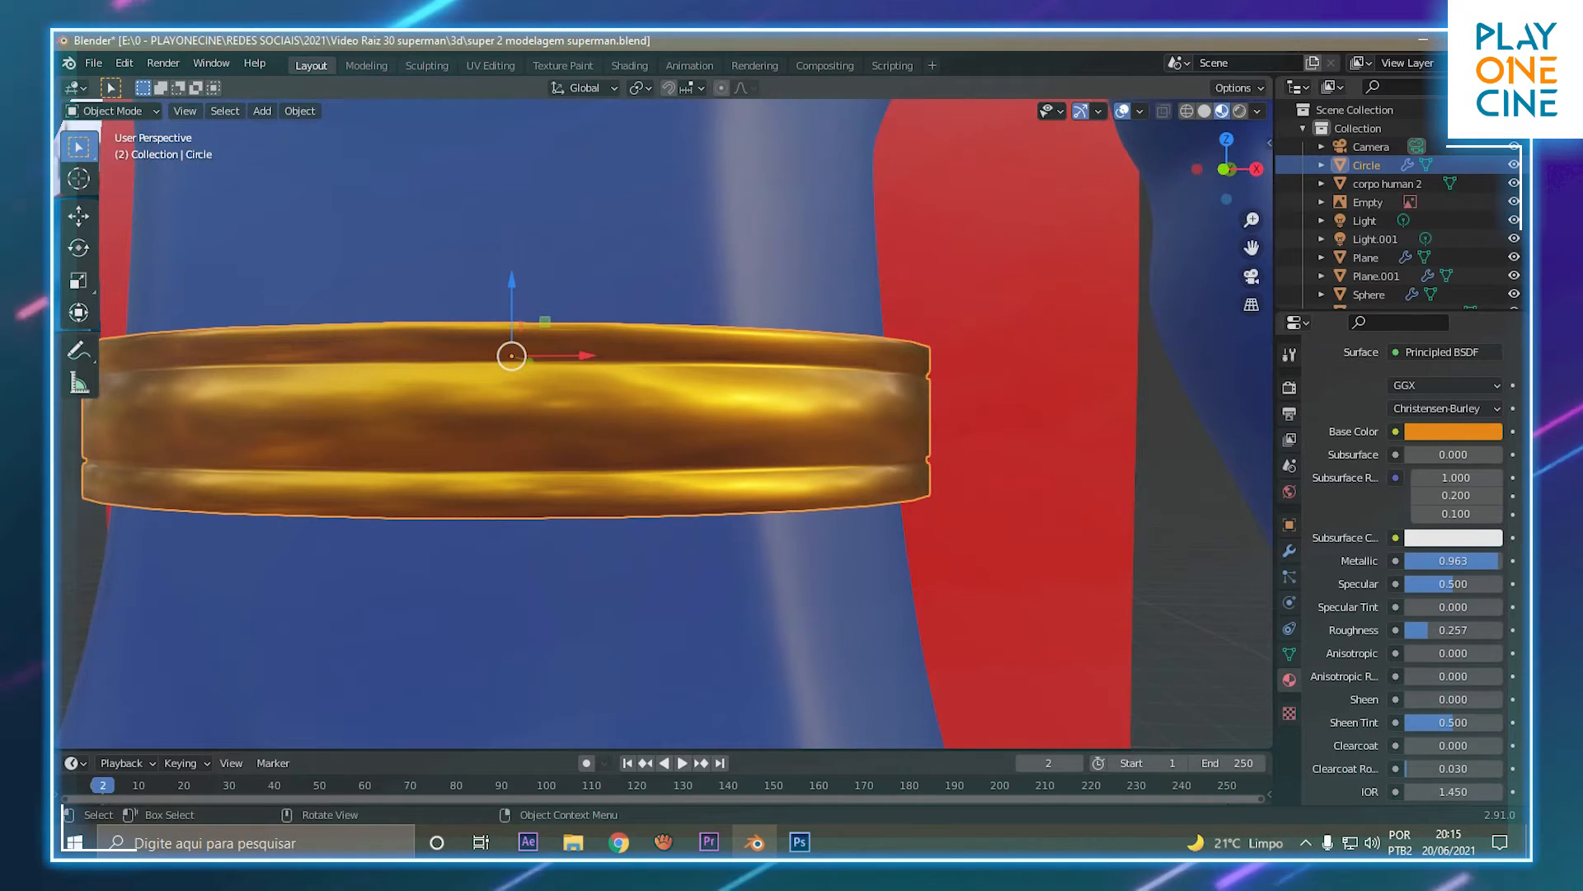
left_click(1289, 551)
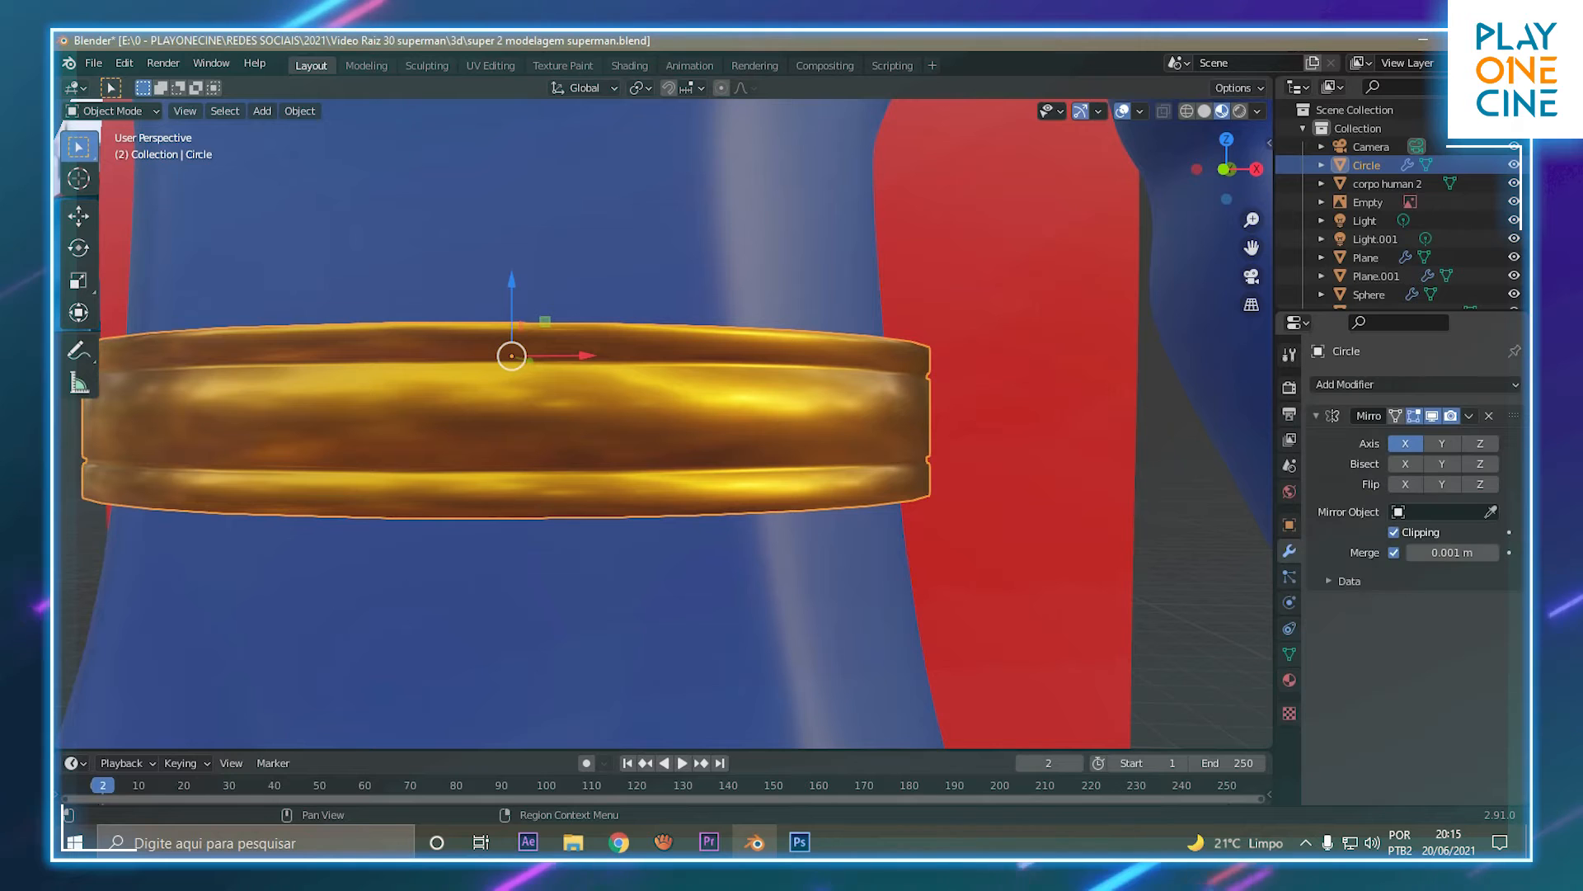
left_click(1415, 385)
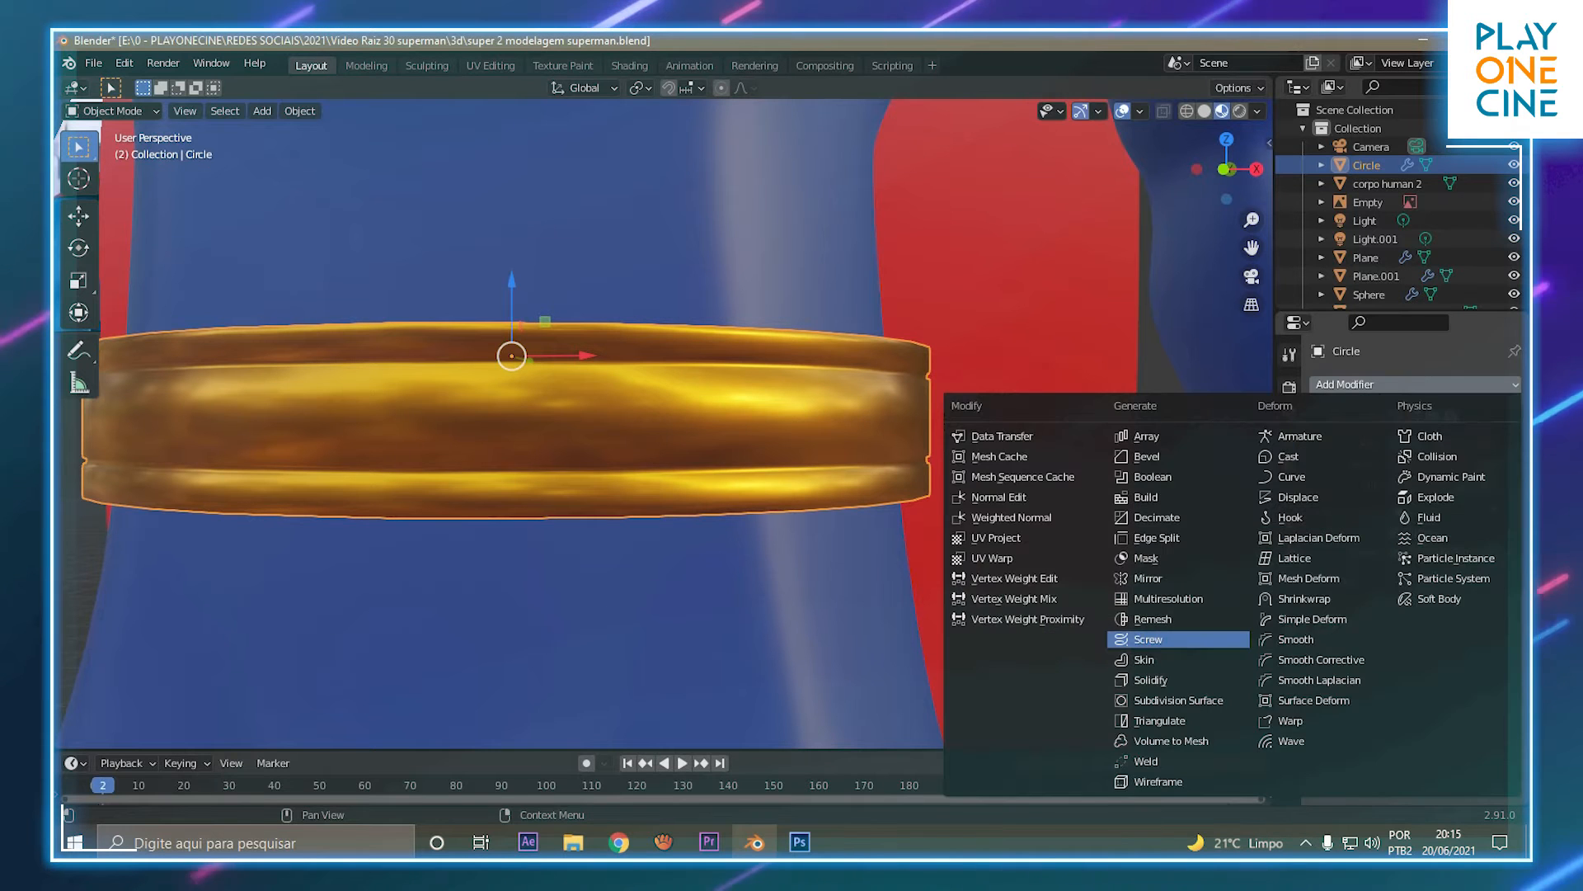
left_click(1179, 700)
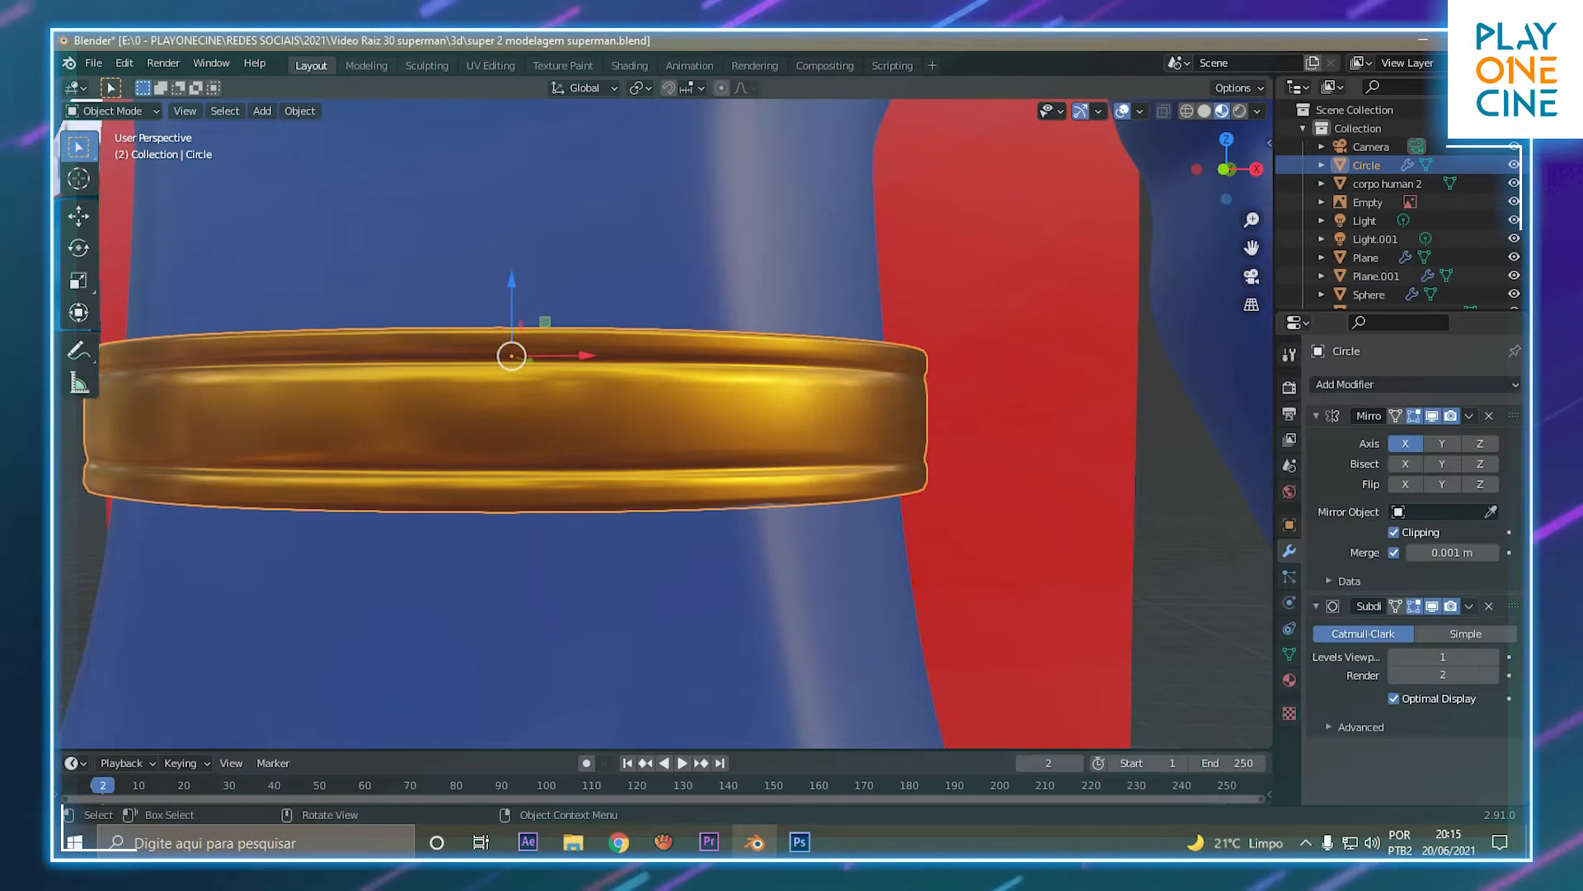
Add supporting loop cuts beside both grooves on the belt's wide centre band and one on its upper rim, and return to Object Mode.
key("Tab")
key("ctrl+r")
left_click(726, 398)
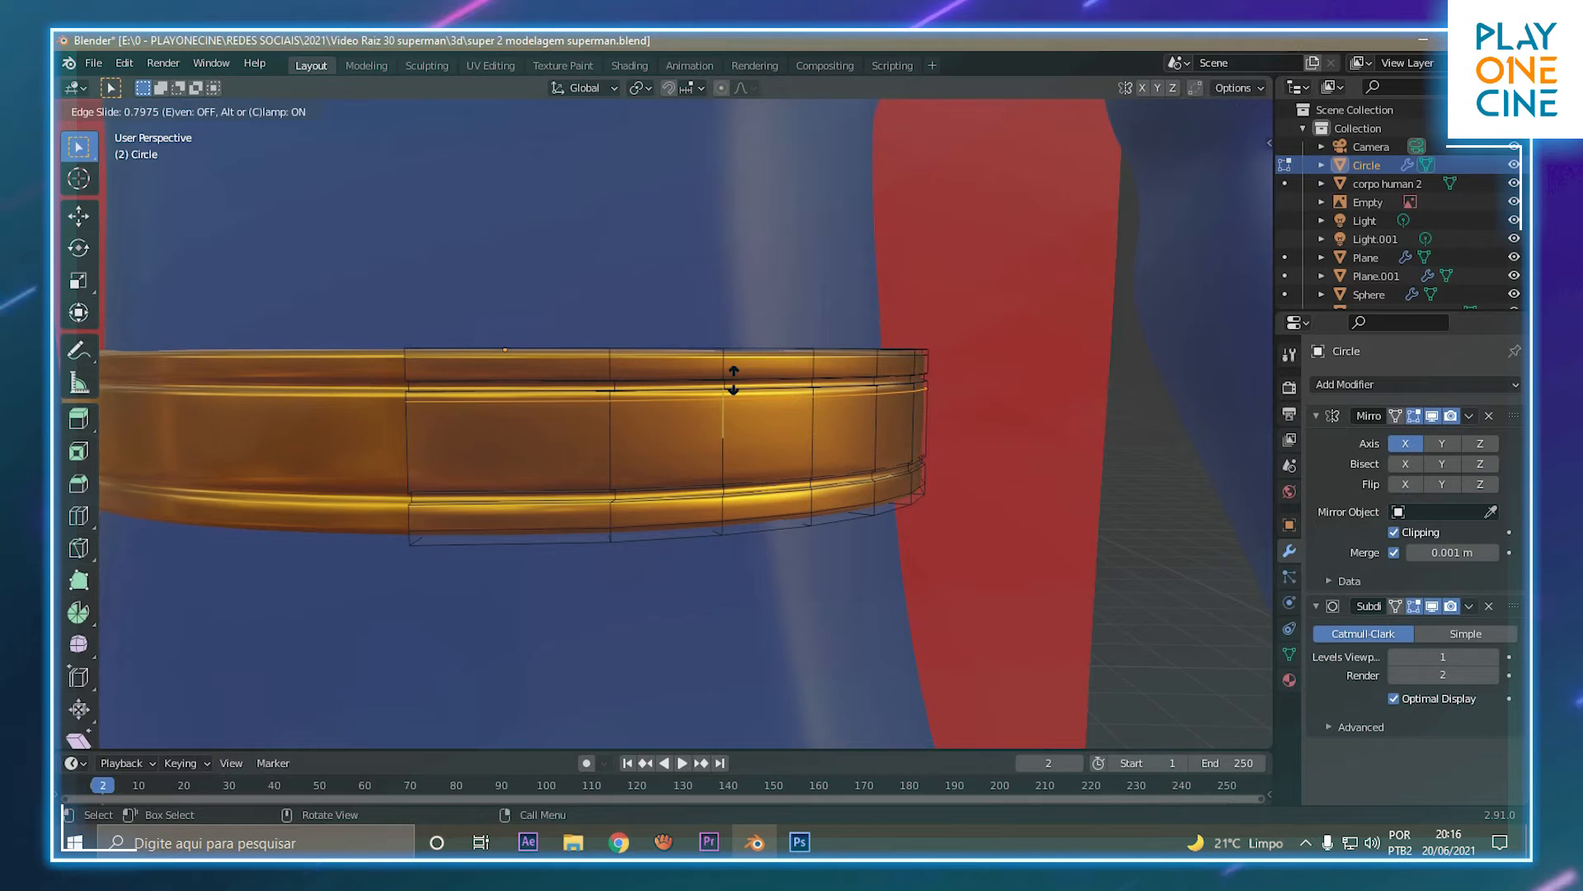
left_click(733, 380)
key("ctrl+r")
left_click(757, 462)
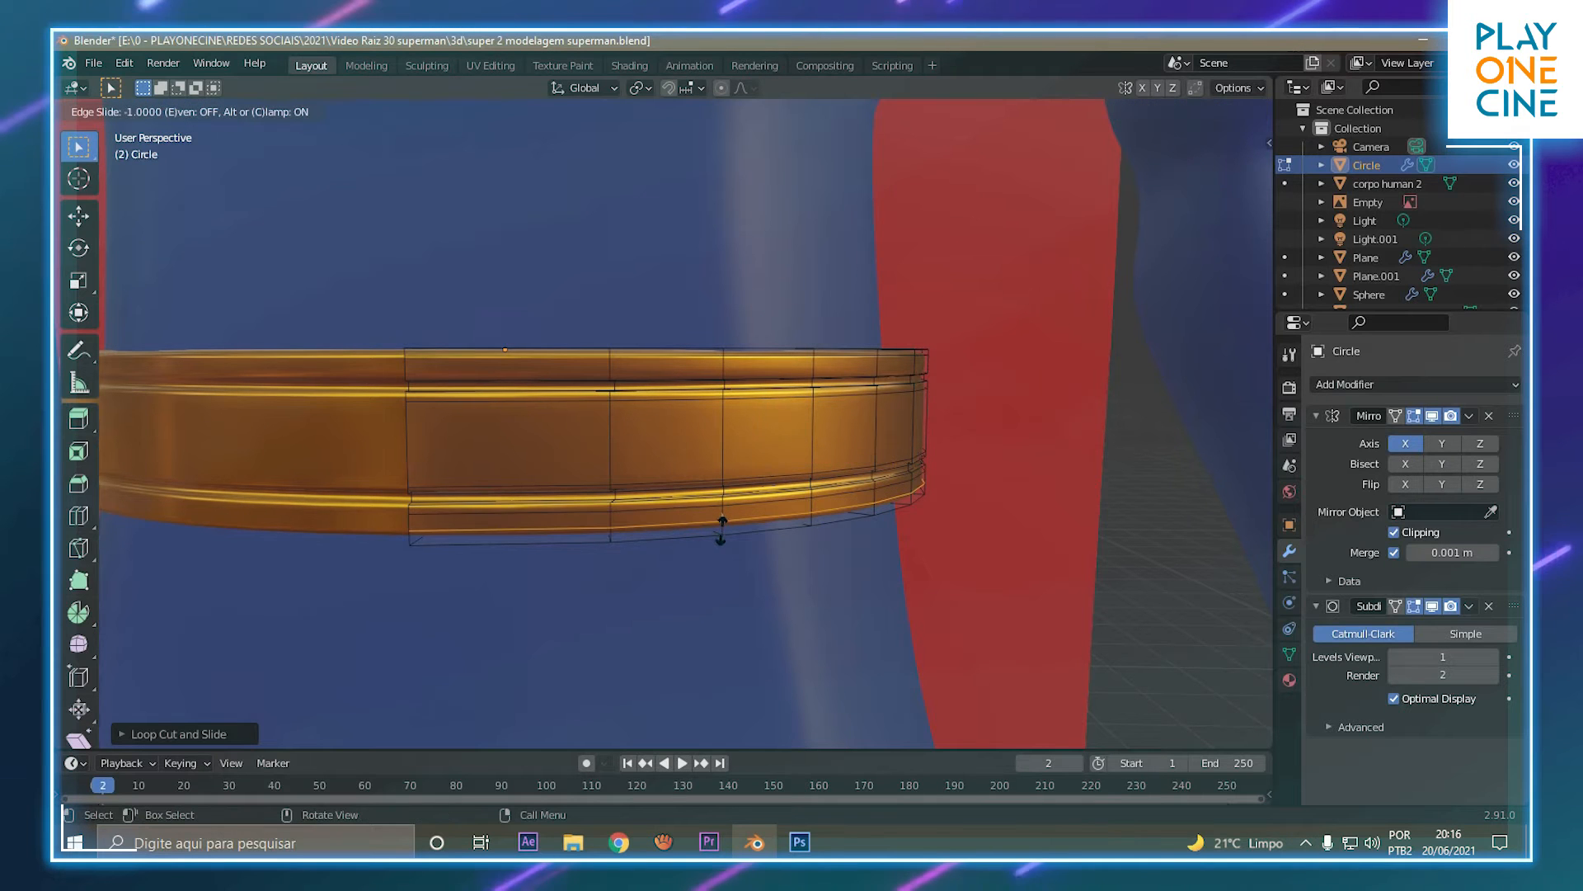
left_click(726, 518)
key("ctrl+r")
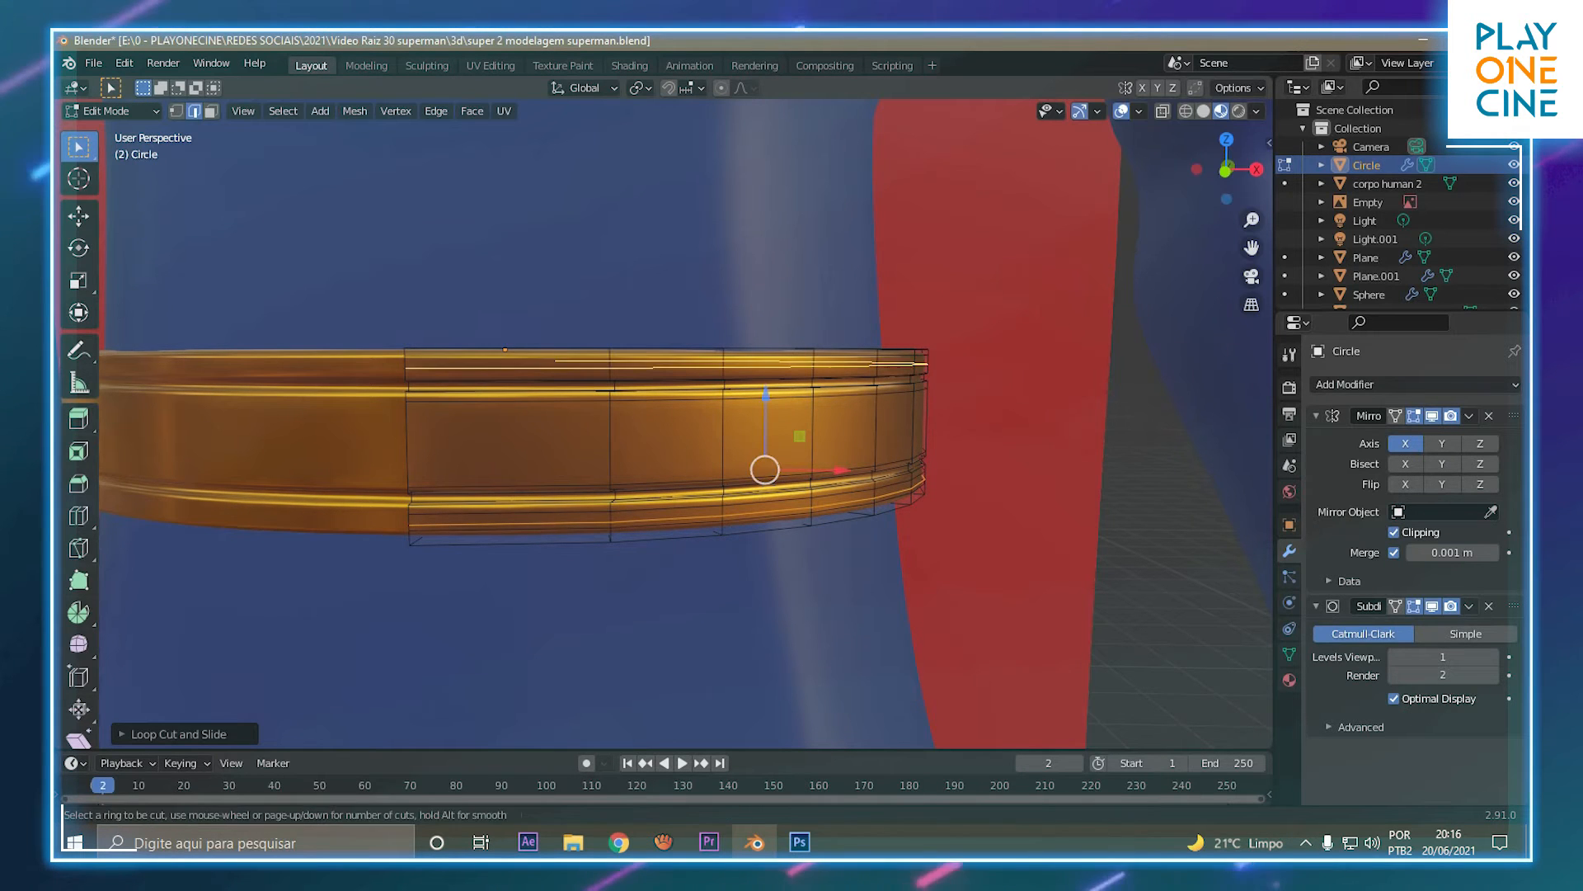
left_click(724, 367)
left_click(724, 363)
key("Tab")
Examine the belt's smoothed shape and its mesh around the waist from several angles and distances.
scroll(668, 425, "down", 8)
middle_click_drag(668, 425, 738, 478)
scroll(667, 424, "up", 7)
scroll(667, 424, "up", 2)
key("Tab")
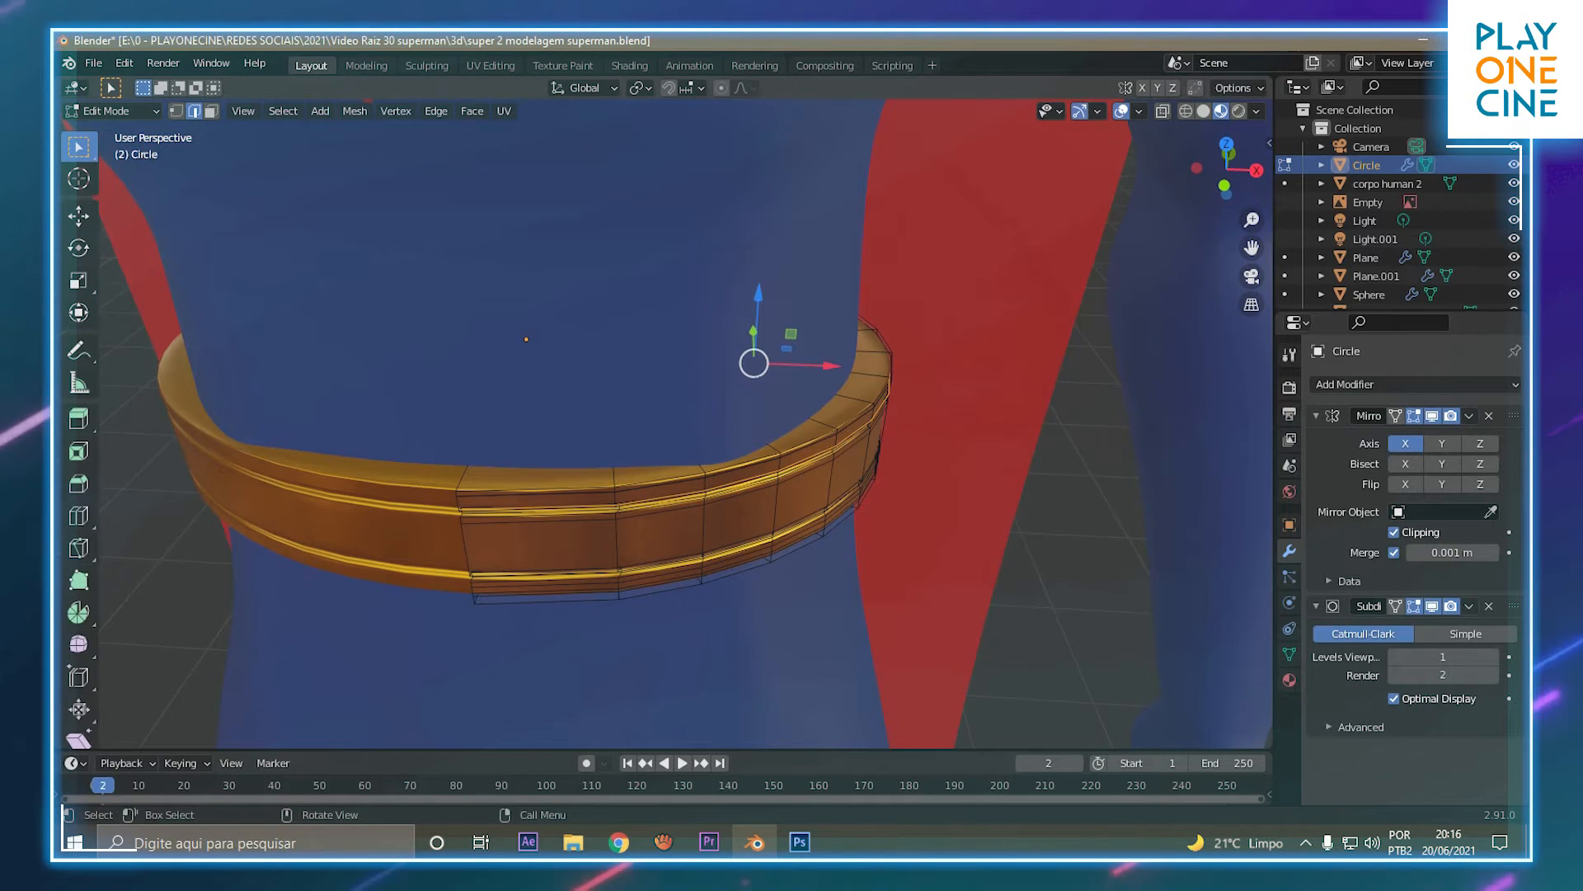
scroll(667, 424, "down", 2)
middle_click_drag(738, 477, 638, 457)
scroll(667, 424, "down", 7)
scroll(667, 424, "up", 4)
scroll(667, 424, "up", 3)
scroll(667, 424, "up", 3)
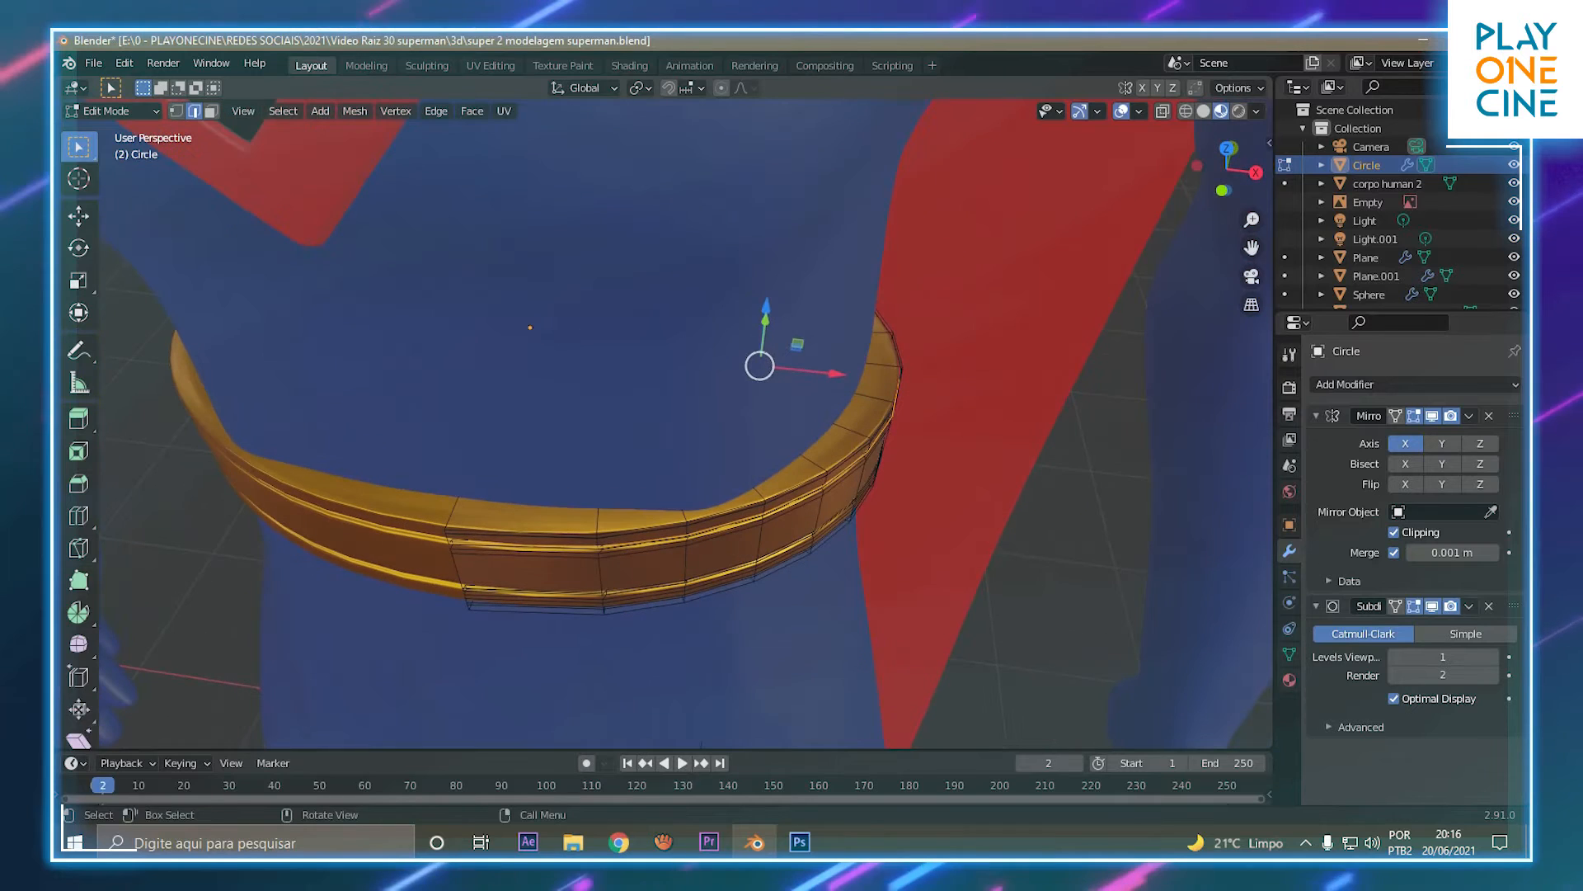
Select a loop at the belt's upper side, adjust its position with a move and a slide, and return to Object Mode.
key("3")
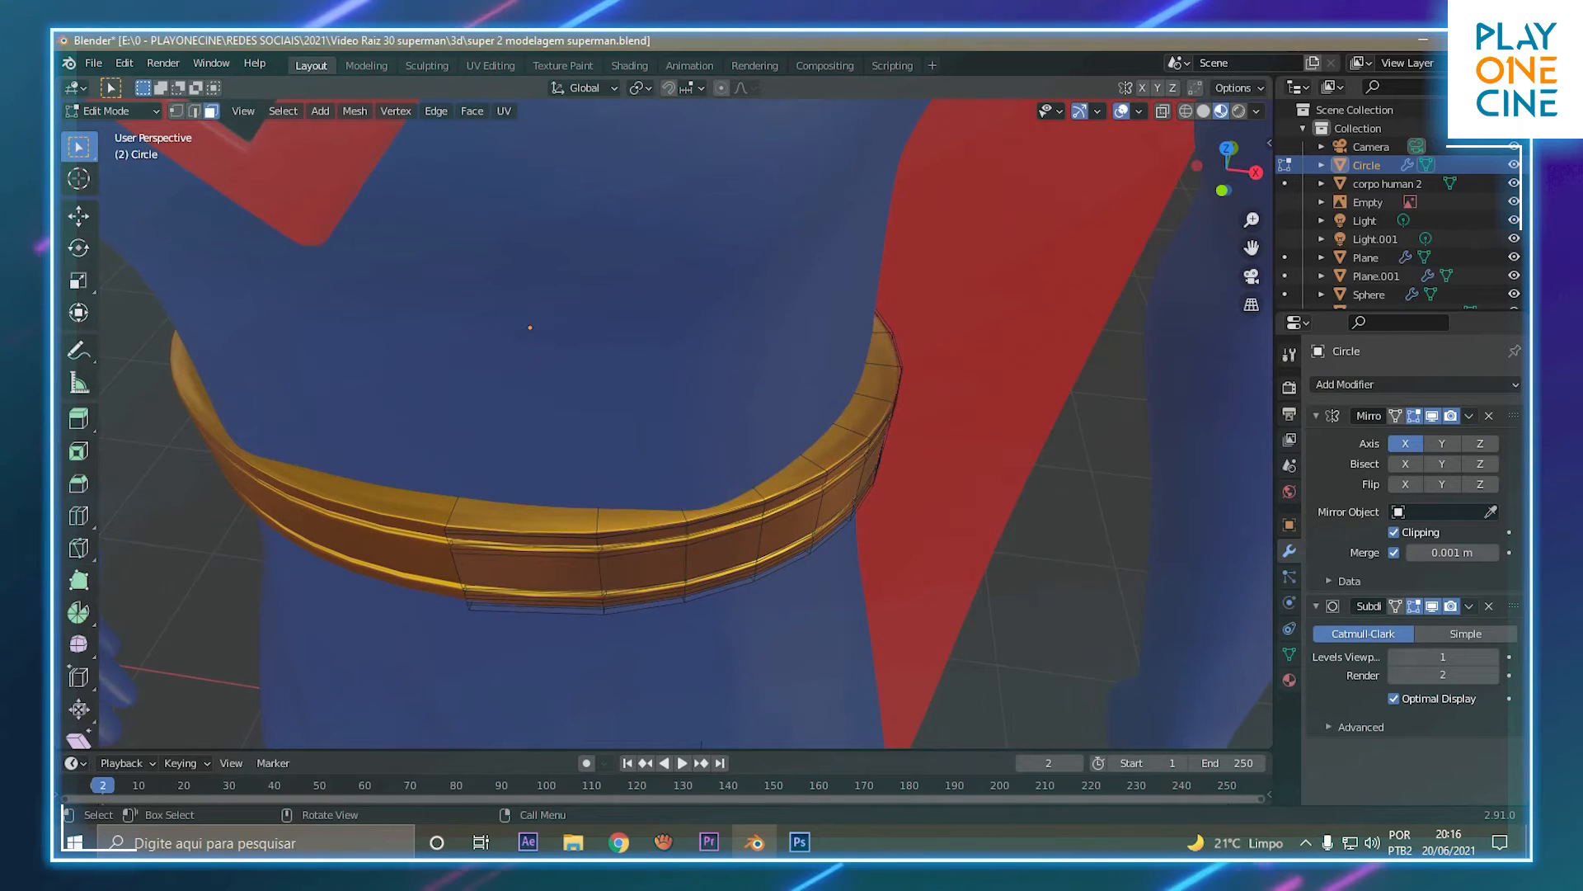
key("2")
left_click(858, 466, "alt")
key("3")
left_click(832, 452, "alt")
middle_click_drag(833, 452, 839, 326)
key("g")
left_click(829, 421)
scroll(828, 421, "down", 3)
scroll(907, 371, "up", 4)
key("g")
key("g")
left_click(907, 396)
key("Tab")
scroll(907, 394, "down", 4)
scroll(862, 383, "up", 4)
middle_click_drag(594, 371, 594, 429)
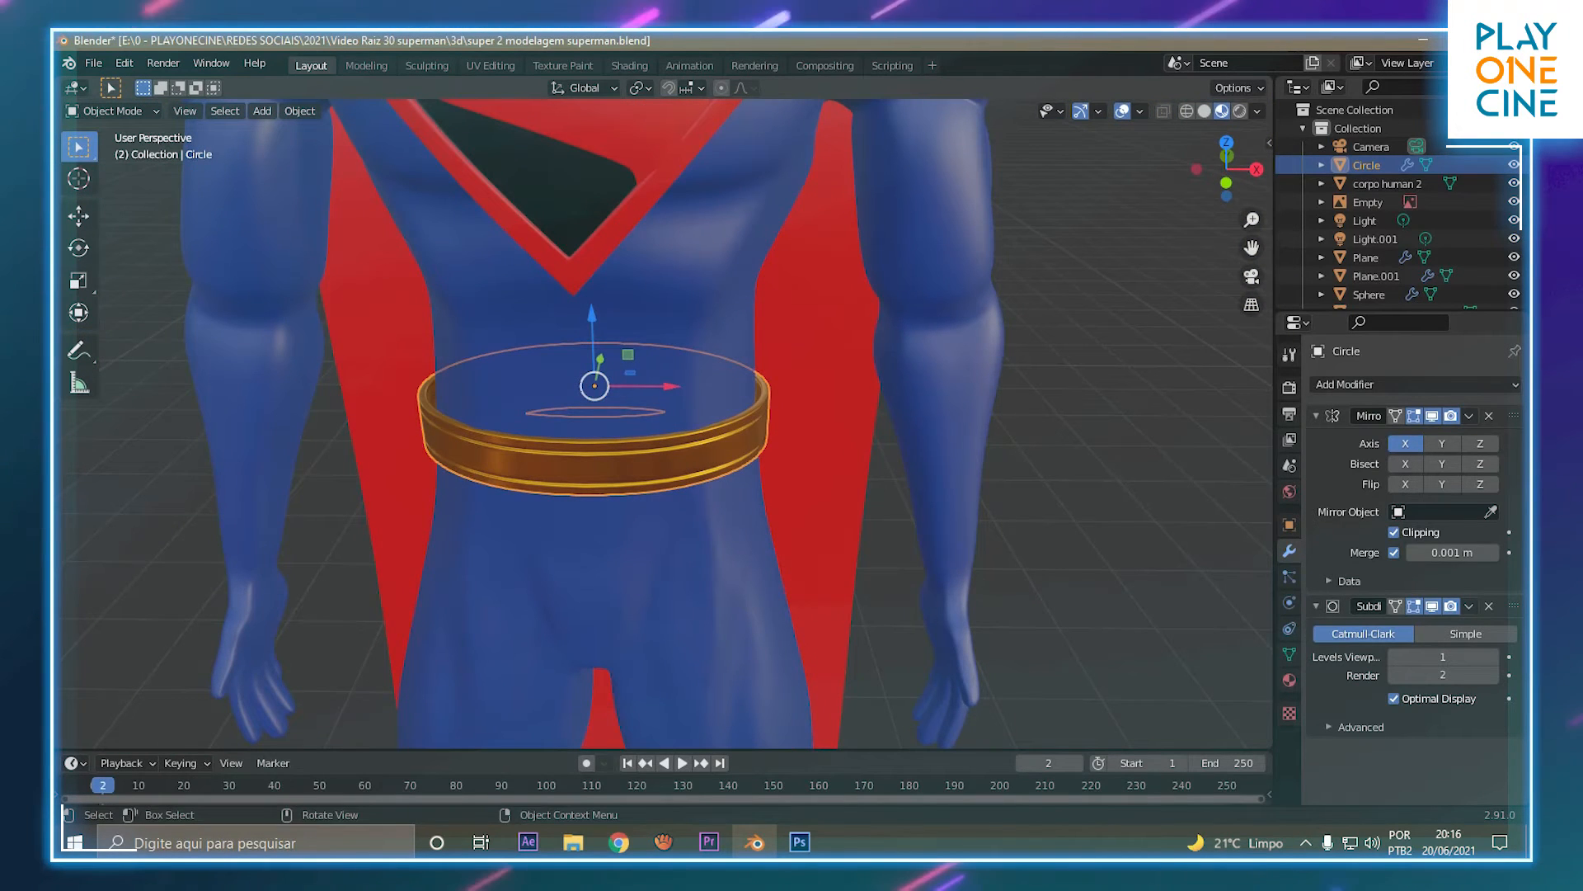
Duplicate the chest emblem objects together with the attached cape and move the copies out in front of the character.
scroll(594, 371, "down", 3)
middle_click_drag(594, 329, 612, 449, "shift")
scroll(602, 395, "up", 2)
middle_click_drag(602, 396, 647, 371)
left_click(544, 215)
scroll(594, 330, "down", 4)
left_click(771, 462, "shift")
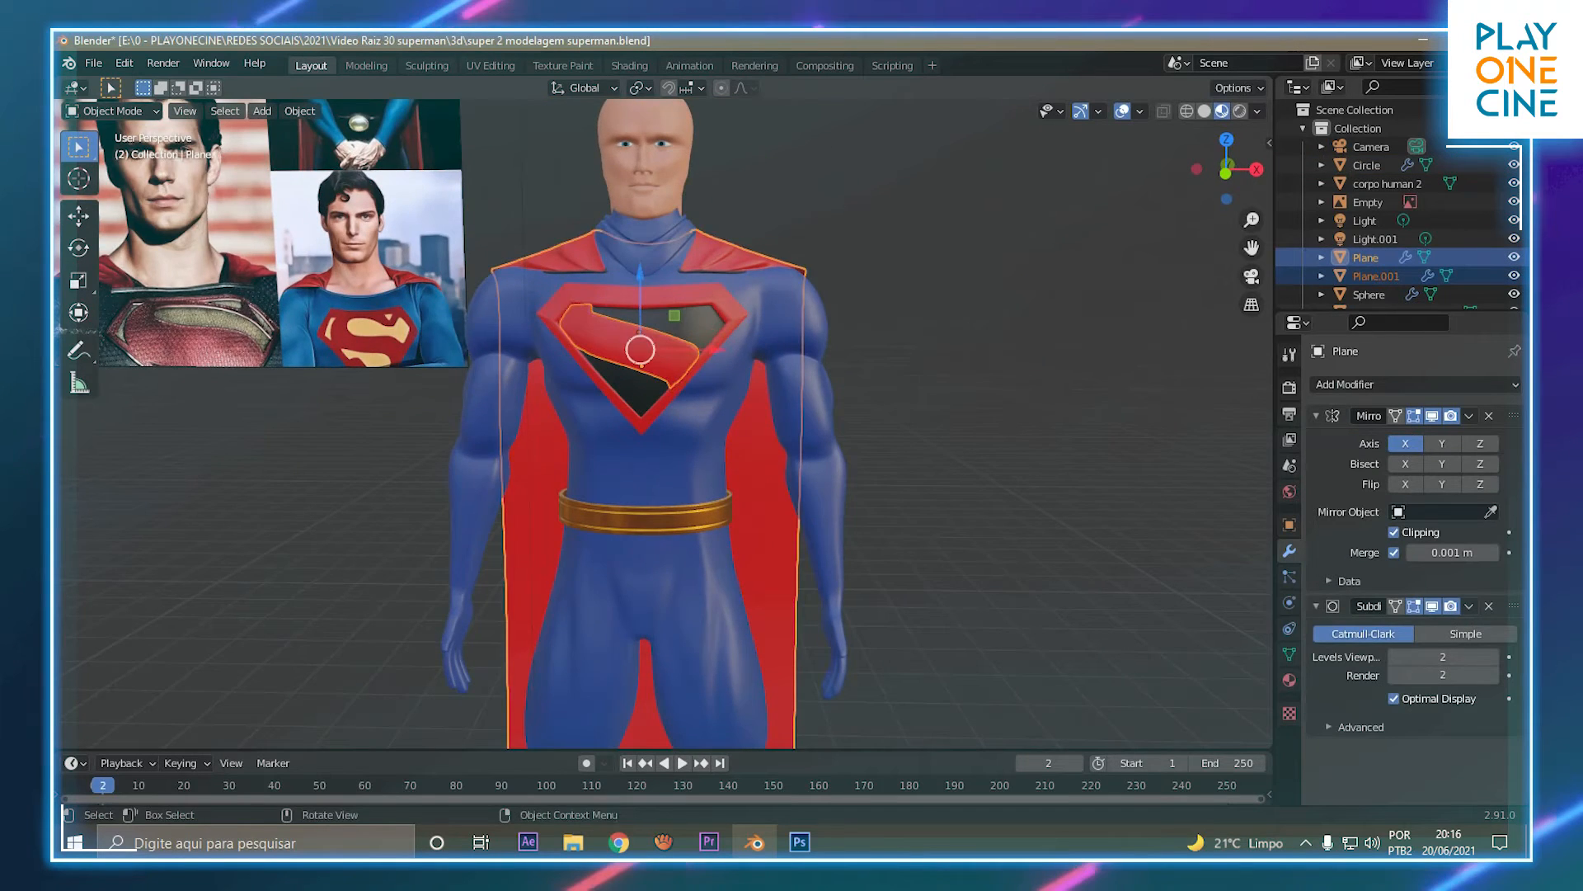
scroll(742, 412, "down", 2)
middle_click_drag(742, 413, 610, 421)
scroll(666, 412, "down", 3)
key("ctrl+c")
key("ctrl+v")
left_click_drag(698, 385, 512, 418)
middle_click_drag(513, 418, 569, 422)
scroll(569, 422, "up", 2)
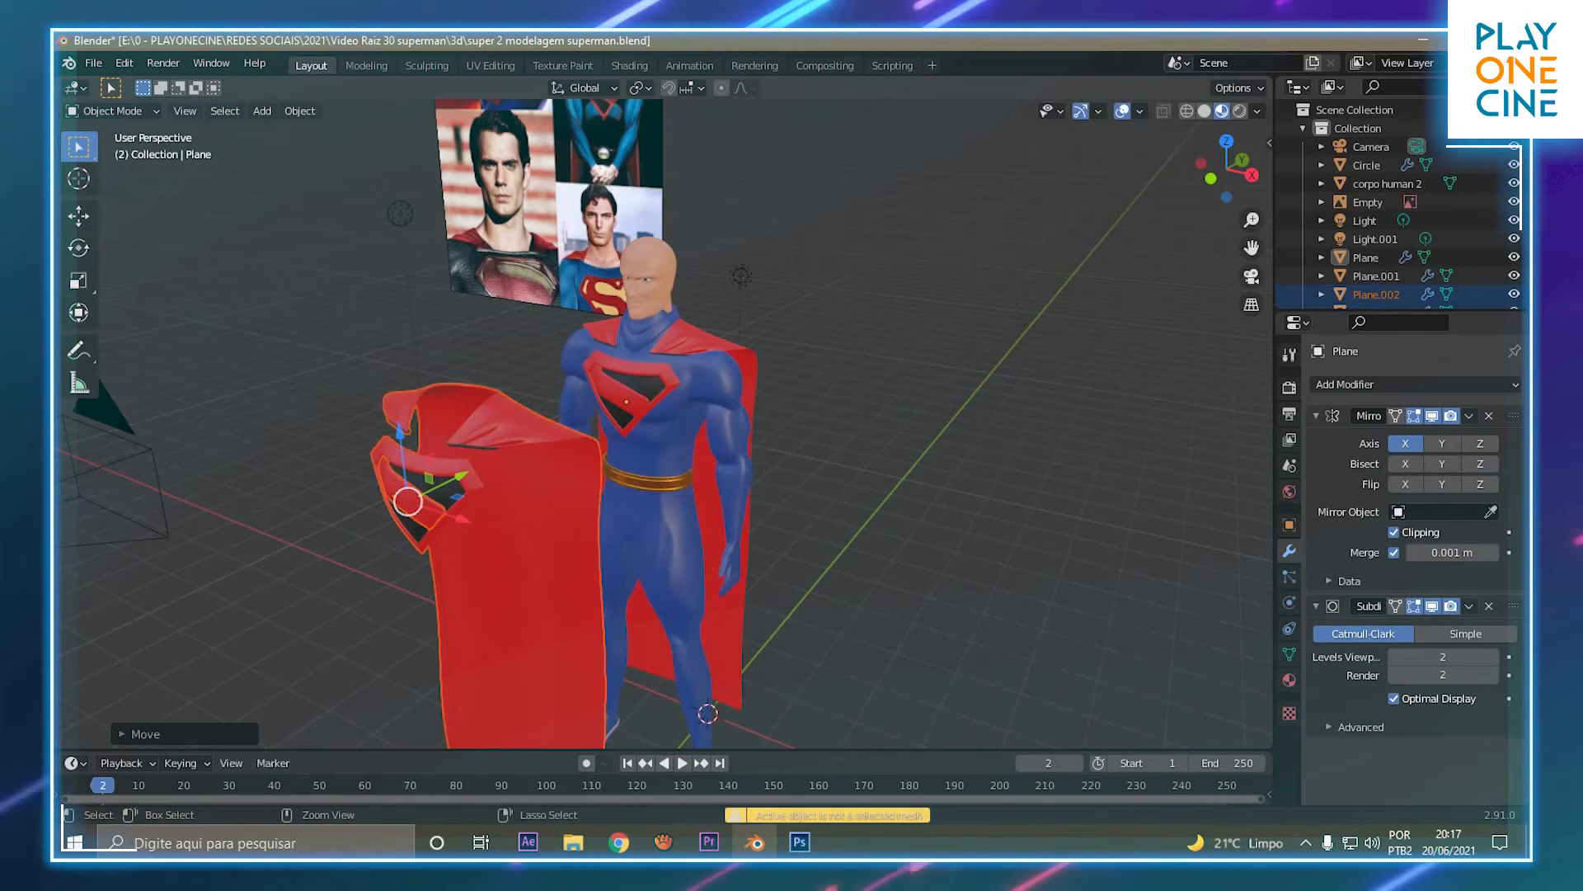
Select the duplicated emblem and cape objects and inspect them from the front.
left_click(518, 515)
middle_click_drag(518, 515, 488, 493)
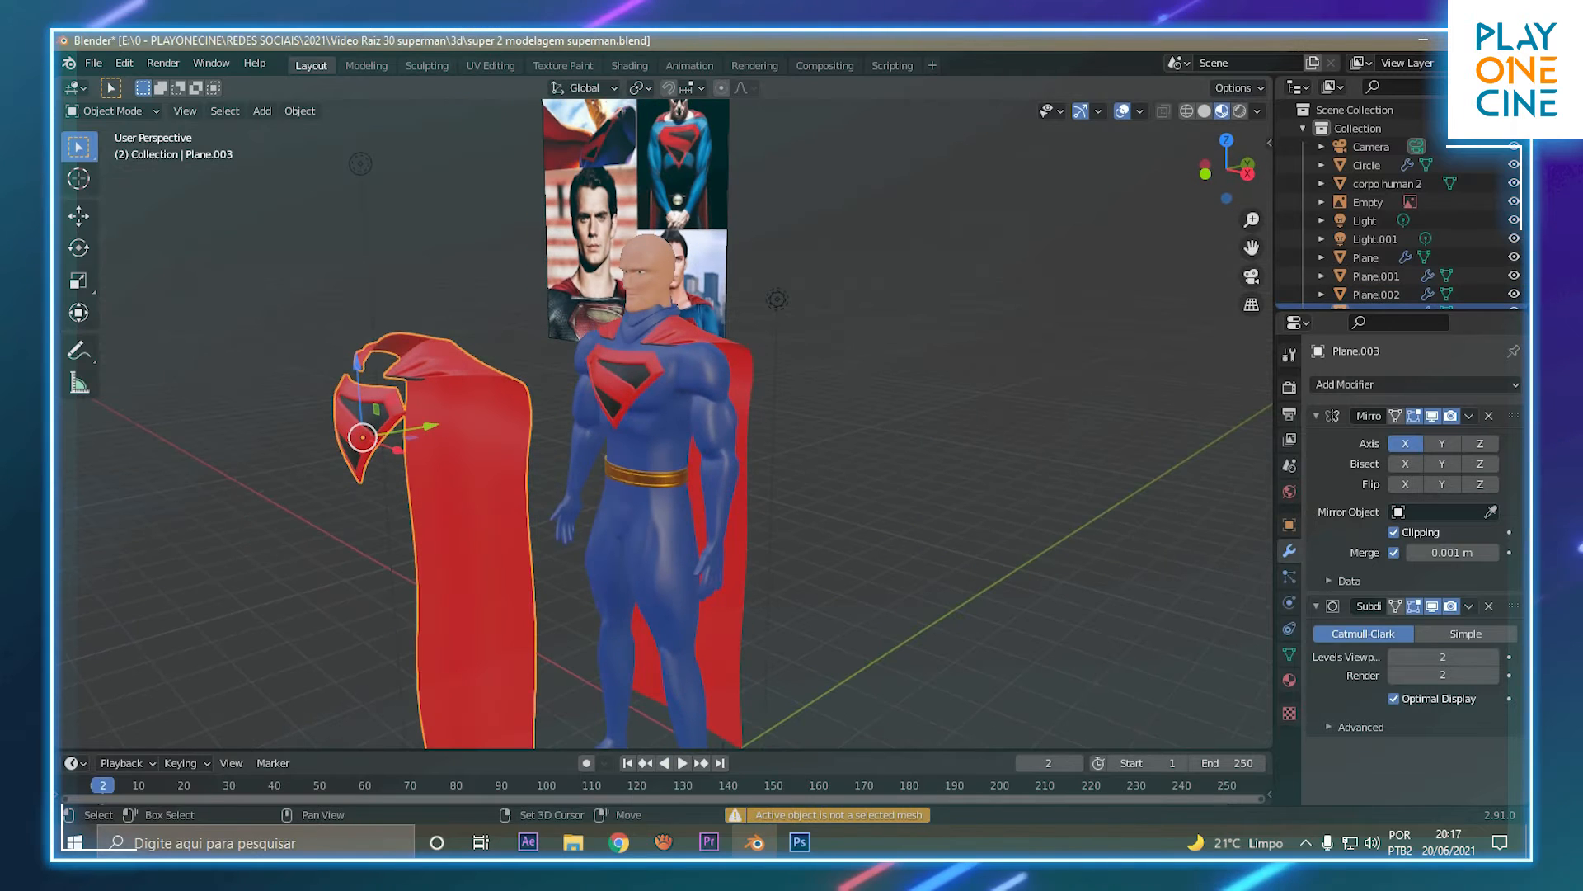
left_click_drag(305, 352, 355, 461)
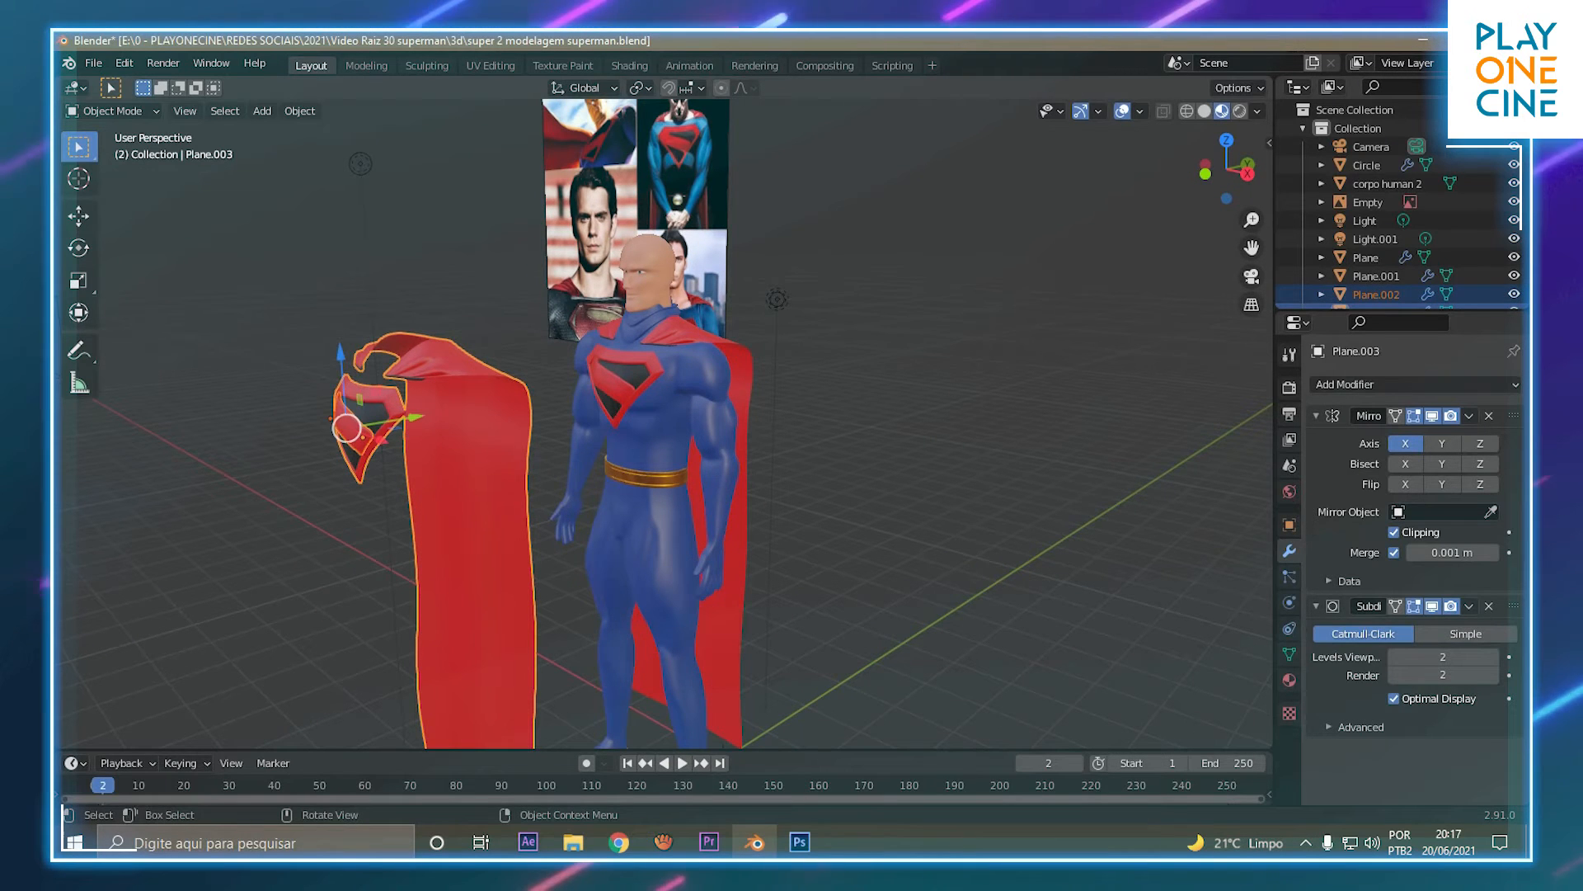
key("KP_1")
key("KP_Decimal")
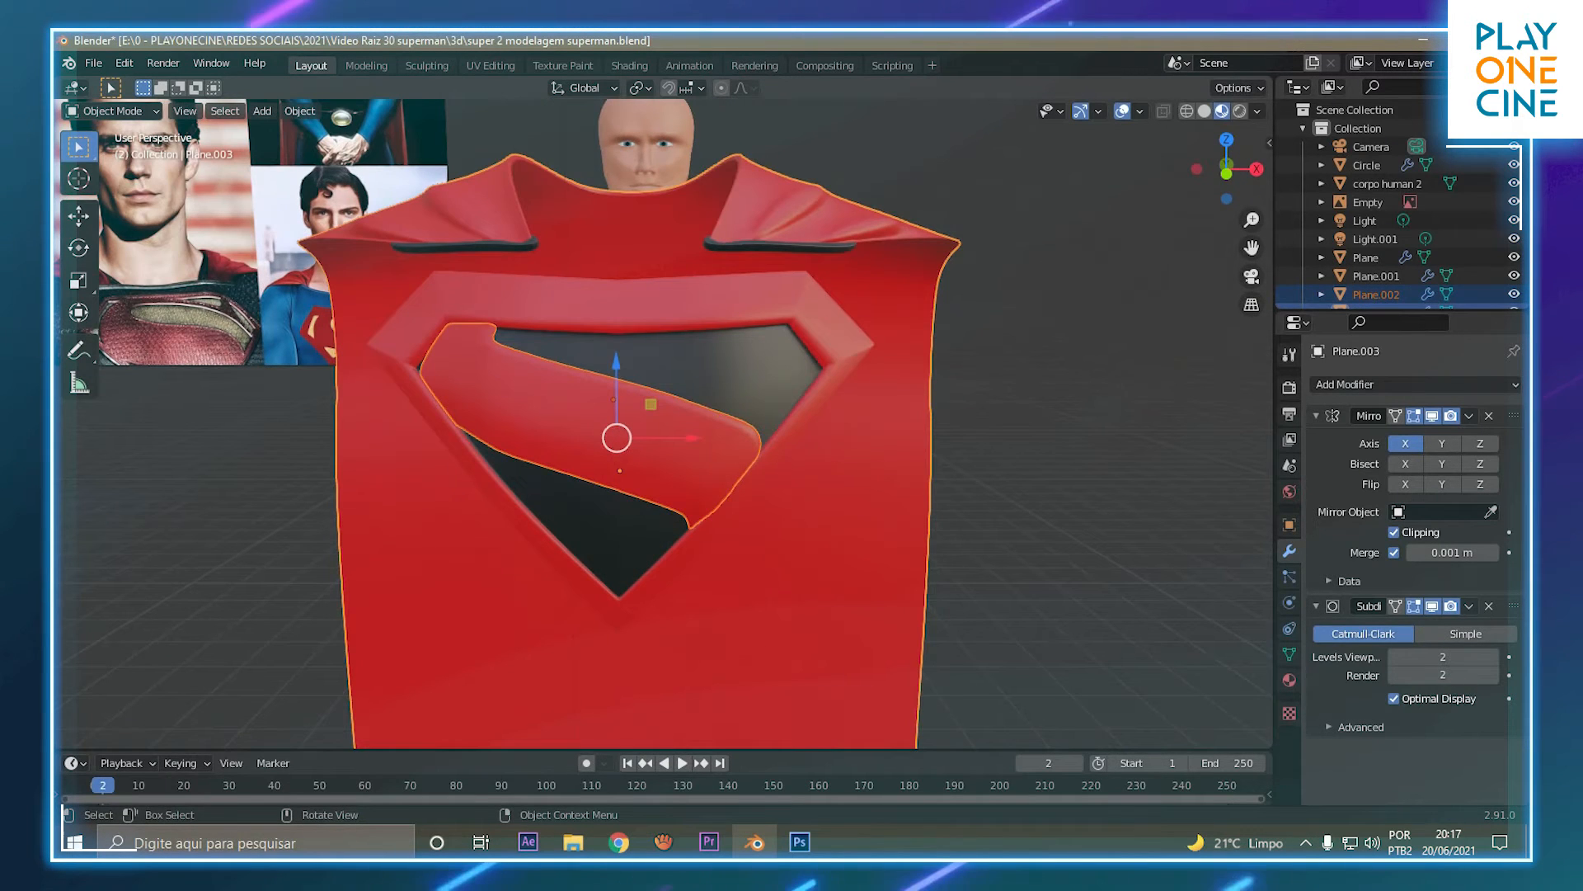
mouse_move(627, 462)
middle_mouse_down()
mouse_move(701, 483)
mouse_move(631, 466)
middle_mouse_up()
scroll(664, 424, "up", 4)
scroll(664, 424, "down", 6)
Delete the cape's linked geometry from the duplicated object in Edit Mode, keep only the emblem, and return to Object Mode.
left_click(603, 515)
middle_click_drag(652, 536, 521, 511, "shift")
left_click(603, 516)
left_click(604, 516)
key("Tab")
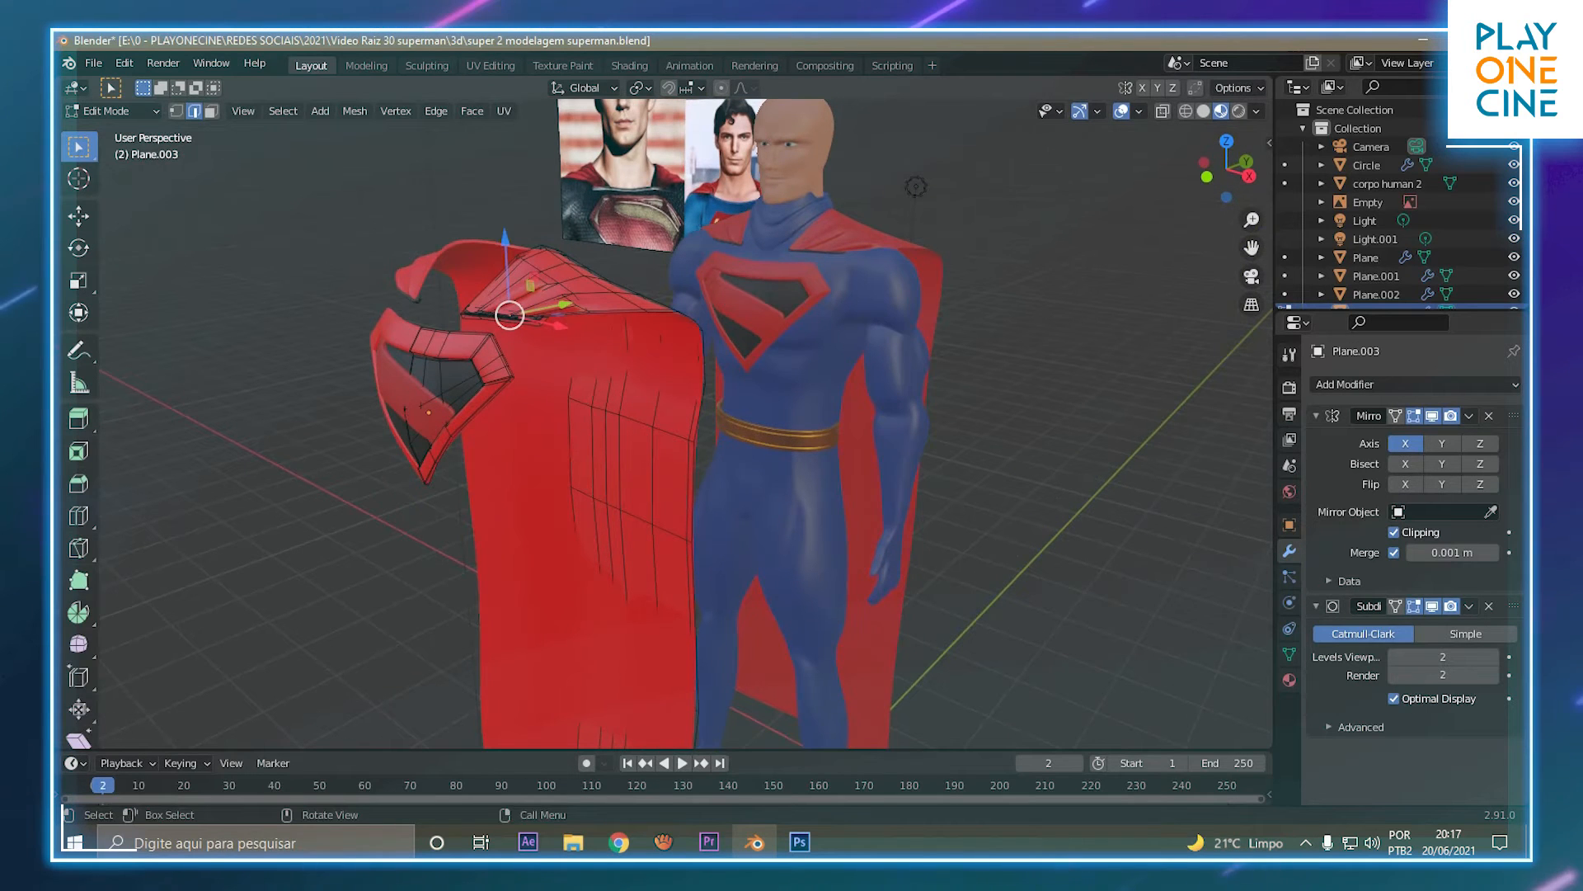
key("ctrl+l")
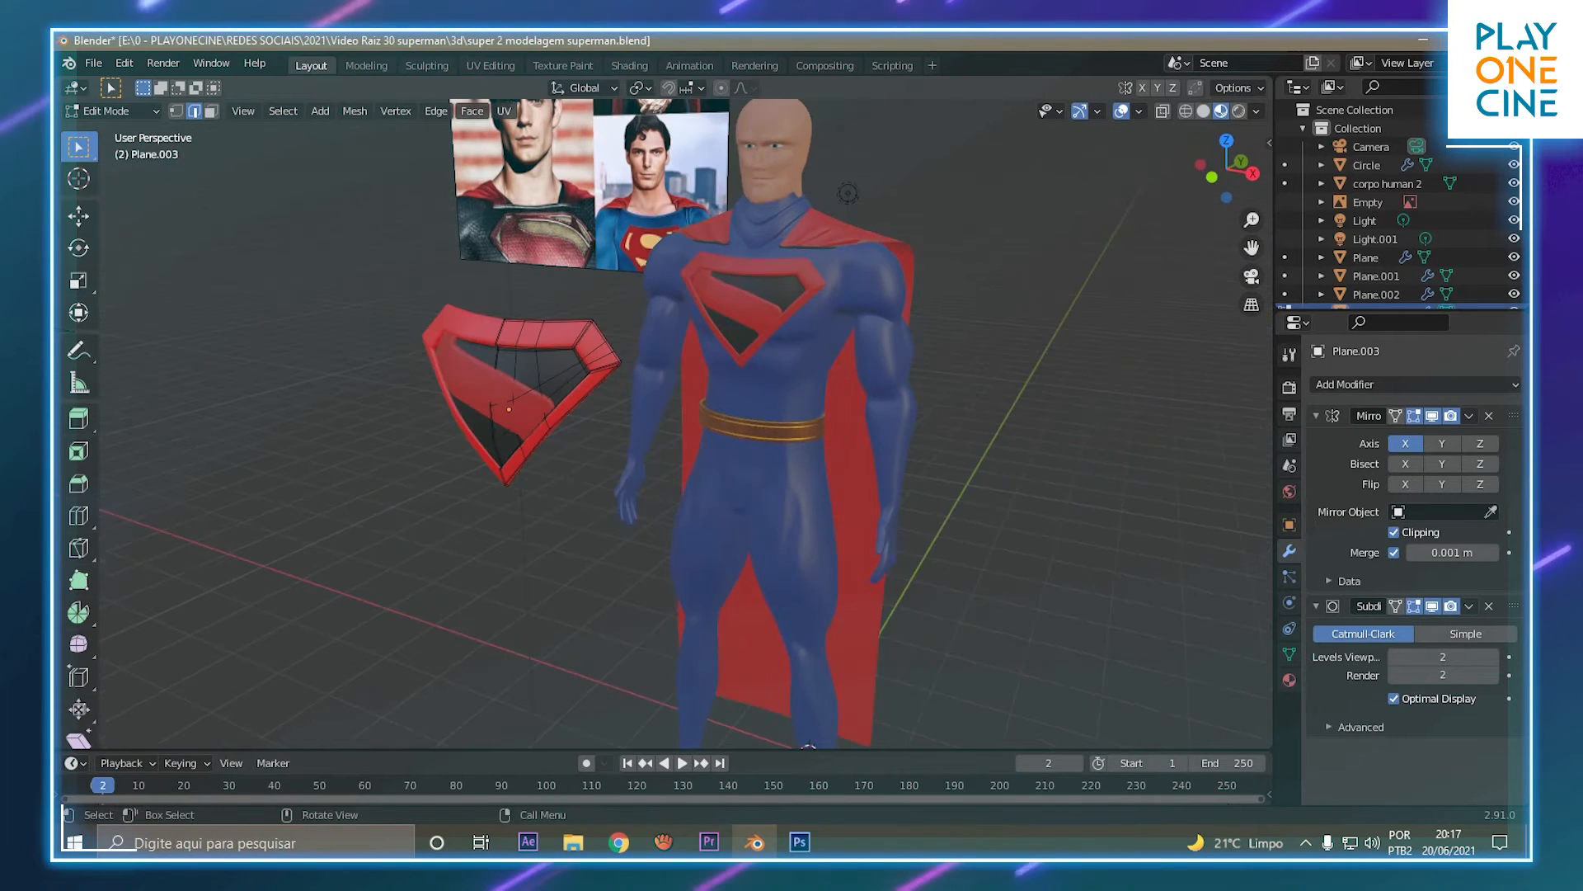
key("Tab")
Select both parts of the copied emblem, move them back toward the character's chest and scale them down to buckle size.
left_click_drag(365, 320, 479, 389)
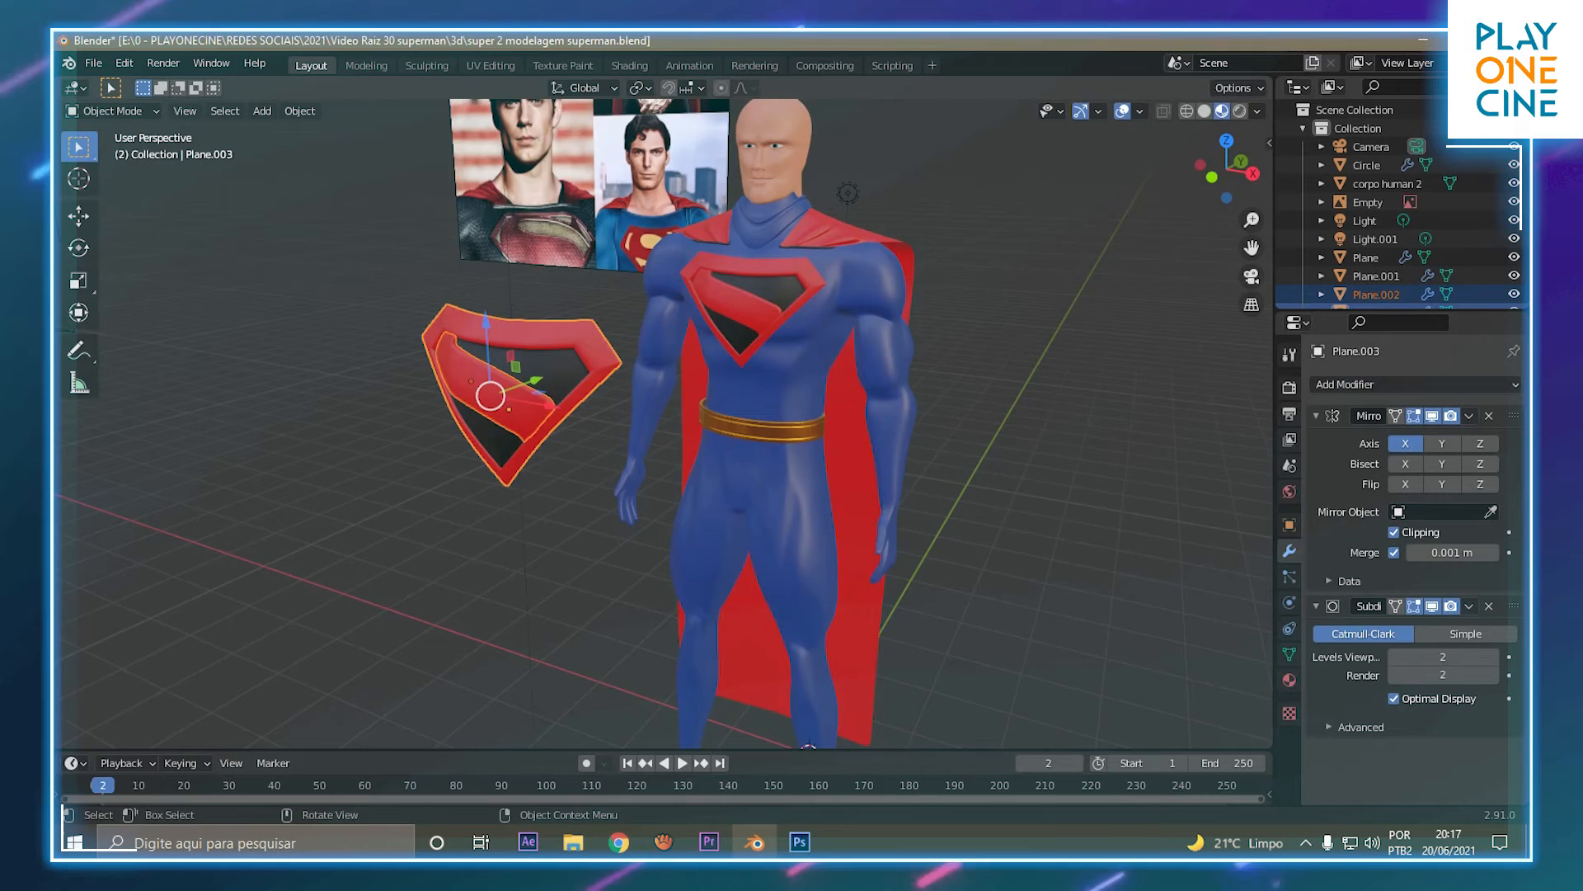
middle_click_drag(478, 389, 417, 421)
left_click_drag(398, 434, 758, 335)
middle_click_drag(758, 334, 866, 276)
key("s")
left_click(785, 394)
Lower the small emblem copy in front view so it sits at the centre of the belt as a buckle.
key("KP_1")
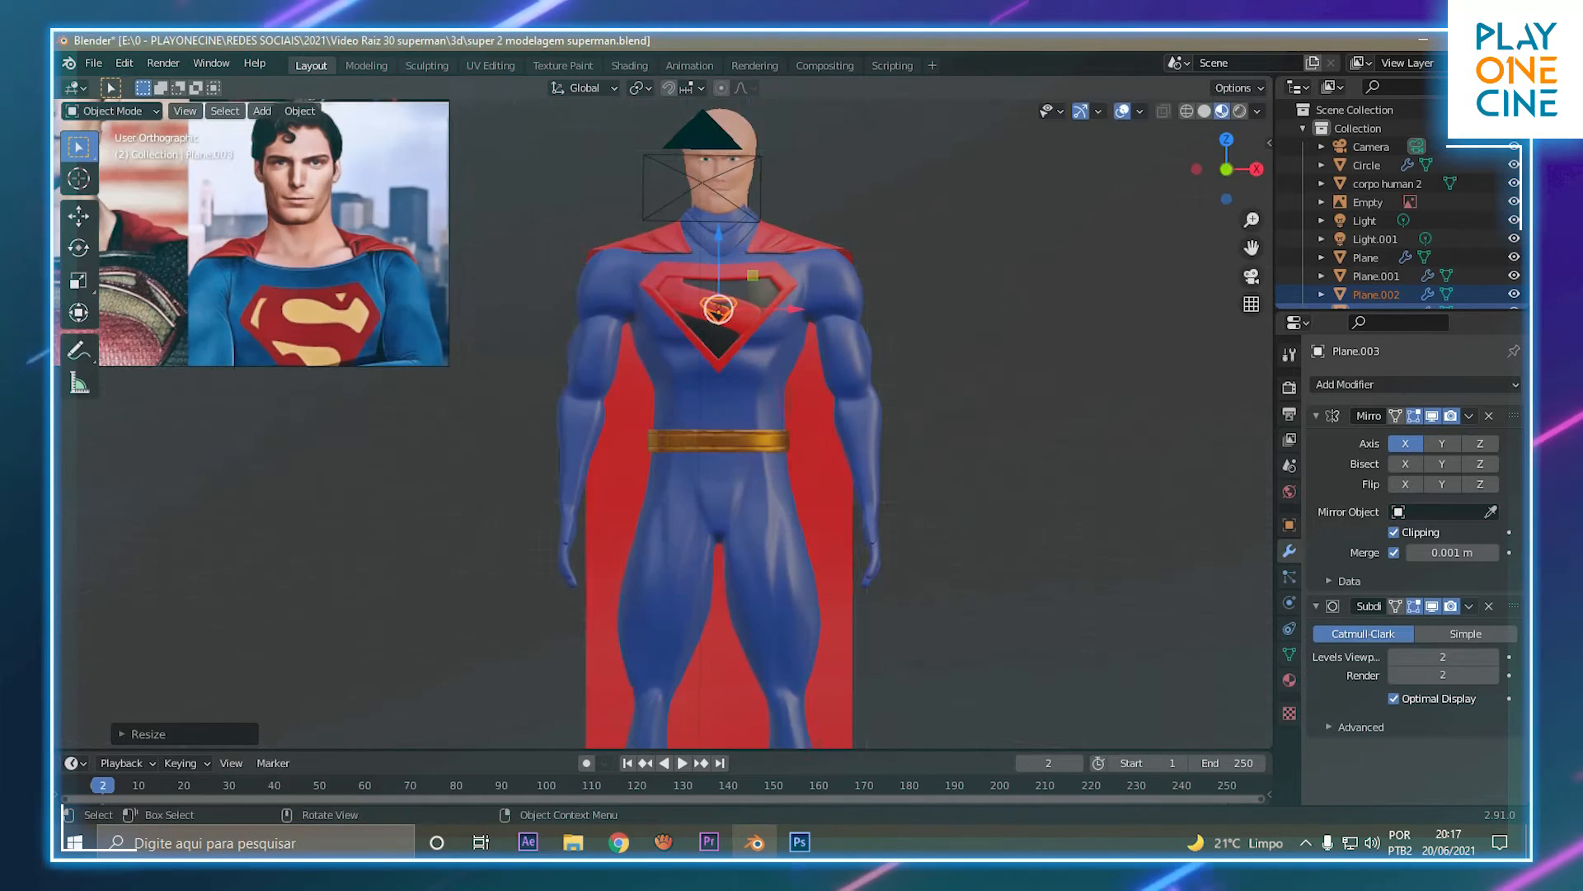
scroll(667, 425, "up", 5)
middle_click_drag(861, 198, 622, 438, "shift")
left_click_drag(623, 183, 622, 656)
middle_click_drag(622, 656, 663, 404, "shift")
scroll(664, 425, "up", 1)
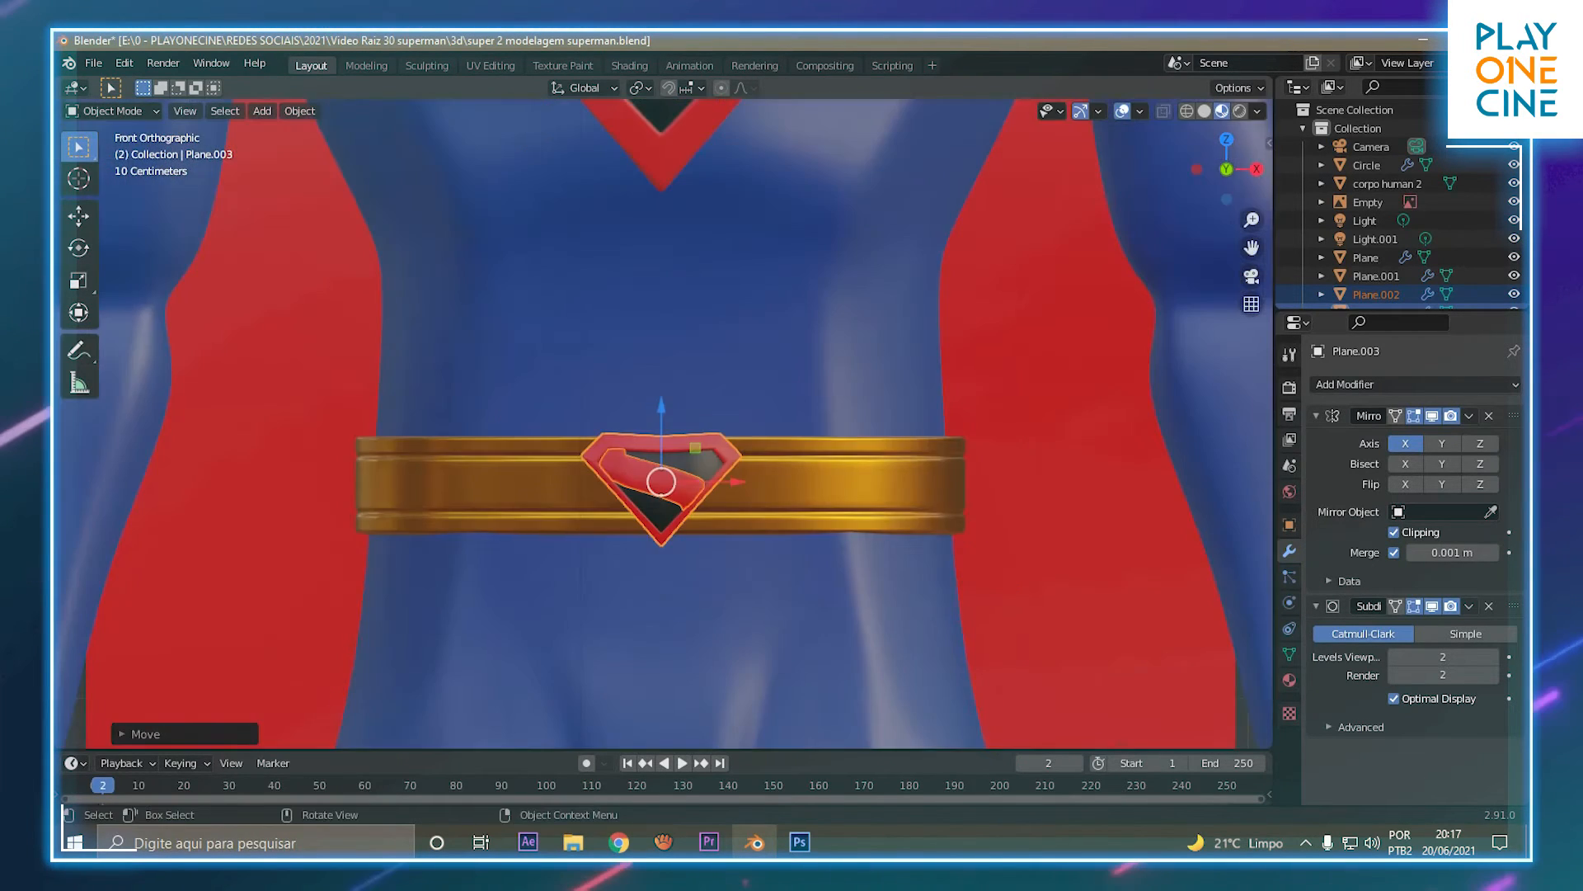
Move the small emblem copy along the Y axis so it rests just in front of the belt.
scroll(664, 425, "up", 7)
middle_click_drag(664, 569, 642, 356, "shift")
scroll(663, 425, "up", 1)
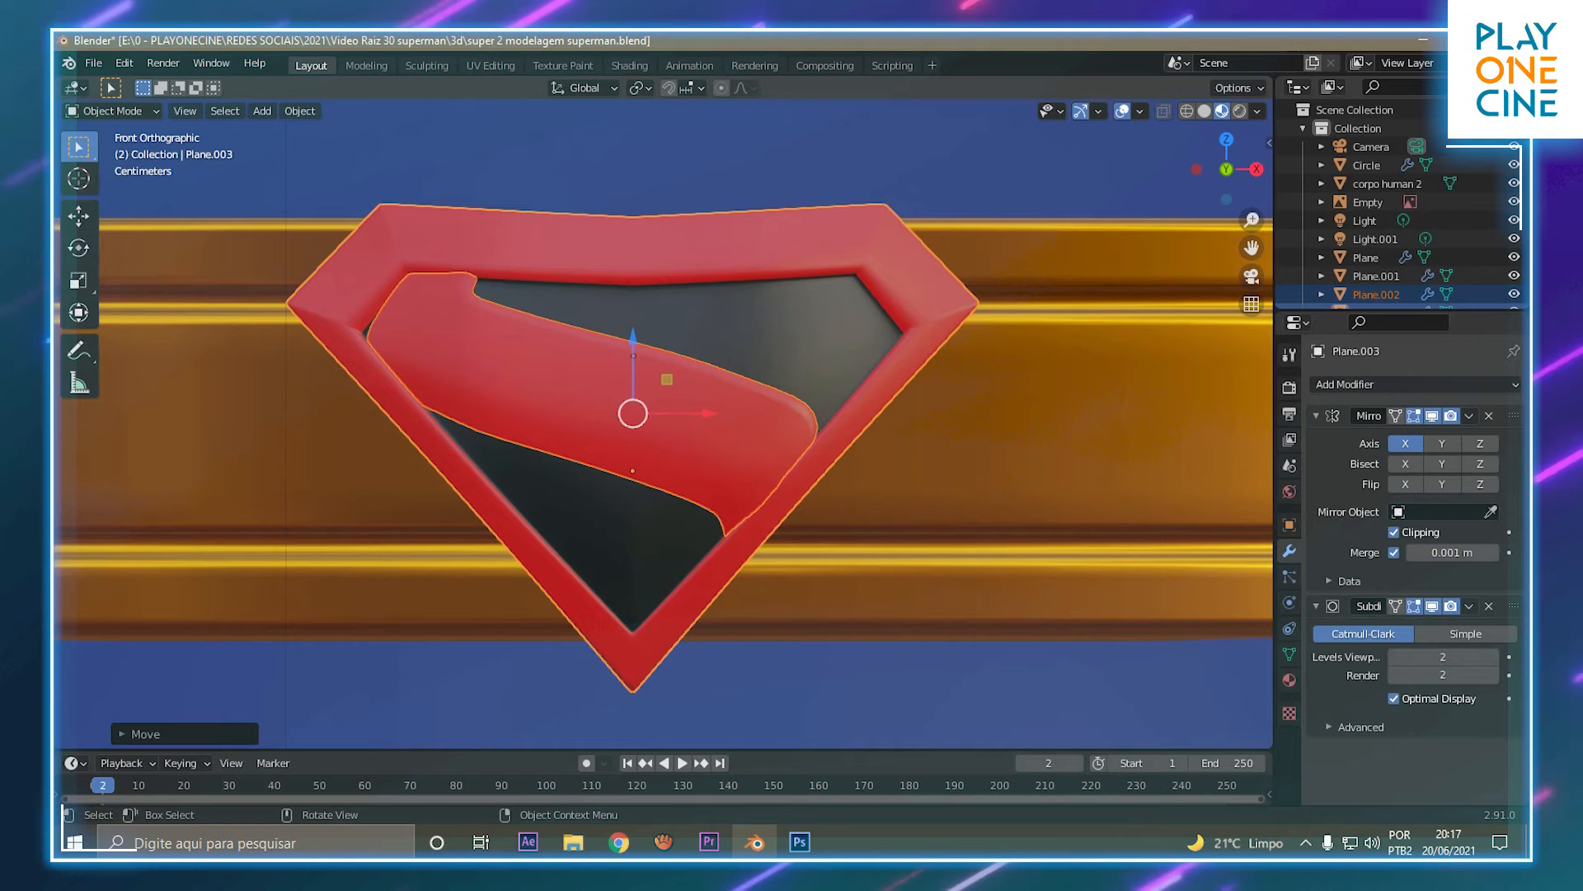
scroll(667, 424, "down", 2)
middle_click_drag(742, 412, 948, 449)
key("g")
key("y")
left_click(627, 453)
key("g")
key("y")
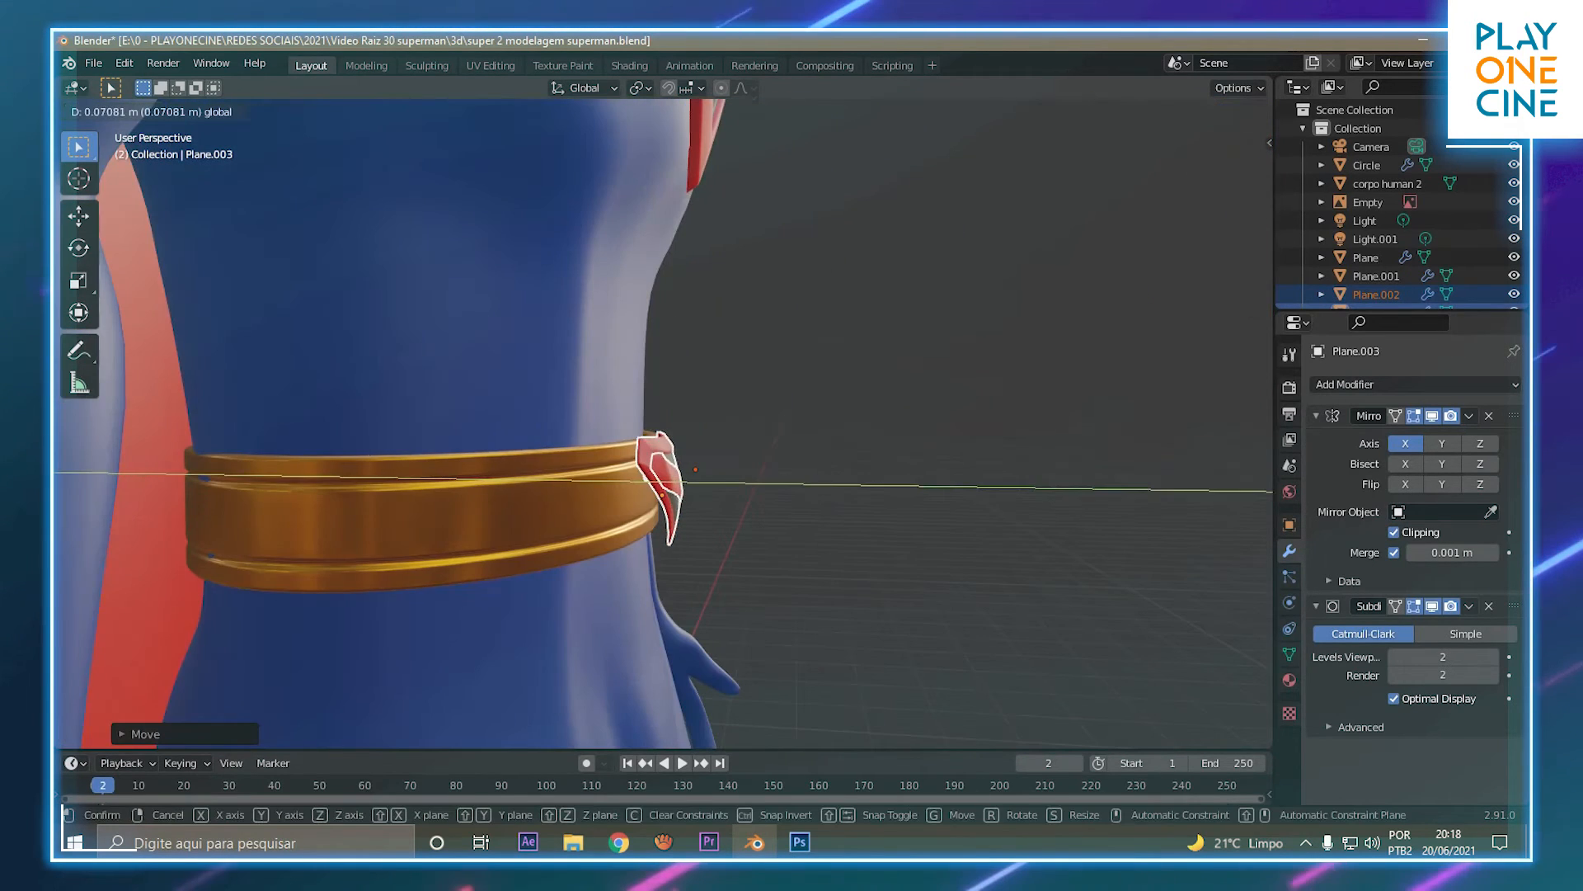
left_click(692, 479)
middle_click_drag(824, 479, 511, 445)
Select the belt, enter Edit Mode and add a UV sphere to its mesh.
left_click(742, 343)
middle_click_drag(743, 342, 825, 511)
scroll(775, 371, "down", 3)
scroll(643, 371, "down", 3)
key("shift+a")
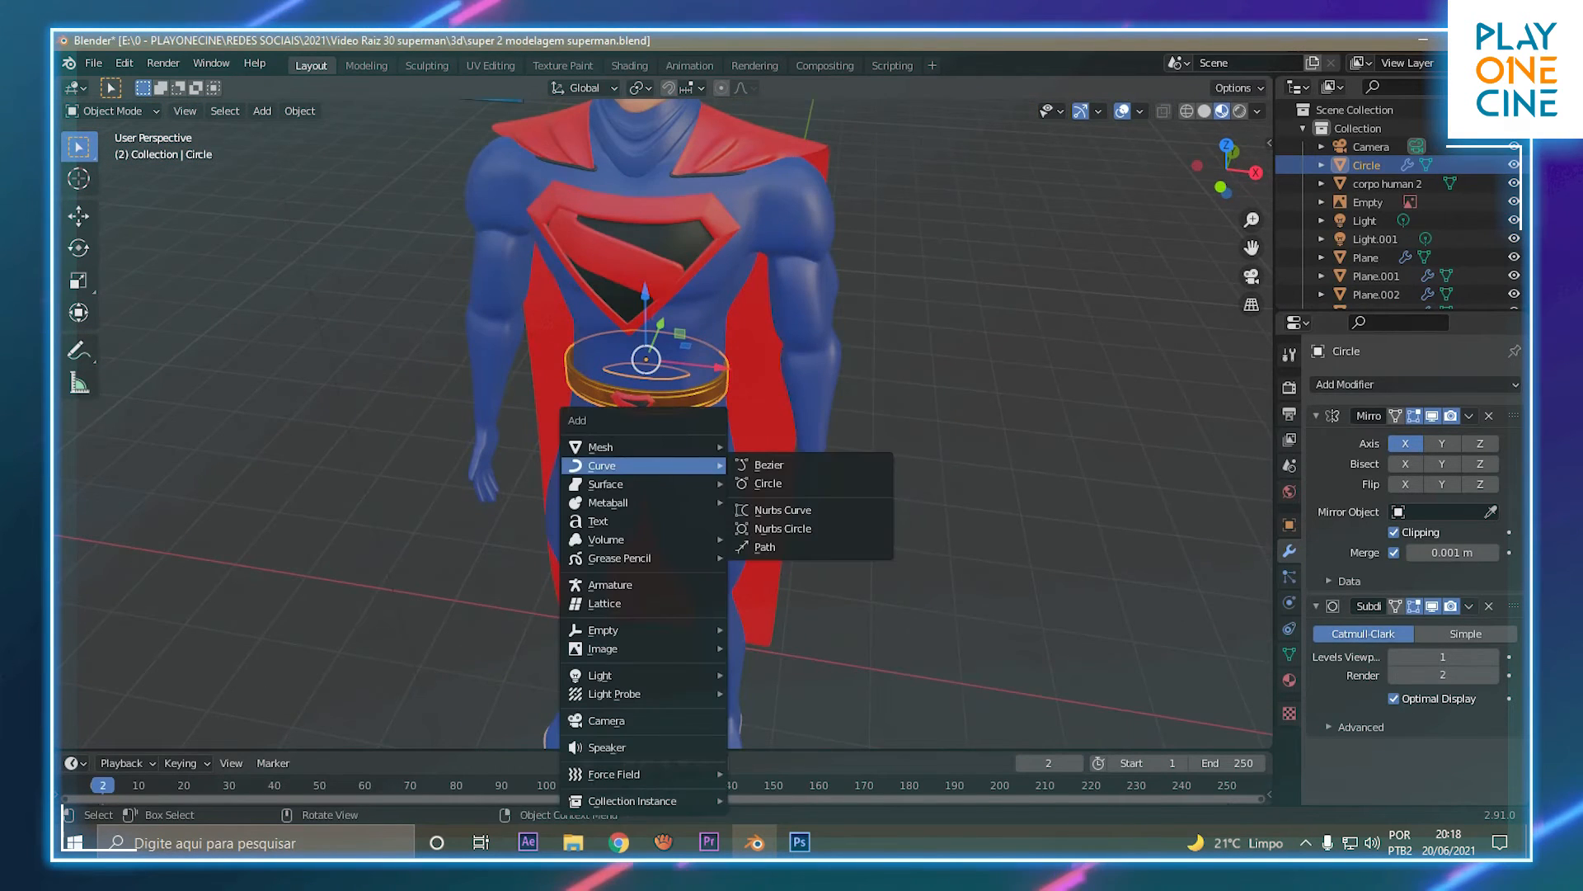
mouse_move(627, 446)
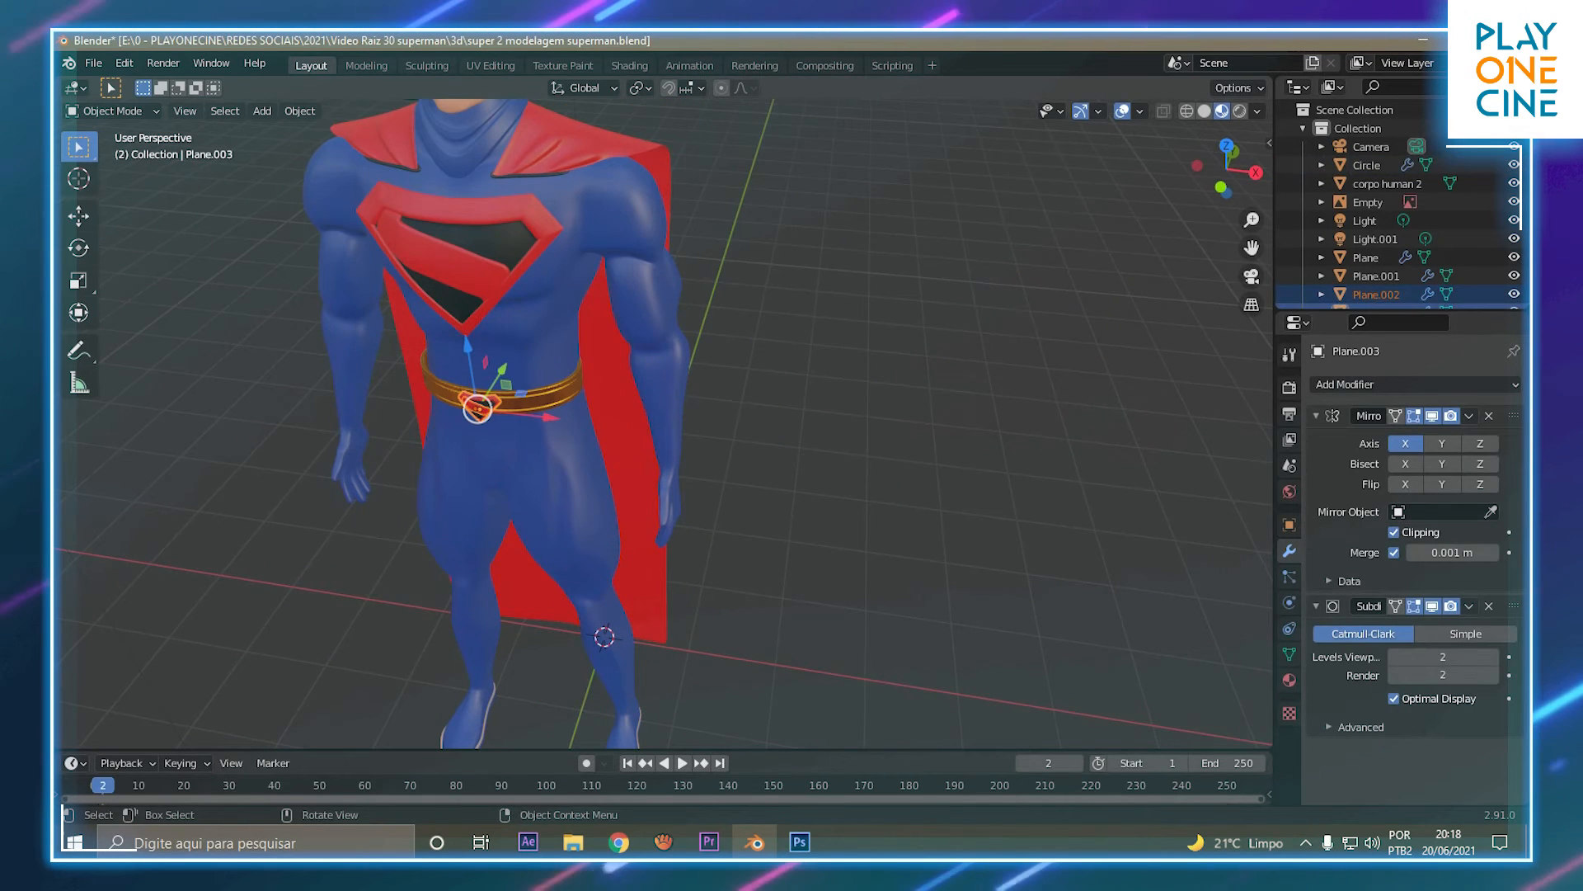
left_click(540, 401)
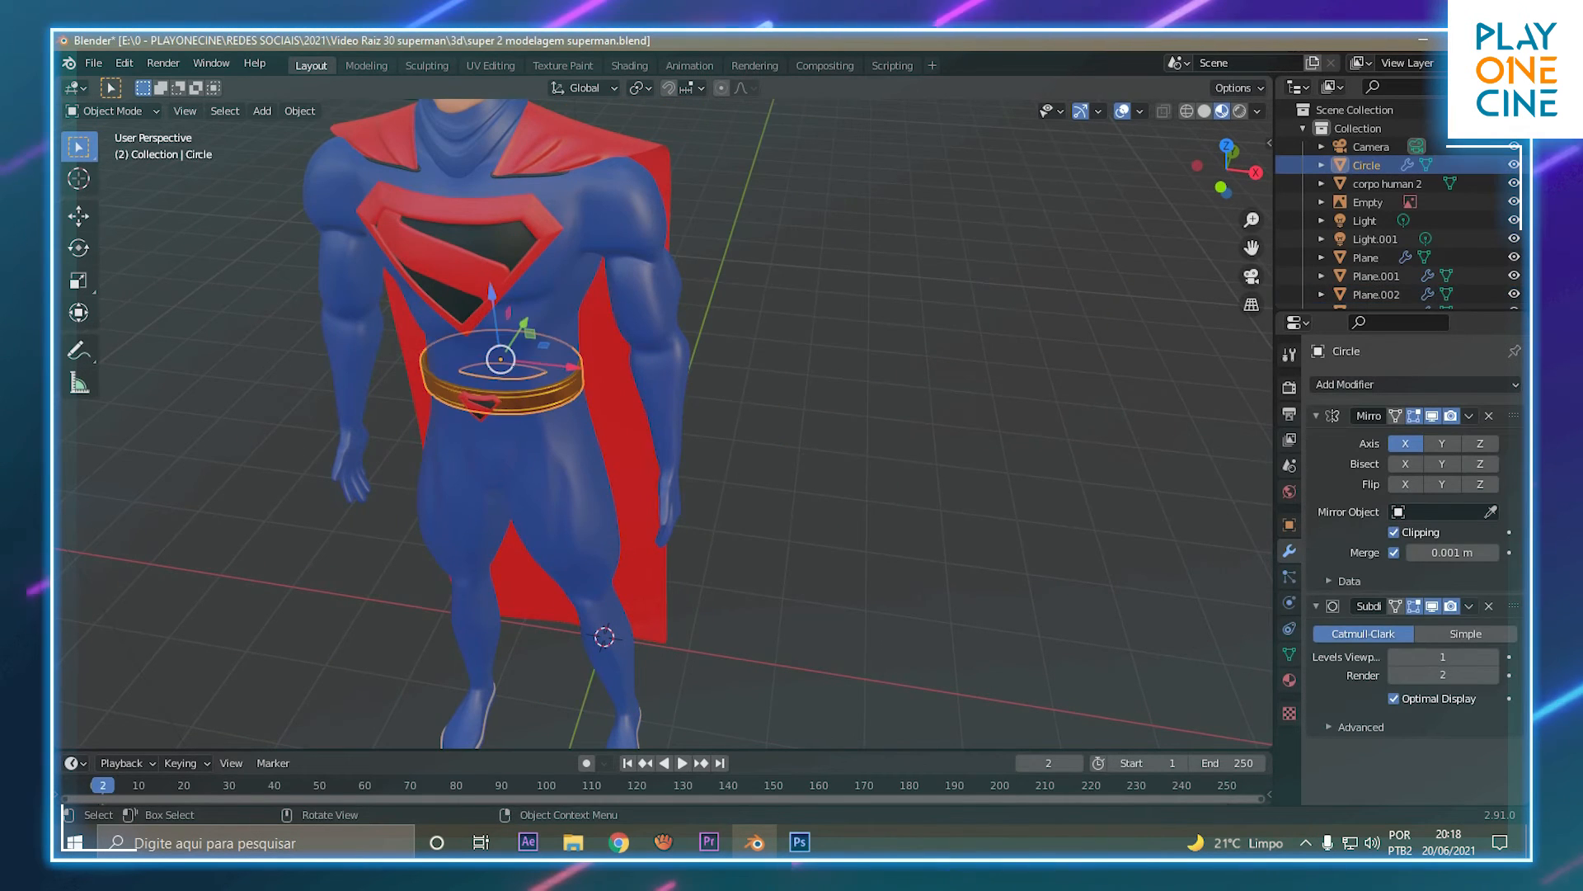
key("Tab")
key("shift+a")
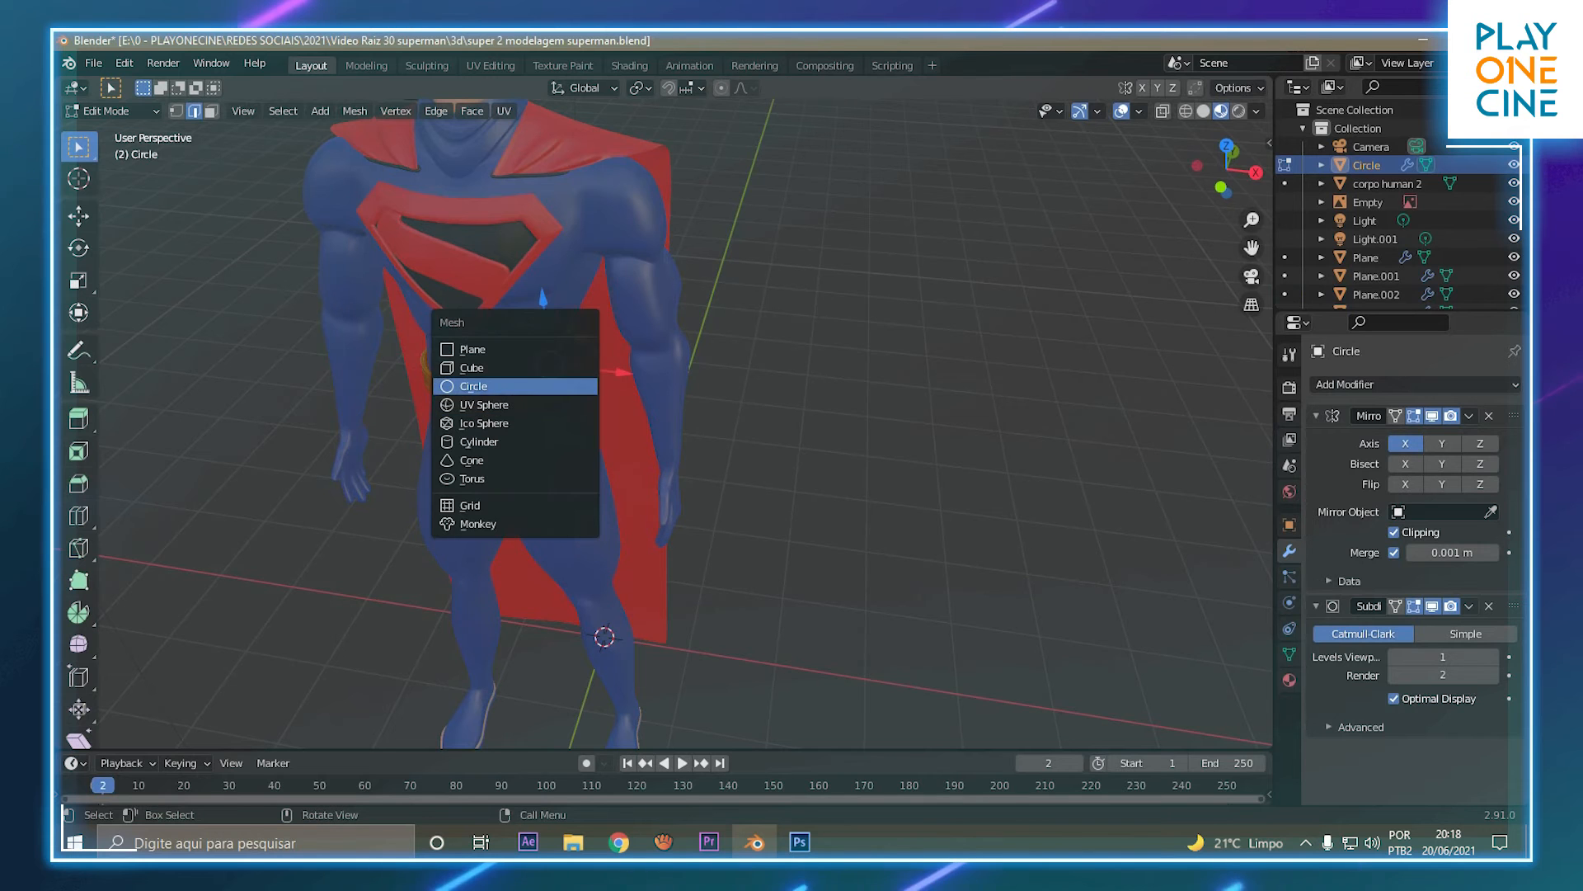
left_click(566, 404)
Try to move the new sphere sideways off the mirror centre, and undo the move.
scroll(565, 404, "down", 3)
middle_click_drag(566, 404, 624, 192)
left_click_drag(740, 512, 757, 513)
middle_click_drag(757, 513, 273, 471)
scroll(448, 410, "up", 4)
key("ctrl+z")
Turn off the Mirror modifier's clipping, move the sphere along X clear of the body and raise it along Z.
left_click(1394, 532)
middle_click_drag(824, 495, 872, 498)
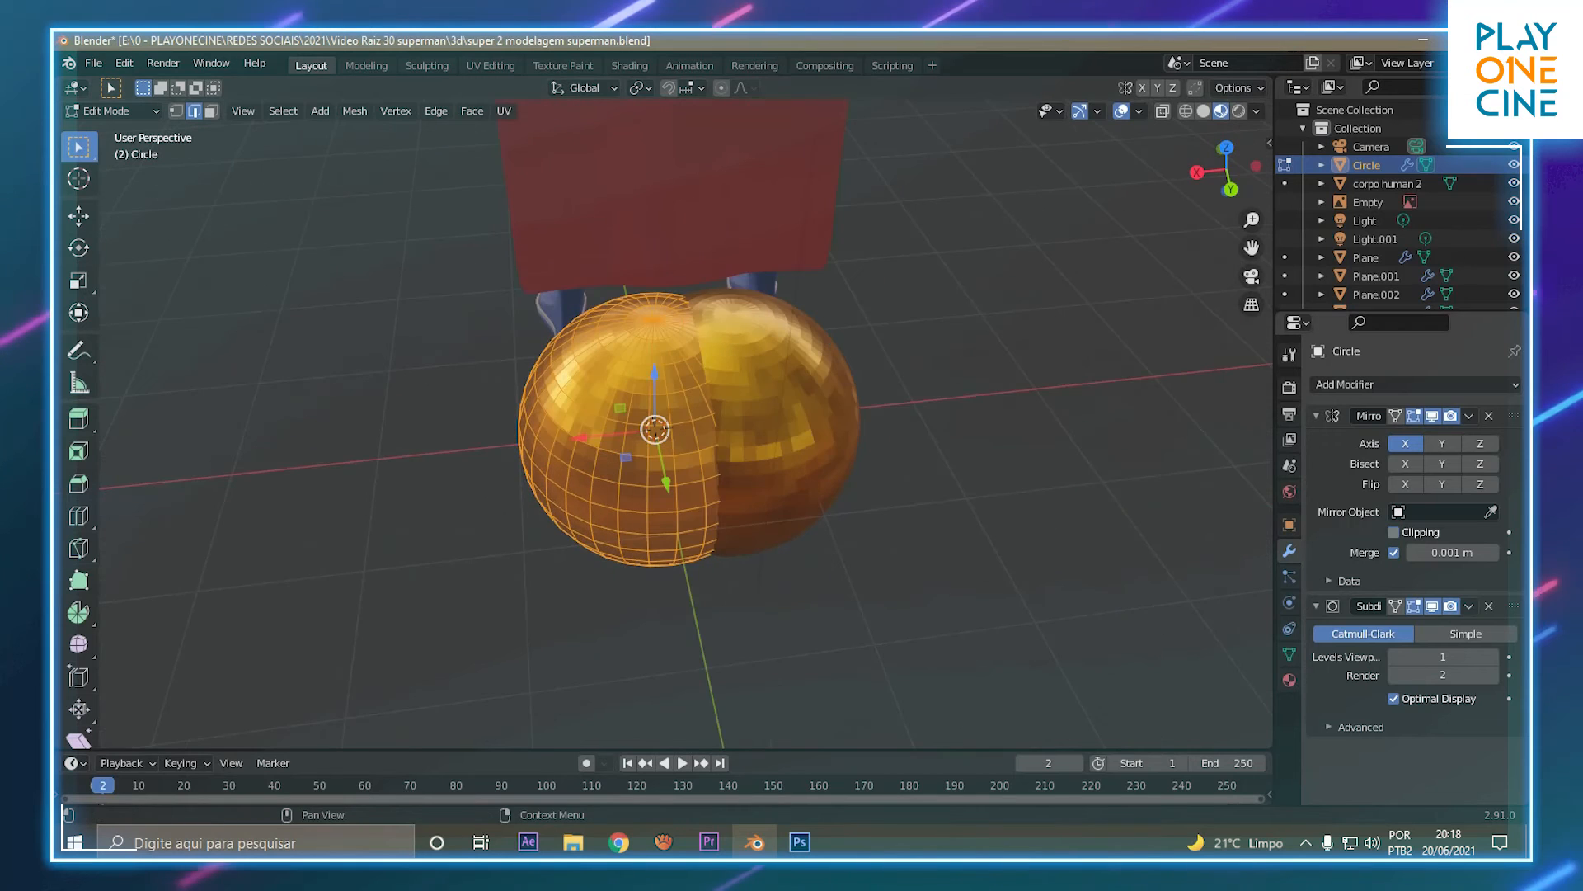
left_click_drag(580, 437, 449, 454)
middle_click_drag(449, 453, 800, 398)
scroll(734, 396, "down", 4)
left_click_drag(797, 434, 862, 430)
left_click_drag(793, 361, 794, 173)
middle_click_drag(793, 173, 767, 306)
key("KP_1")
scroll(821, 364, "up", 6)
middle_click_drag(821, 364, 571, 486, "shift")
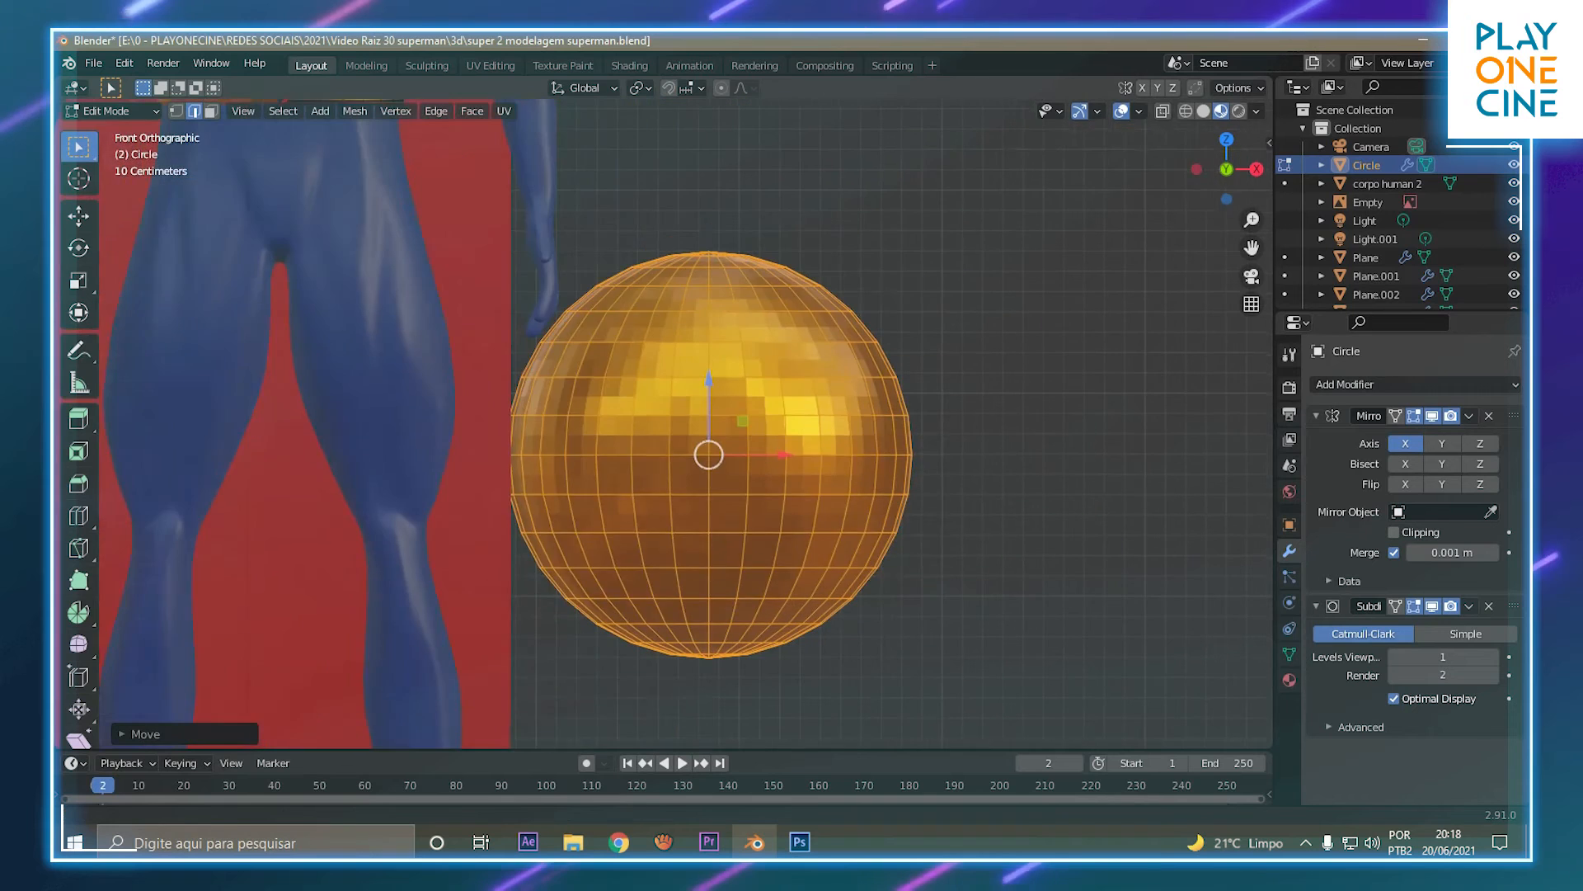
Show the model in wireframe from the front and delete the sphere's inner half, nearest the body.
key("z")
left_click(653, 458)
key("z")
left_click(506, 457)
mouse_move(488, 193)
left_mouse_down()
mouse_move(671, 583)
mouse_move(708, 709)
left_mouse_up()
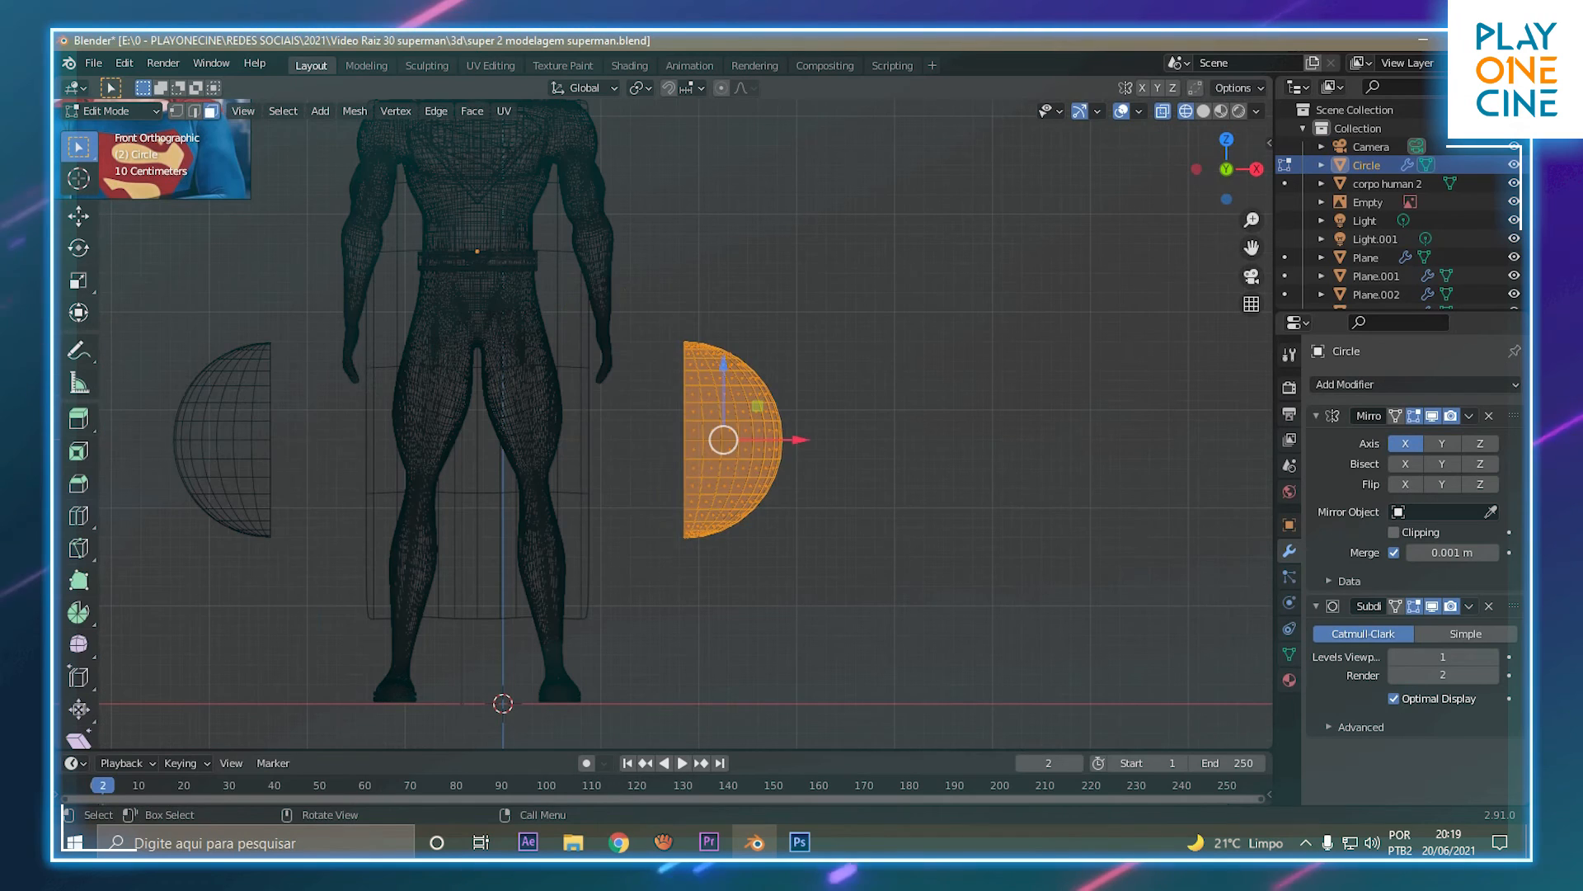
Move the half sphere along X to the body's centre line and turn on the Mirror modifier's clipping.
left_click_drag(800, 439, 613, 439)
scroll(613, 440, "up", 4)
middle_click_drag(613, 439, 1015, 431, "shift")
scroll(1014, 431, "up", 2)
left_click_drag(932, 455, 885, 456)
scroll(885, 456, "down", 6)
Scale the half sphere down and switch the viewport shading back to Material Preview.
key("s")
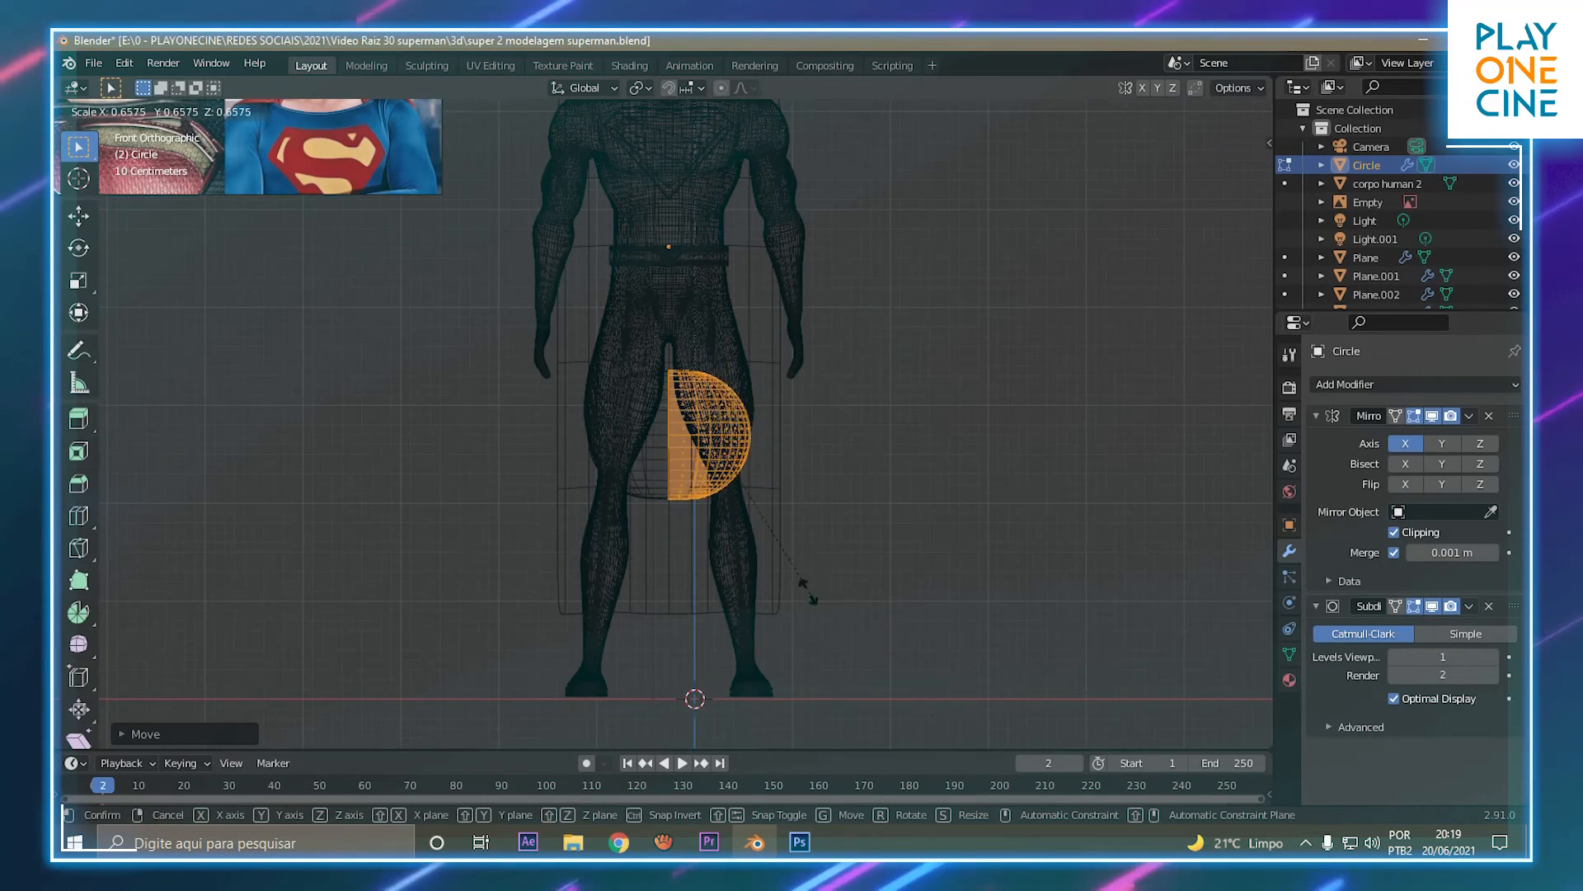
left_click(740, 480)
scroll(740, 480, "up", 2)
middle_click_drag(739, 480, 751, 664, "shift")
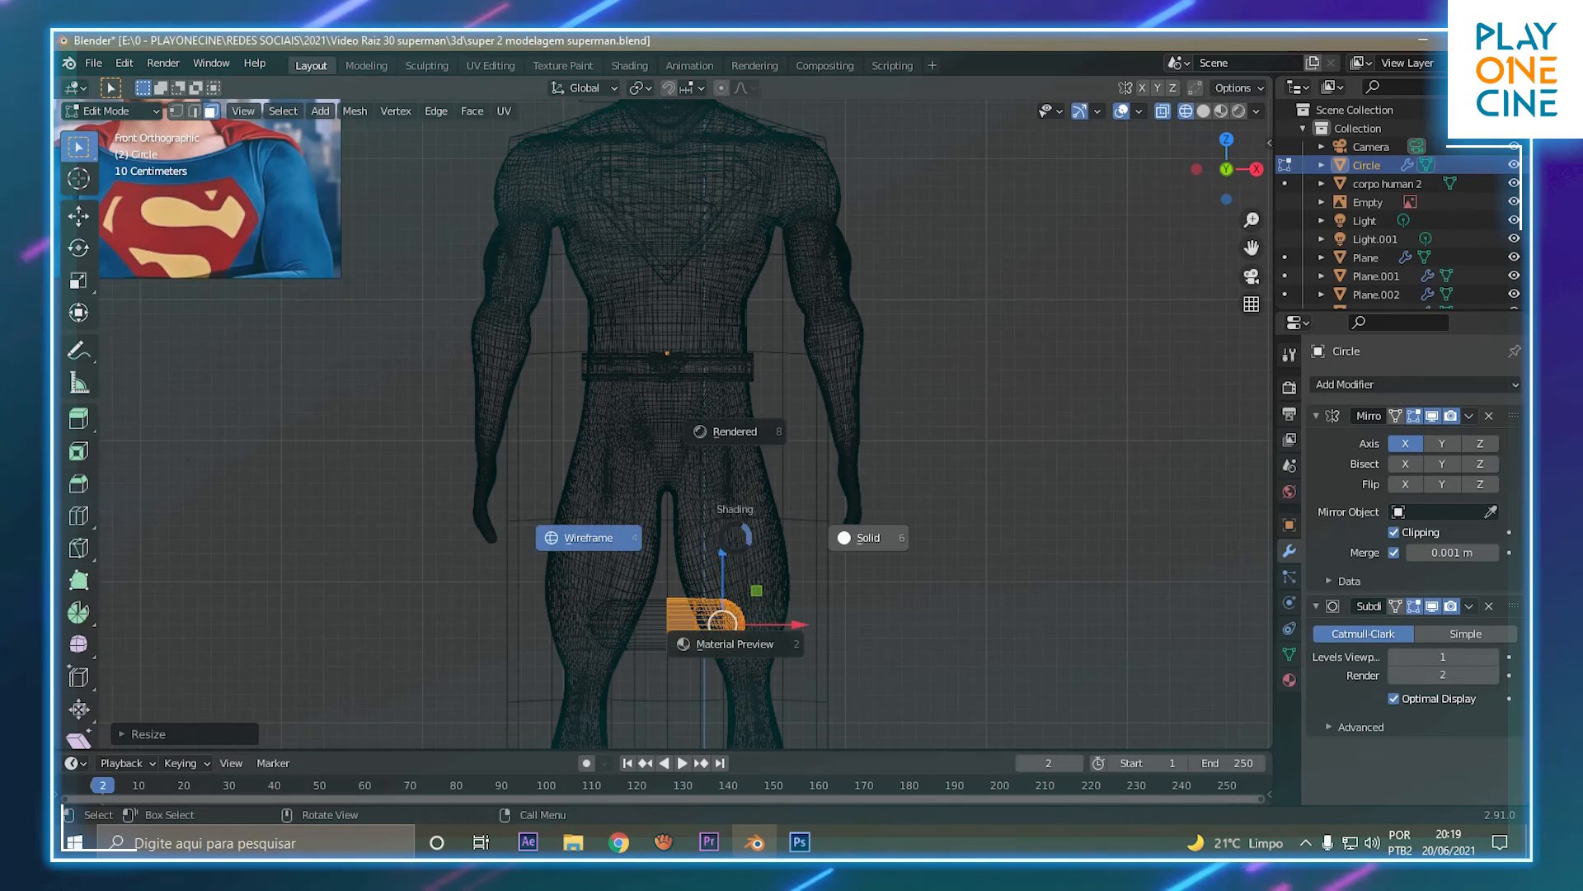
left_click(737, 643)
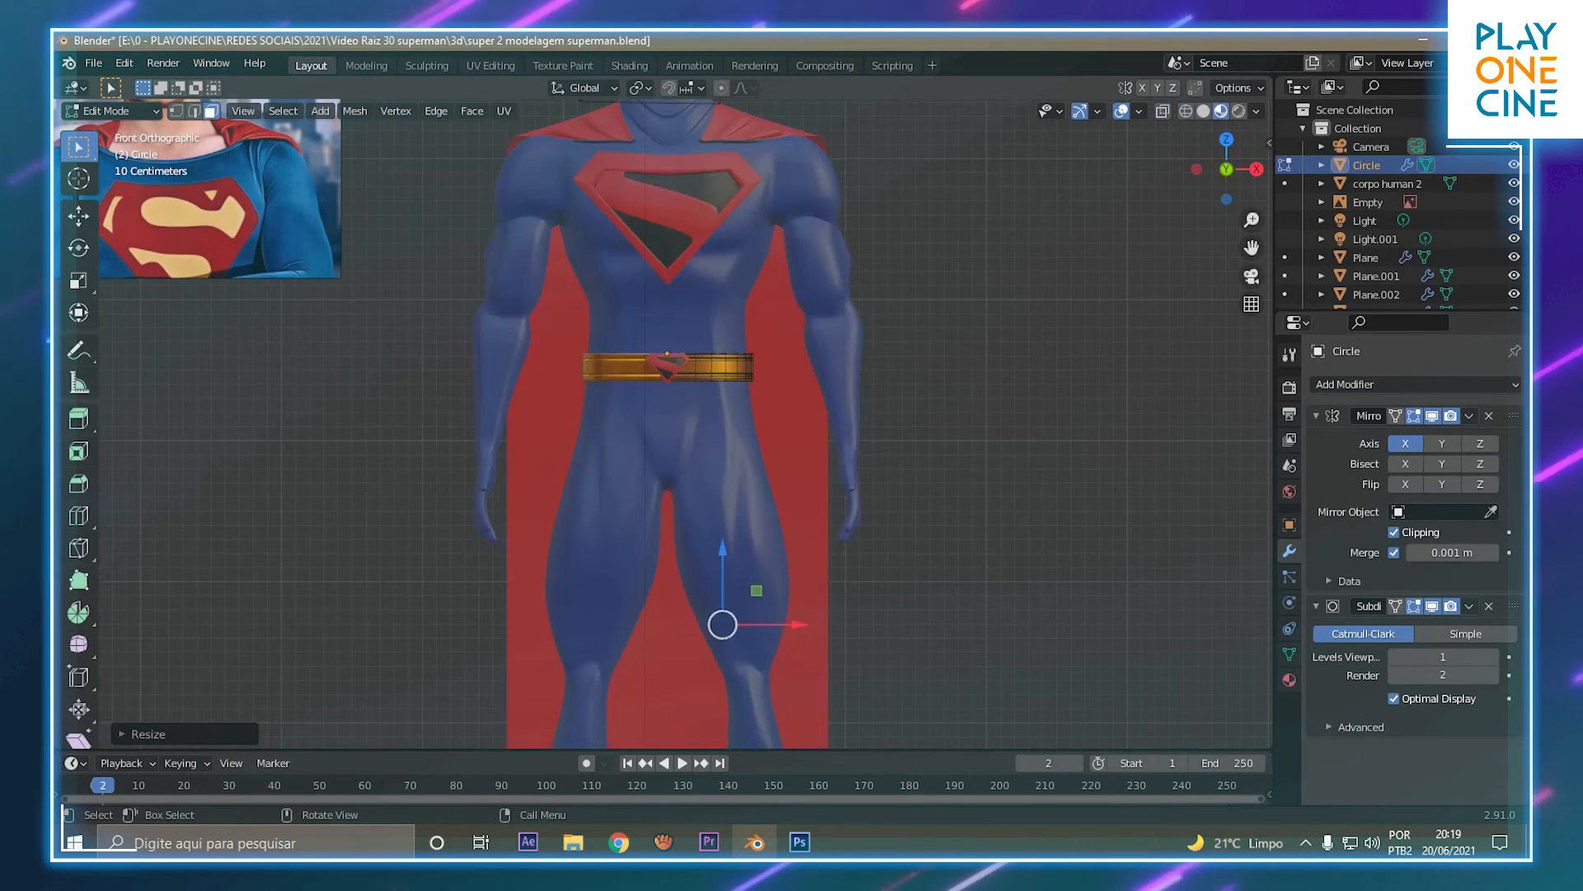
Raise the buckle shape to just below belt height, bring it forward in front of the body and scale it down.
key("g")
key("z")
left_click_drag(723, 297, 722, 294)
middle_click_drag(721, 305, 560, 321)
left_click_drag(667, 408, 457, 415)
middle_click_drag(495, 425, 692, 437)
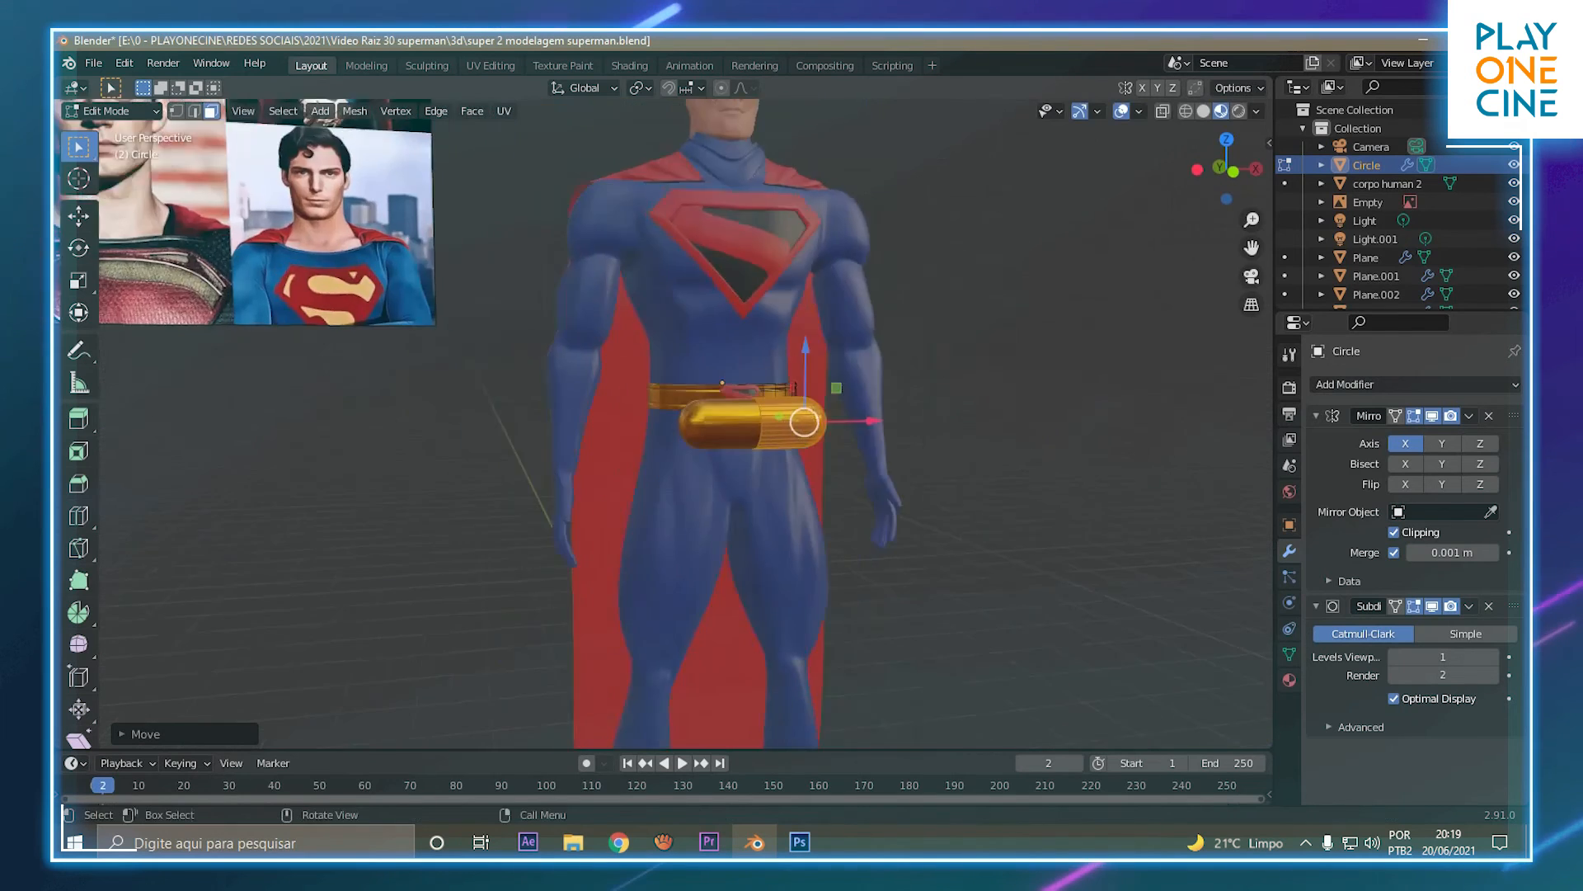
scroll(701, 445, "up", 6)
middle_click_drag(742, 486, 693, 498)
key("s")
left_click(778, 551)
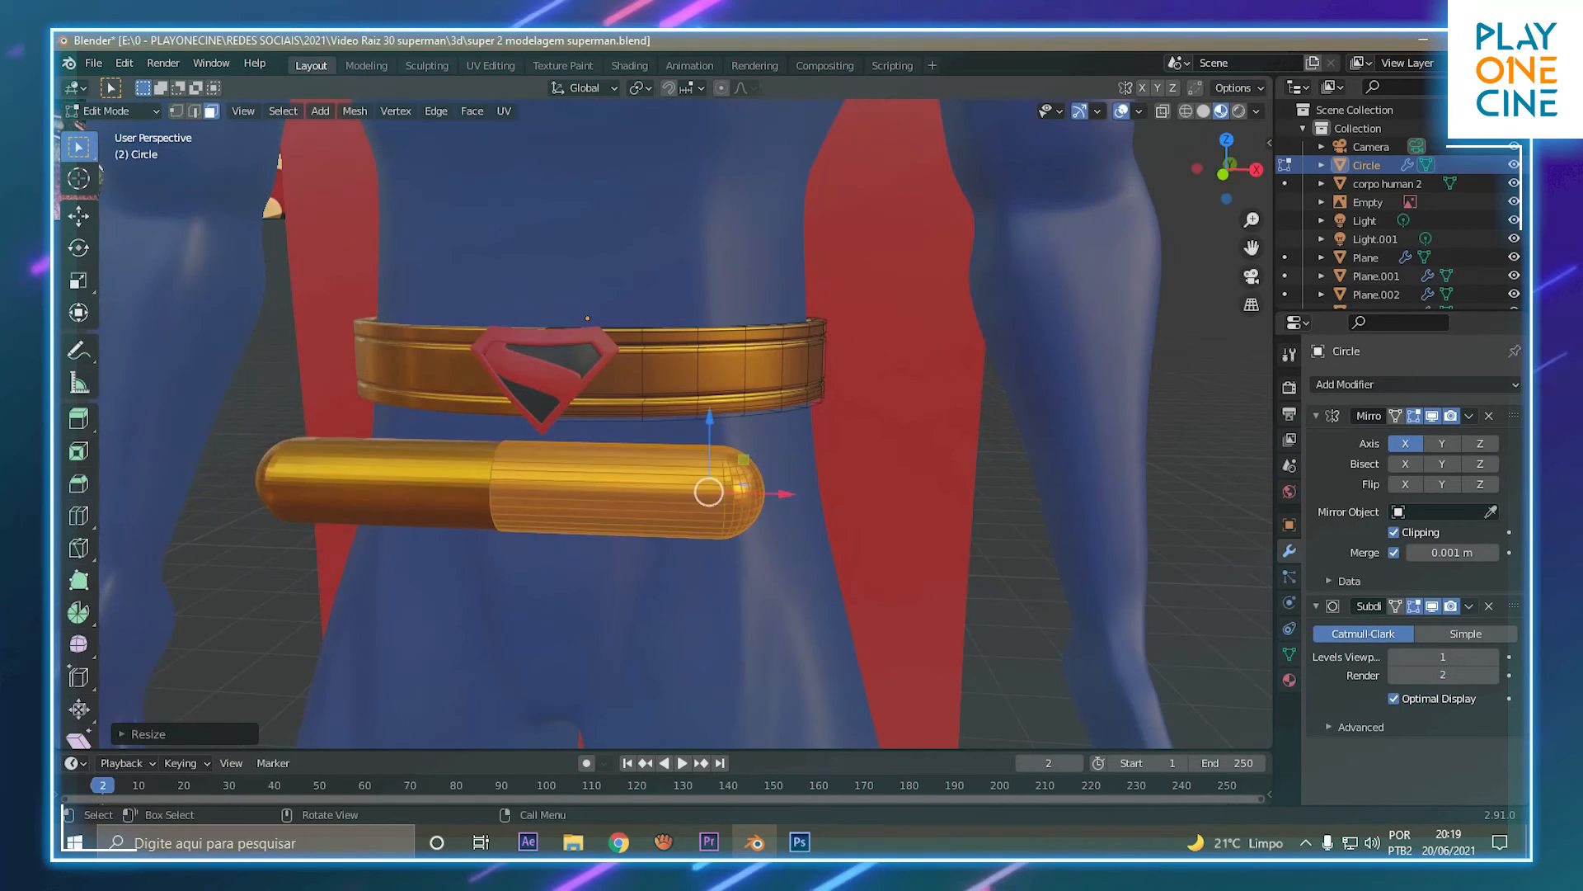
Flatten the buckle shape along Y and move it back against the belt, behind the small emblem.
key("KP_3")
scroll(651, 418, "up", 5)
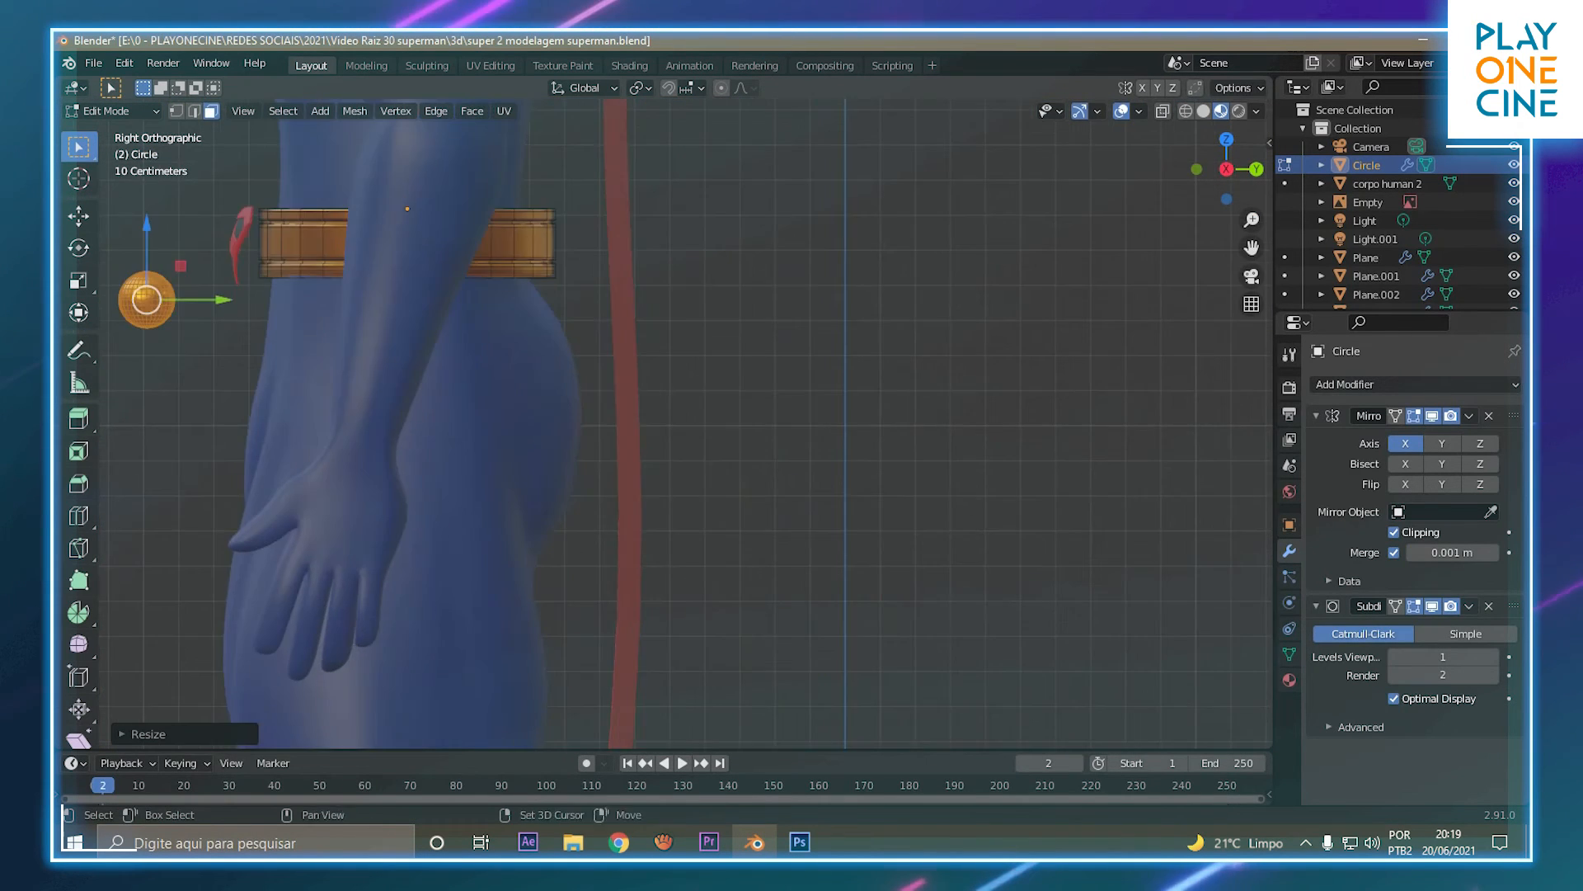
key("s")
key("y")
left_click(580, 431)
middle_click_drag(580, 431, 769, 415)
scroll(688, 437, "down", 3)
scroll(688, 437, "up", 3)
key("g")
key("y")
left_click(620, 444)
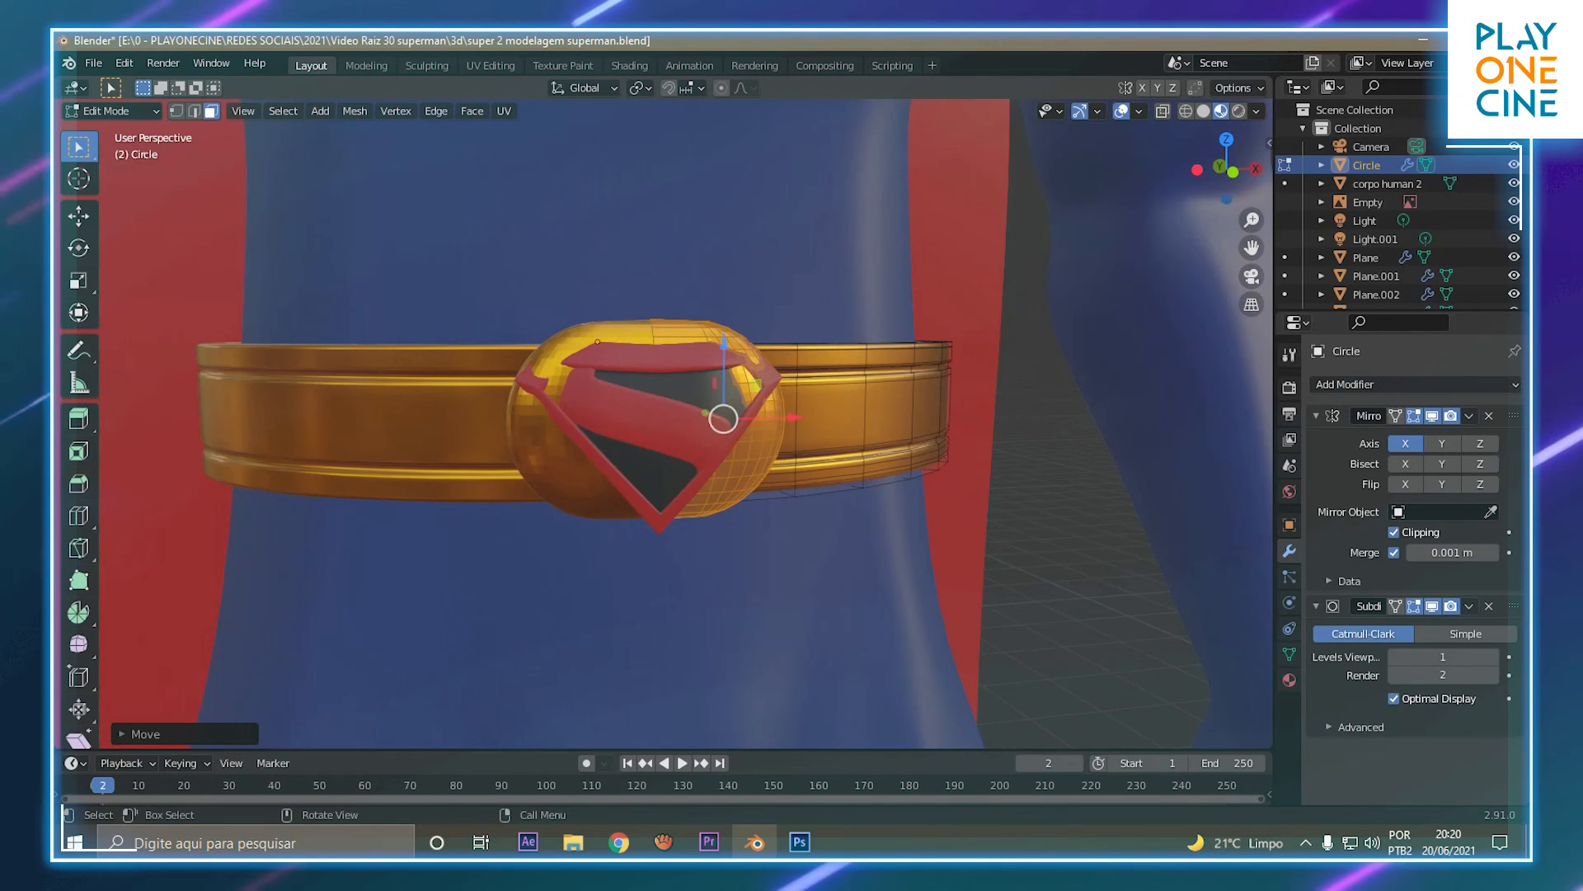
Return to Object Mode and apply Shade Smooth to the belt and buckle.
key("Tab")
left_click(299, 111)
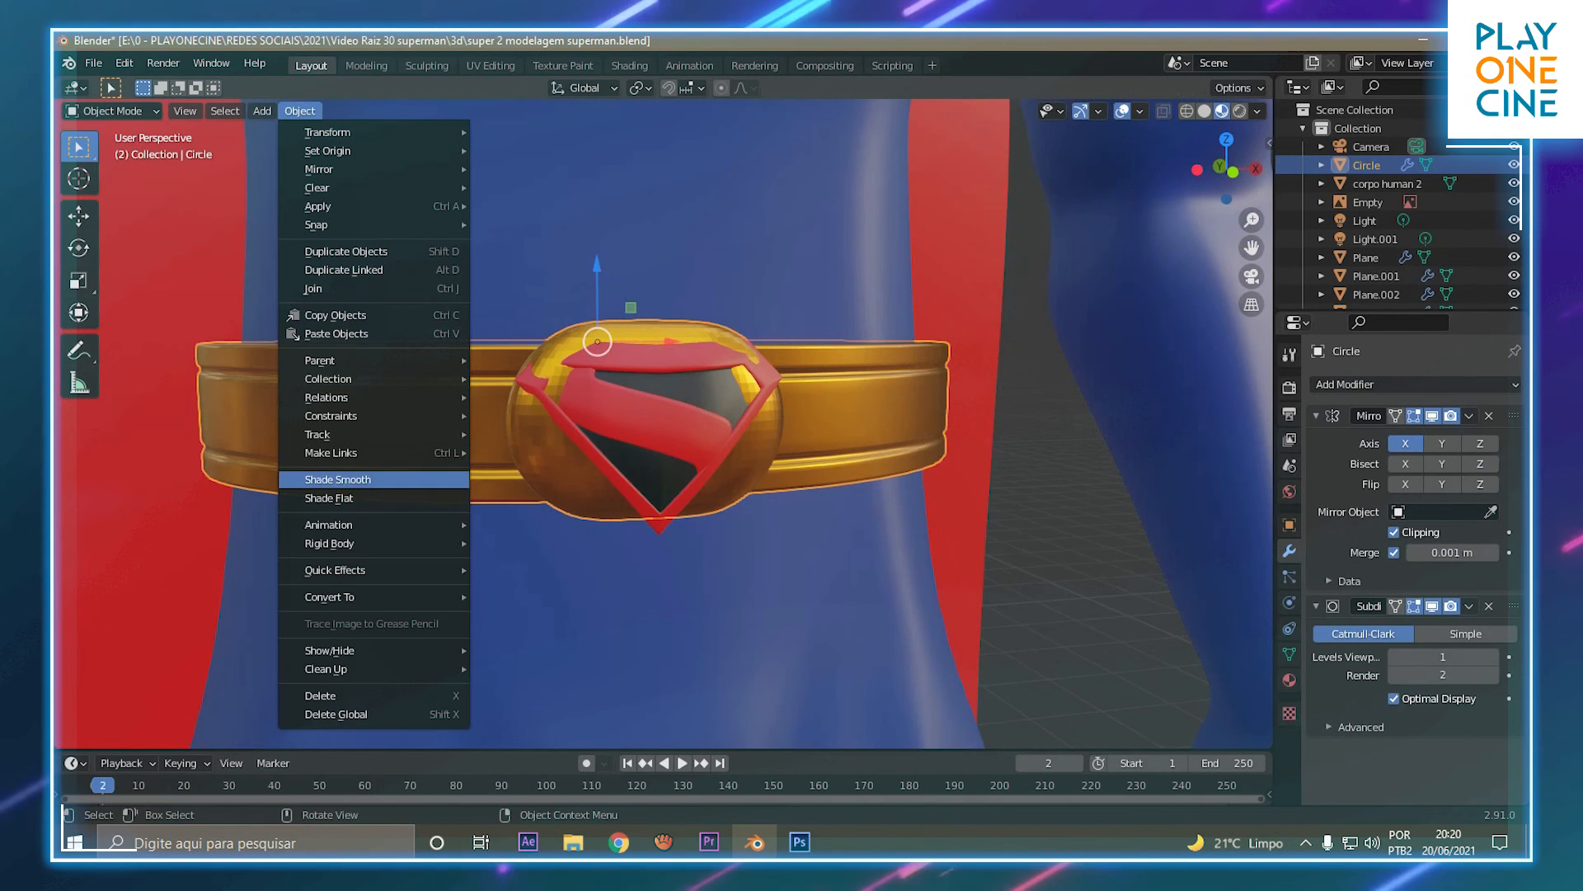
left_click(338, 479)
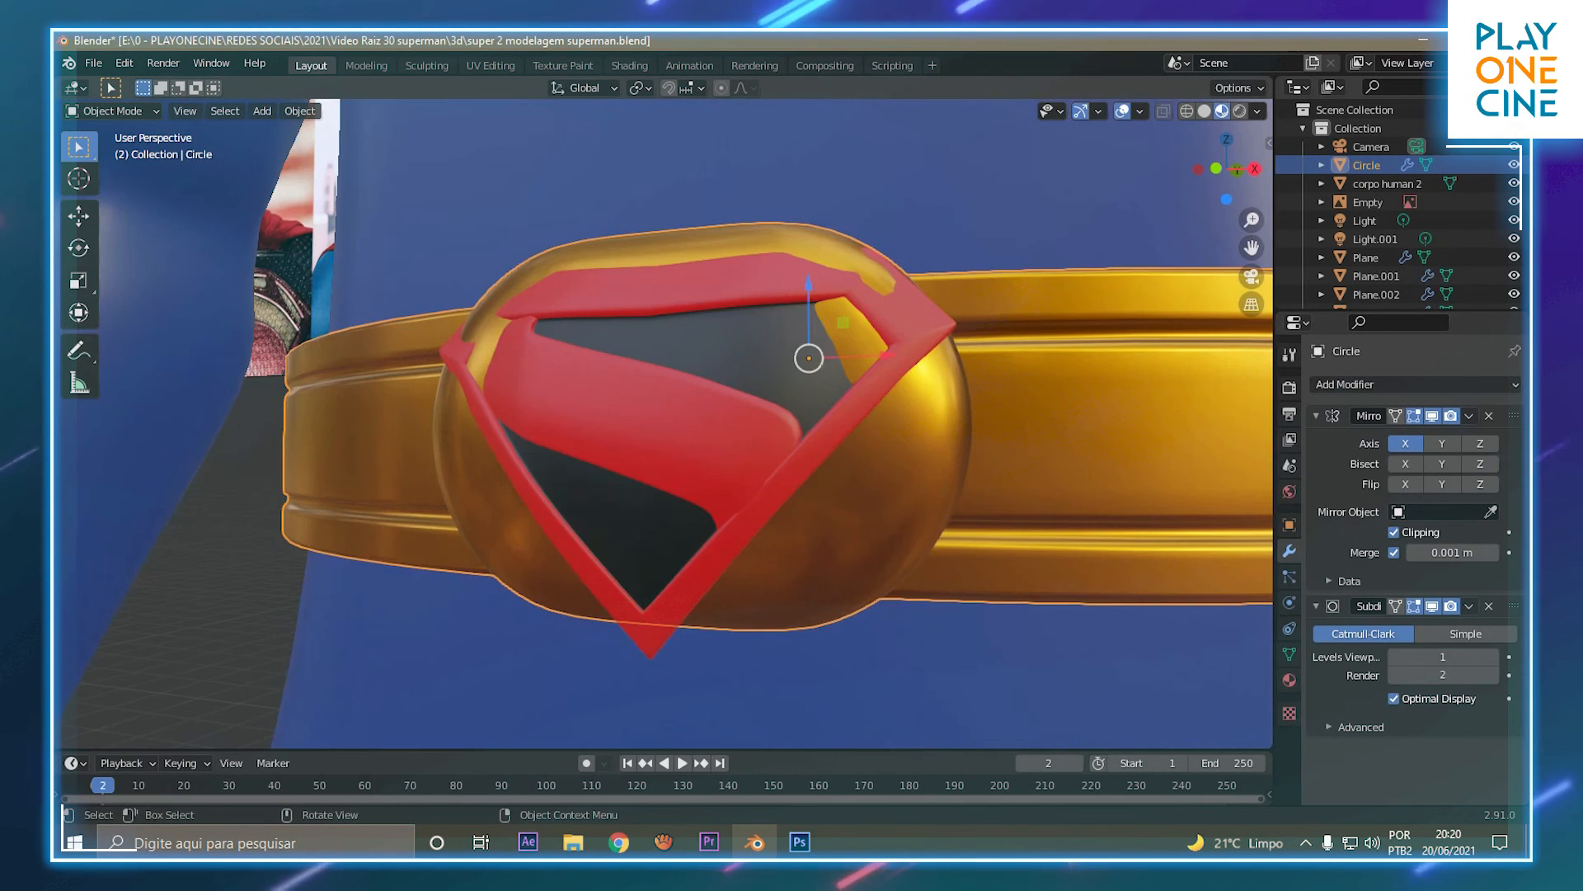
Select both parts of the small emblem and move them along Z to fit over the buckle.
left_click(604, 360)
left_click(639, 417)
middle_click_drag(640, 418, 759, 400)
key("g")
key("z")
left_click(588, 379)
scroll(787, 395, "down", 4)
scroll(722, 395, "up", 7)
Select the small emblem's linked inner S faces in Edit Mode and change their material to gold Material.008.
key("Tab")
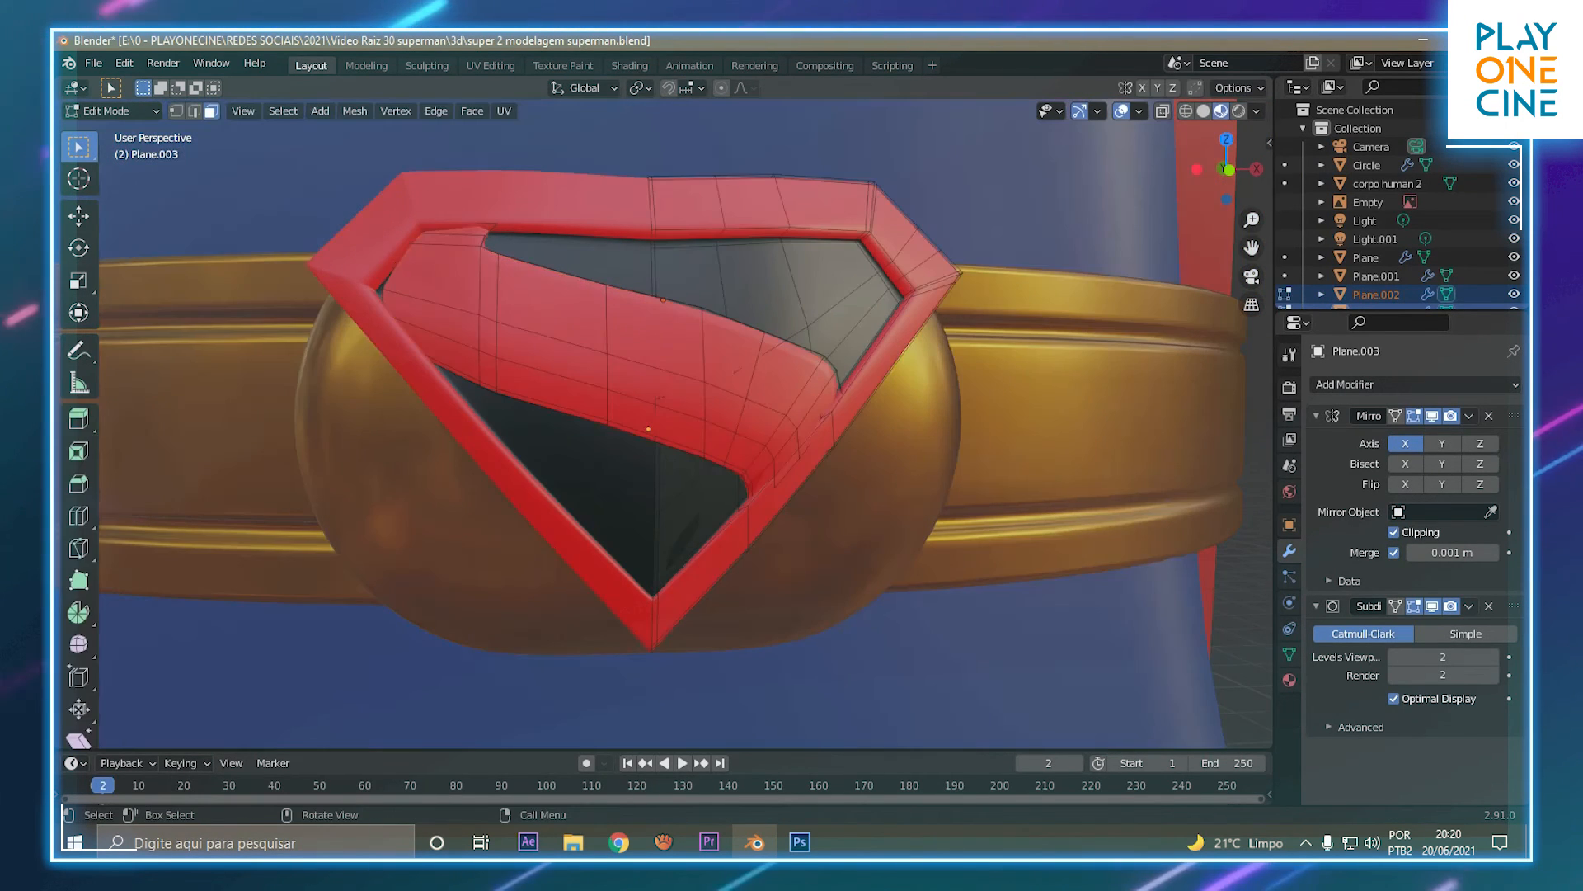
left_click(731, 358)
key("ctrl+l")
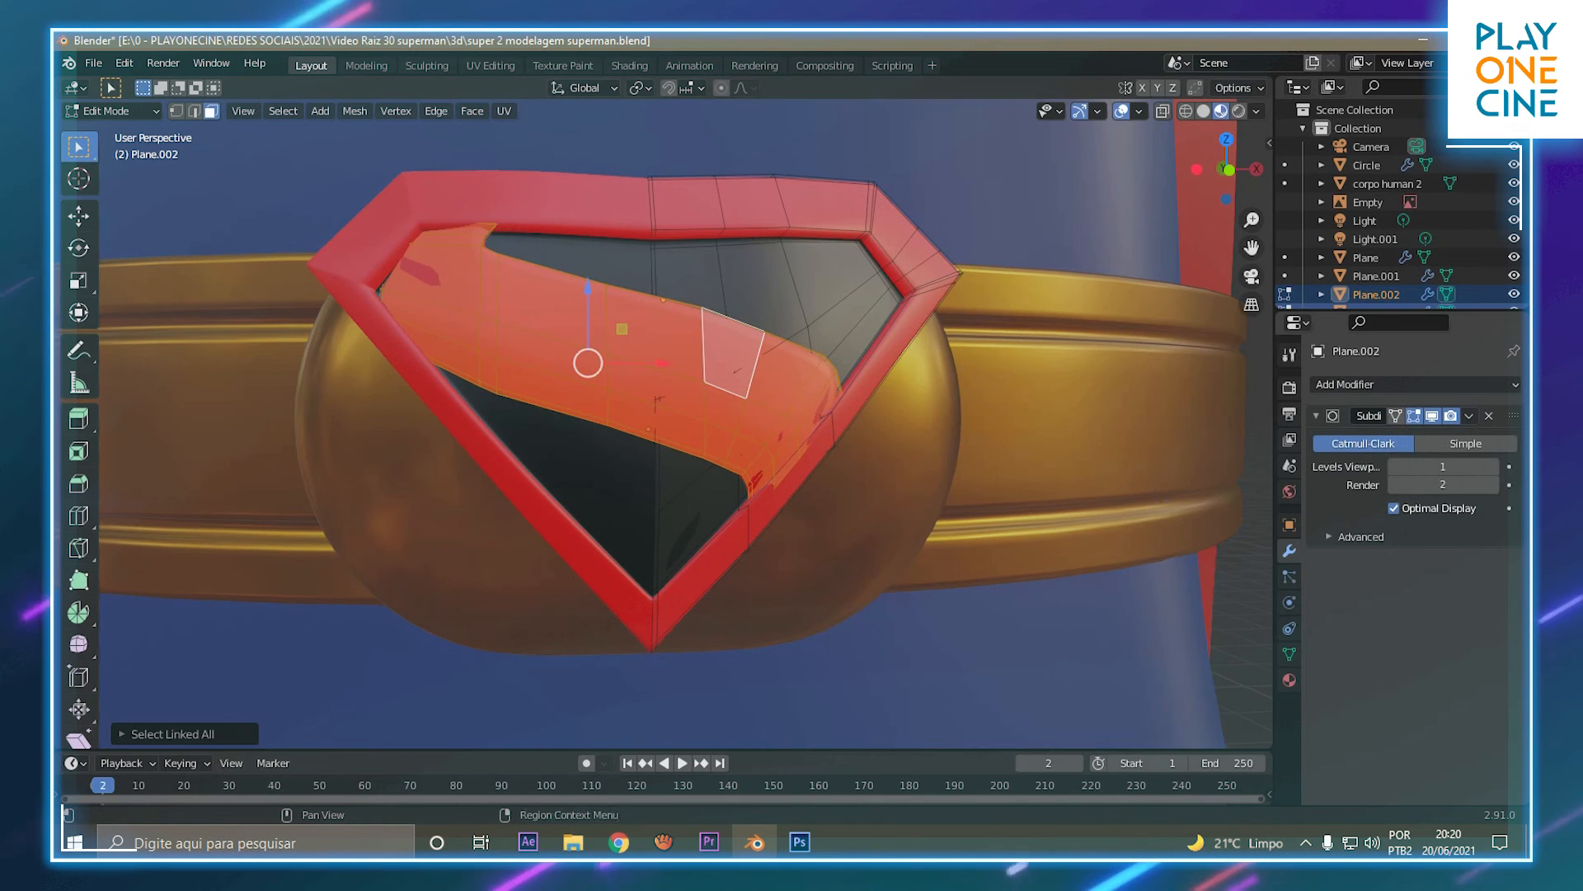
left_click(1289, 680)
left_click(1321, 463)
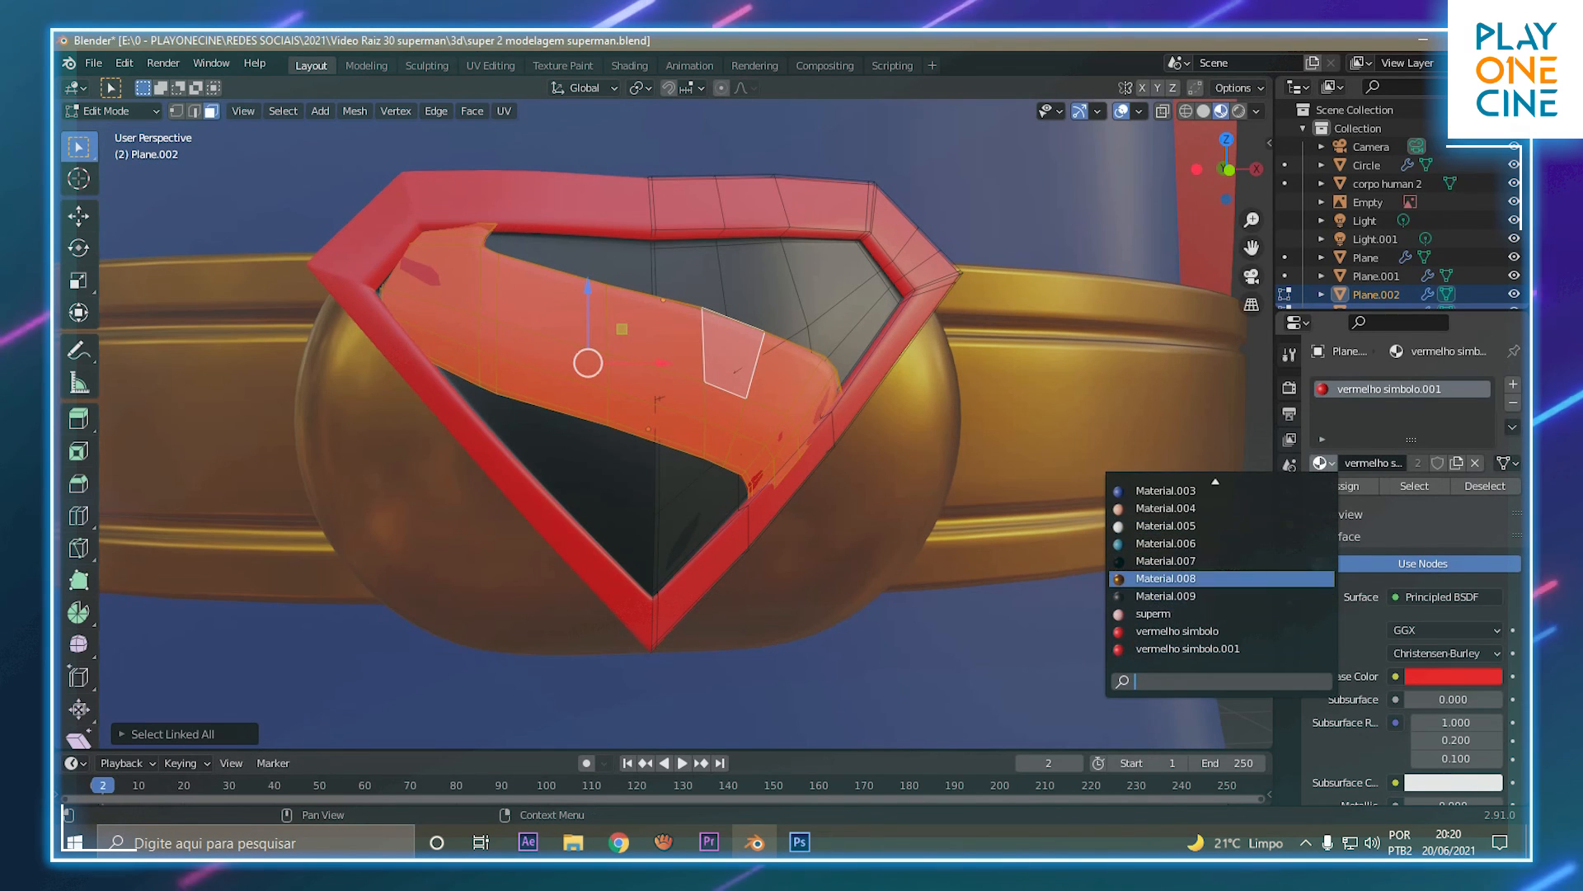
left_click(1165, 578)
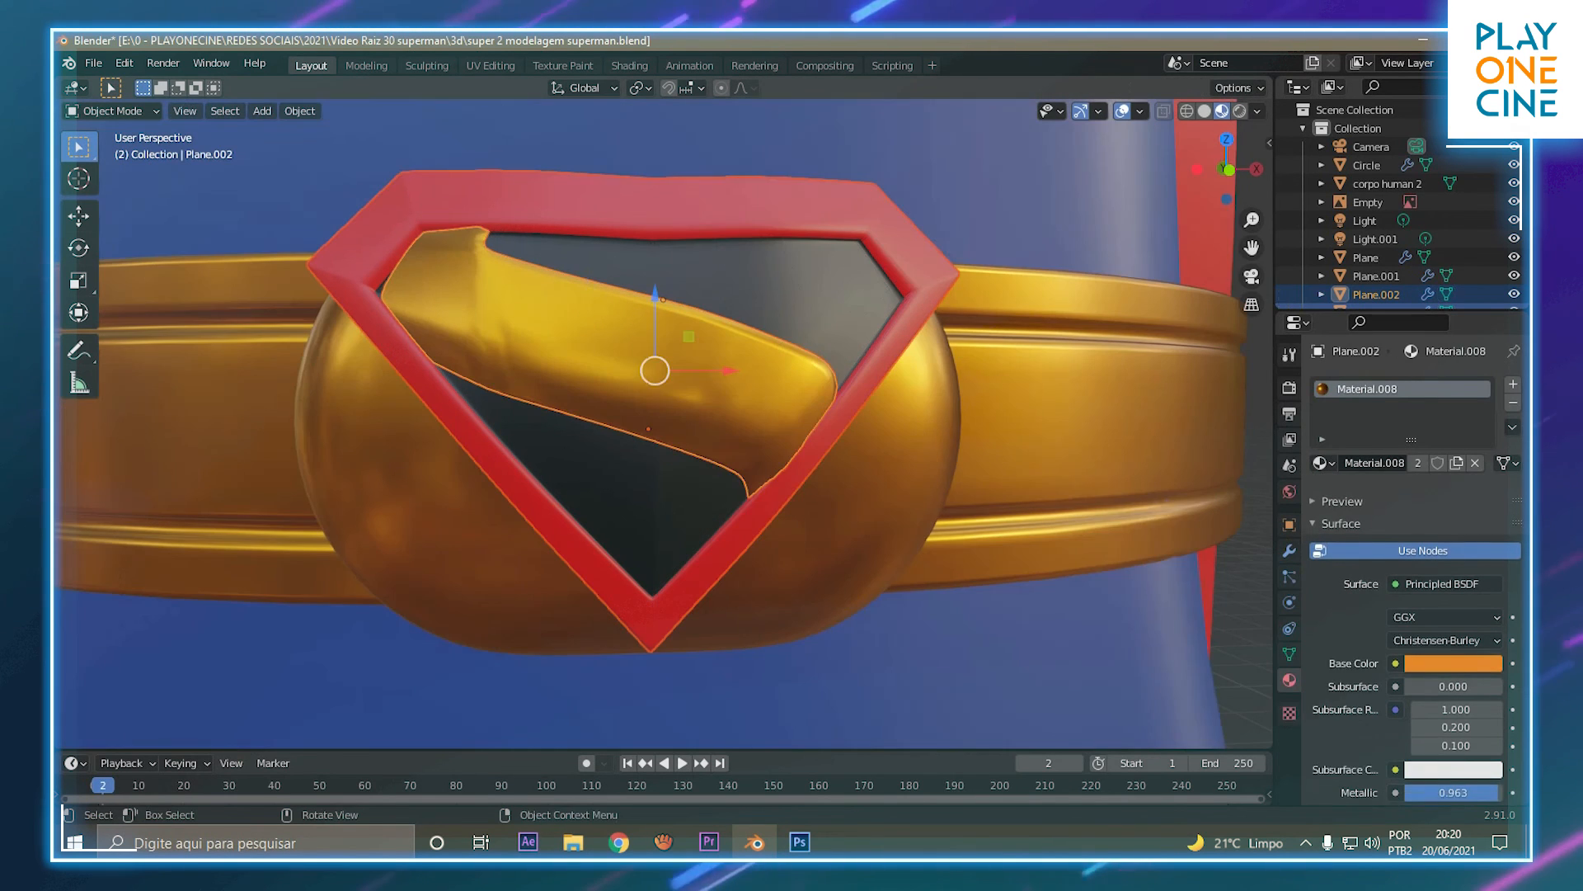
Remove the dark Material.009 slot from the small emblem's frame and change its remaining material to Material.008.
left_click(1320, 500)
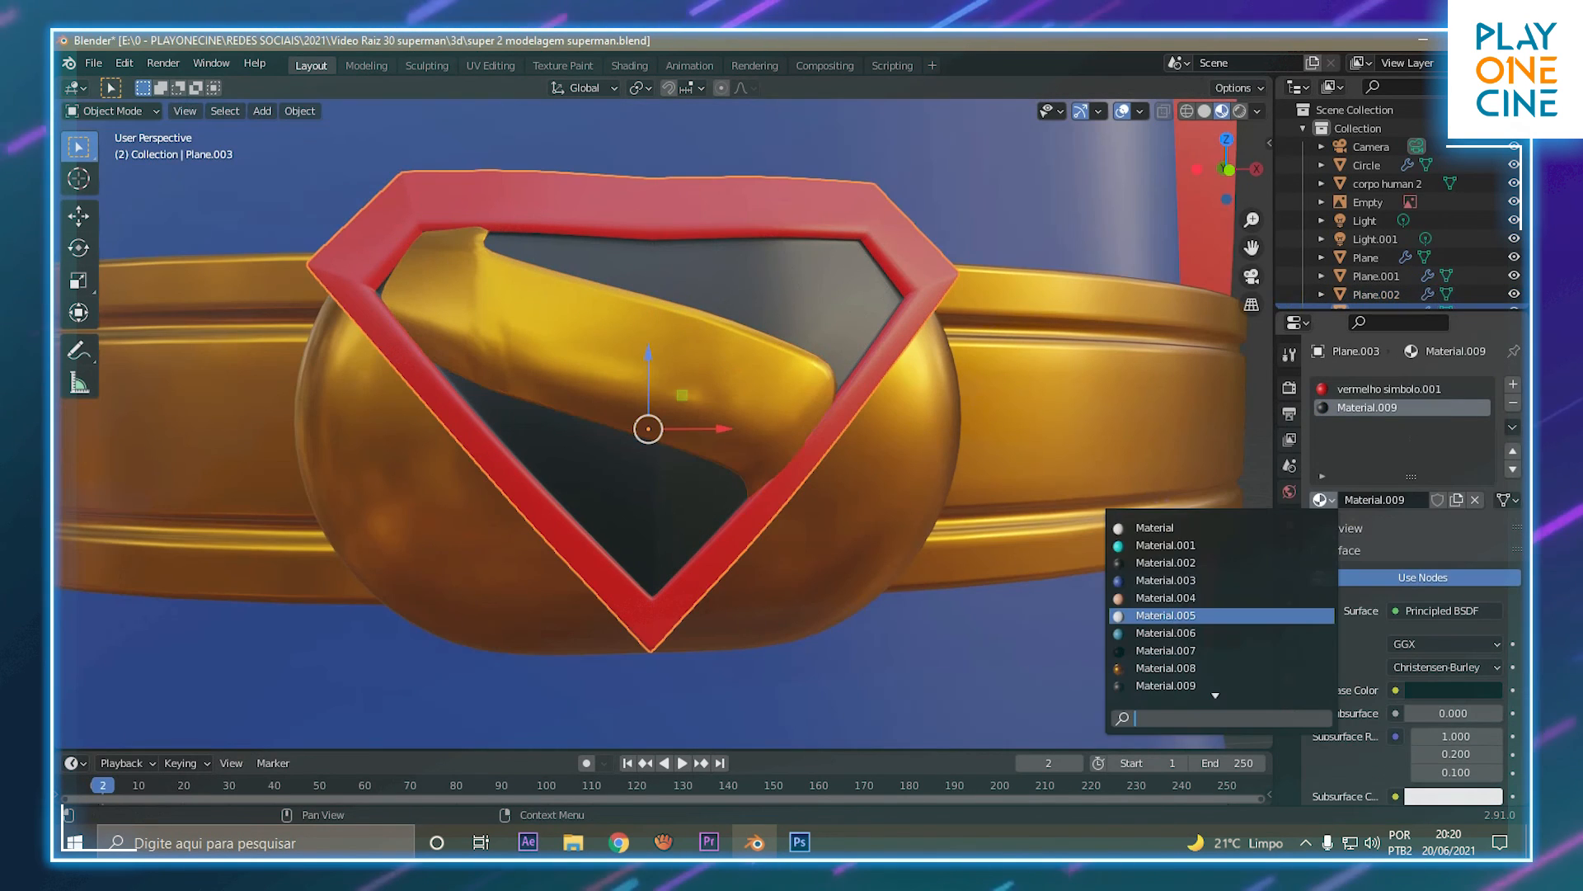
left_click(1165, 541)
left_click(1513, 403)
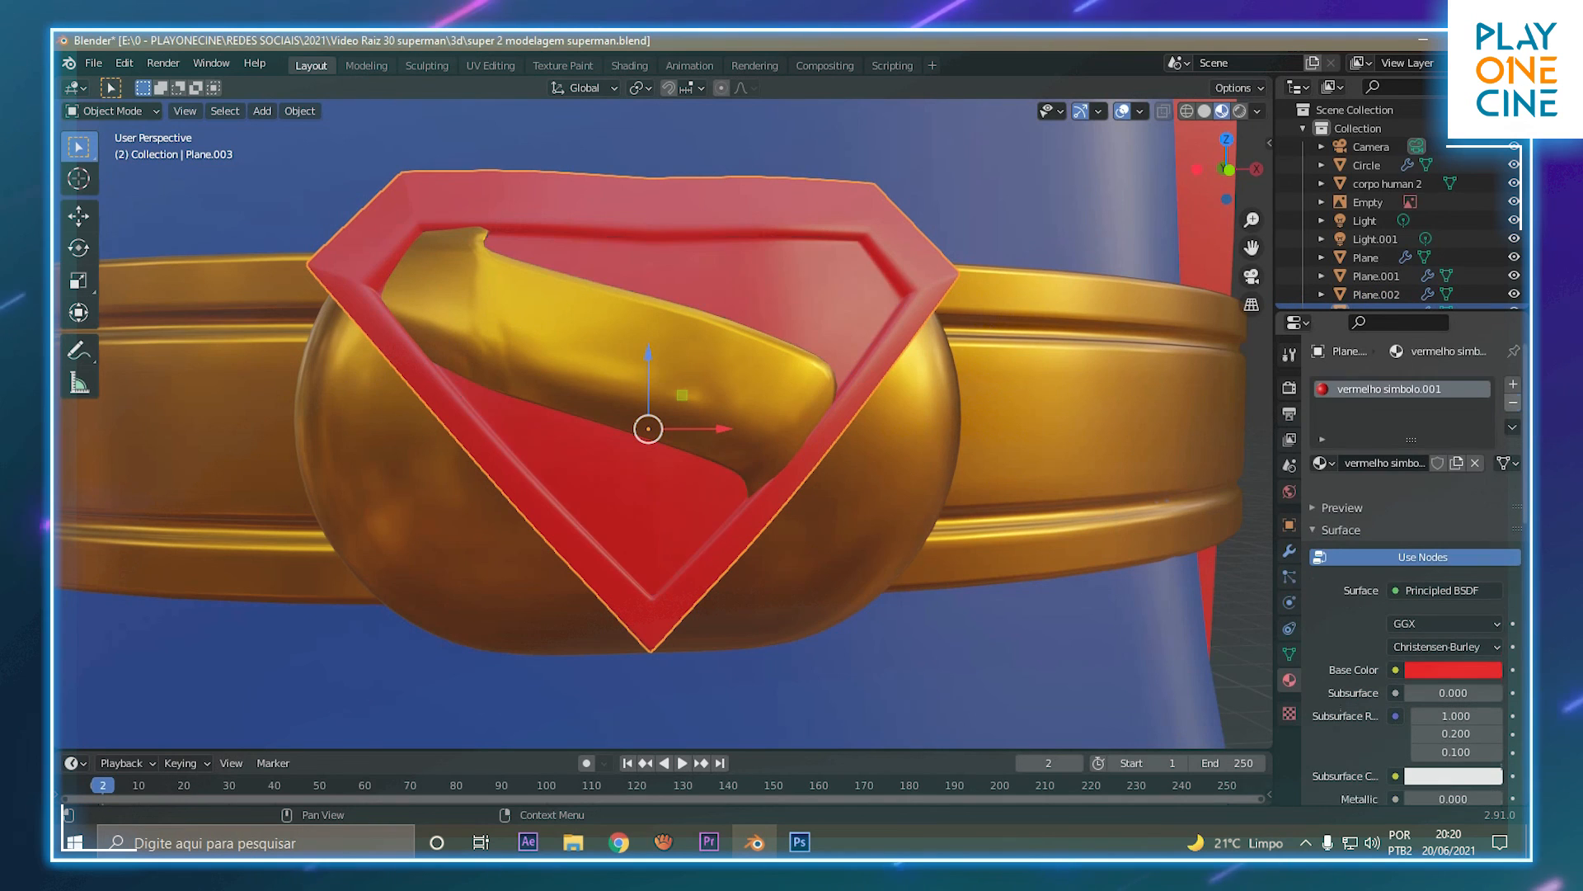
left_click(1322, 463)
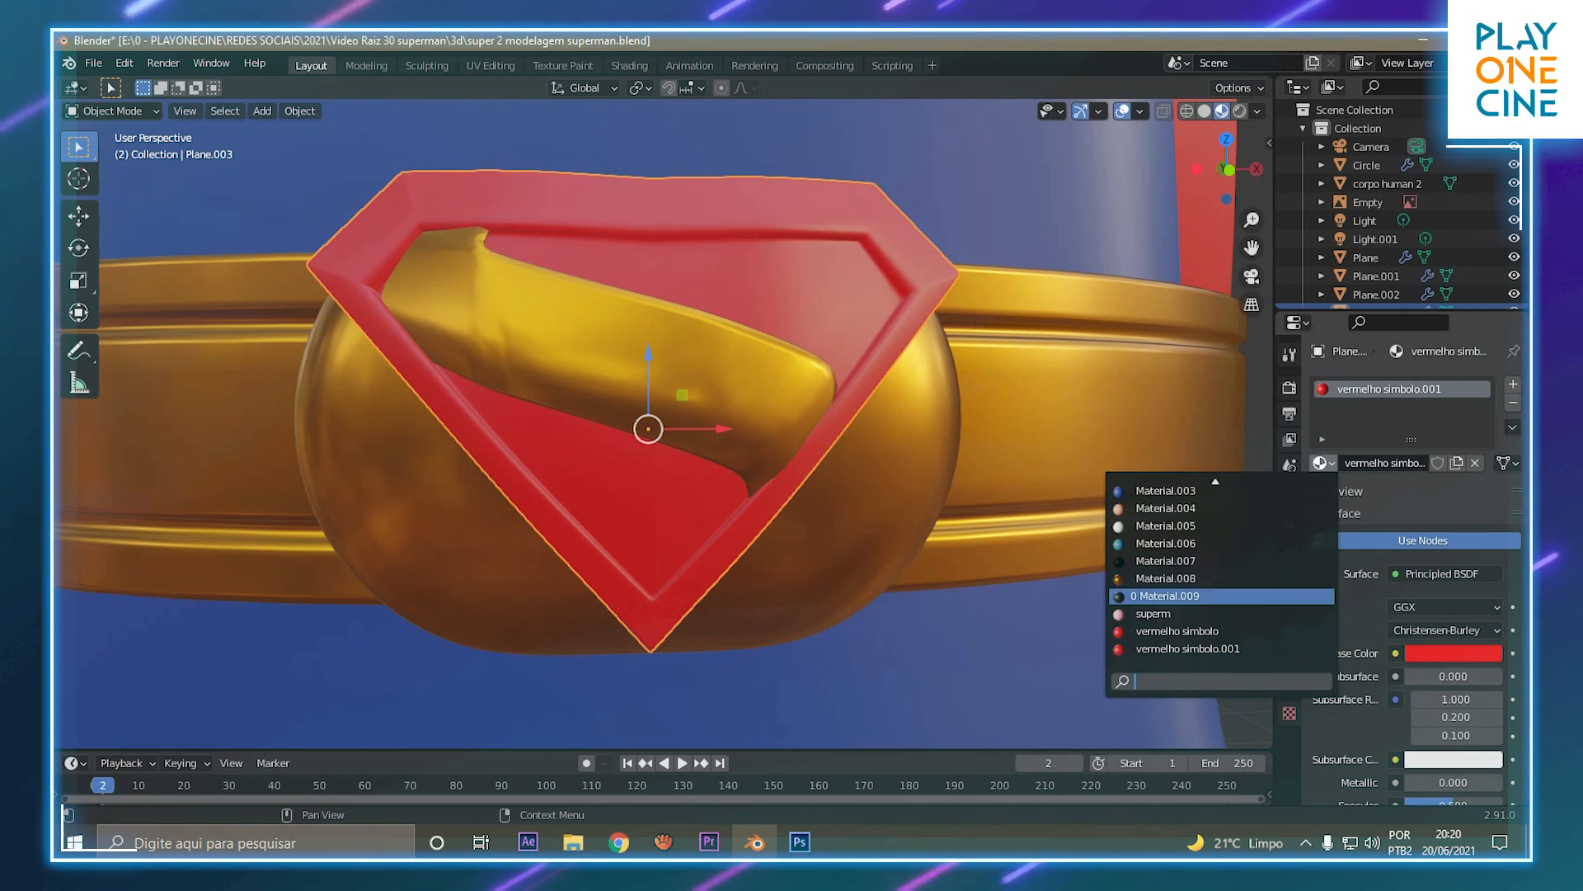
left_click(1165, 575)
key("Tab")
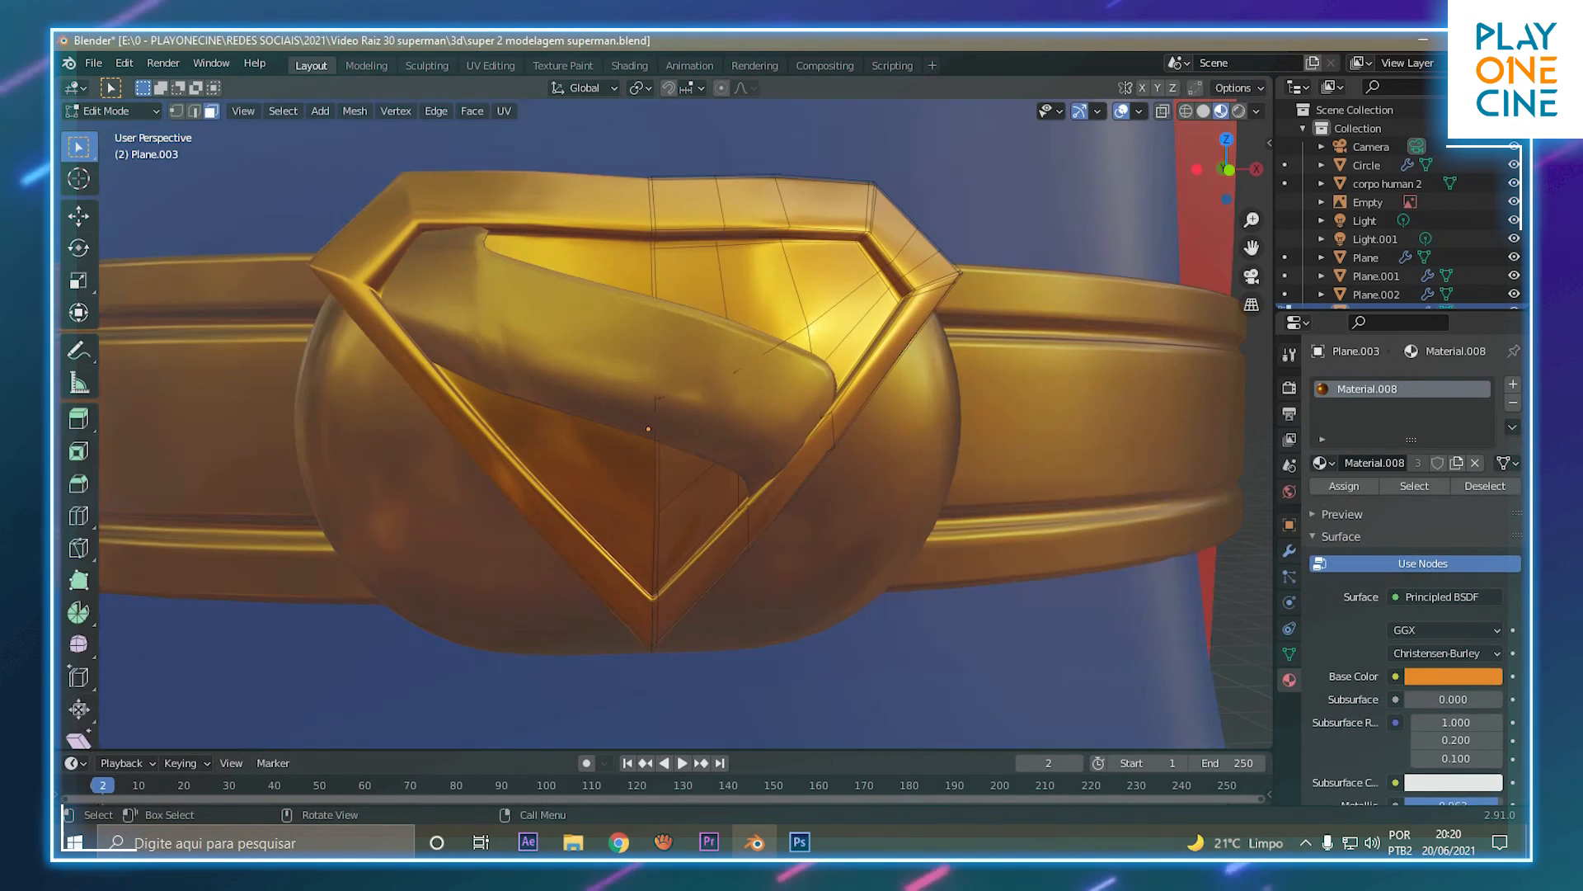
key("Tab")
left_click(833, 552)
scroll(664, 425, "down", 10)
mouse_move(663, 462)
middle_mouse_down()
mouse_move(663, 425)
mouse_move(664, 470)
middle_mouse_up()
scroll(664, 461, "down", 2)
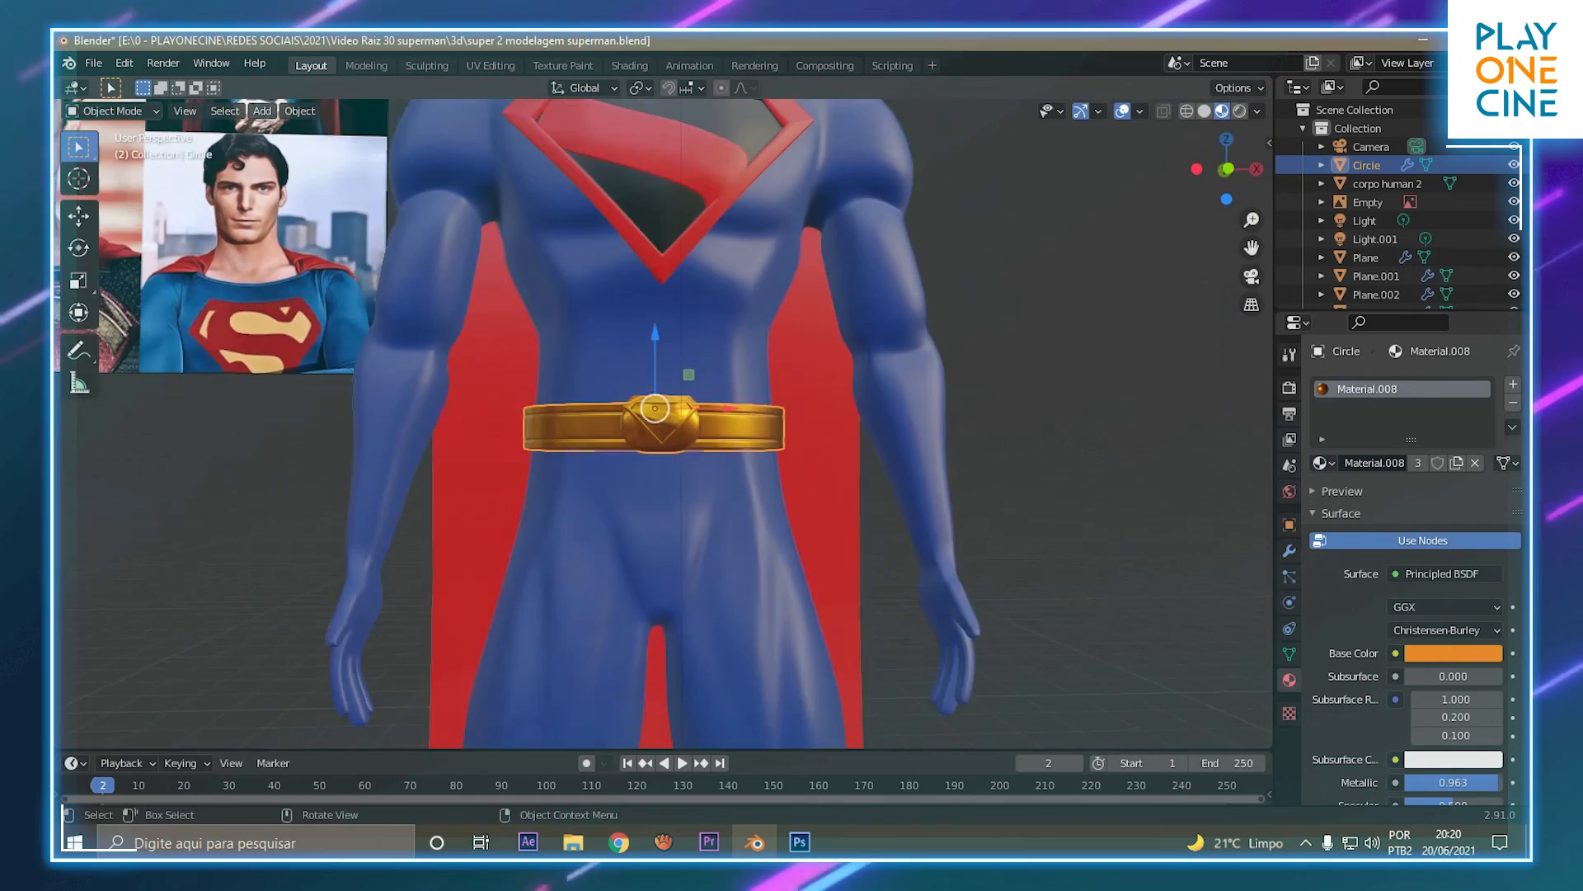